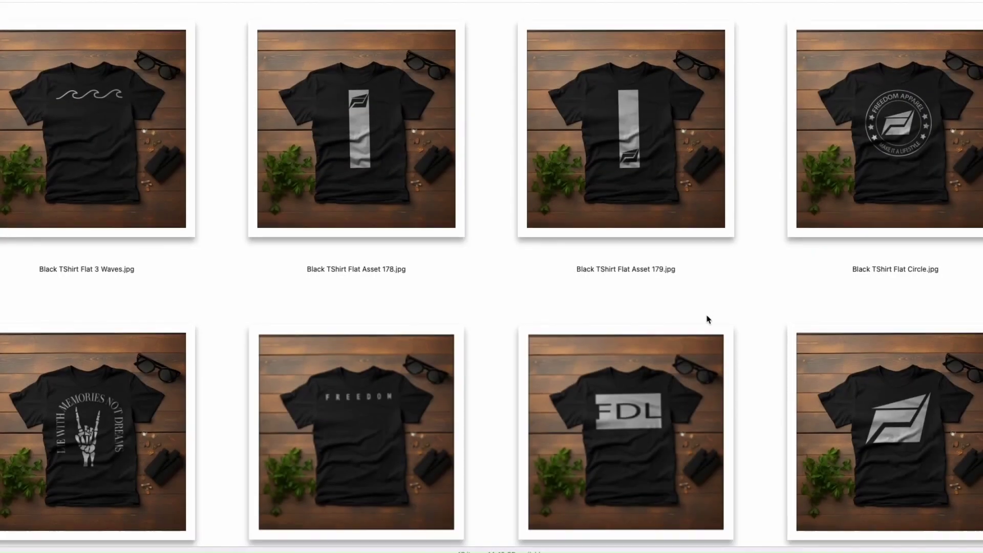
scroll(707, 319, down, 2)
scroll(707, 319, down, 2)
scroll(707, 319, down, 2)
scroll(708, 318, down, 4)
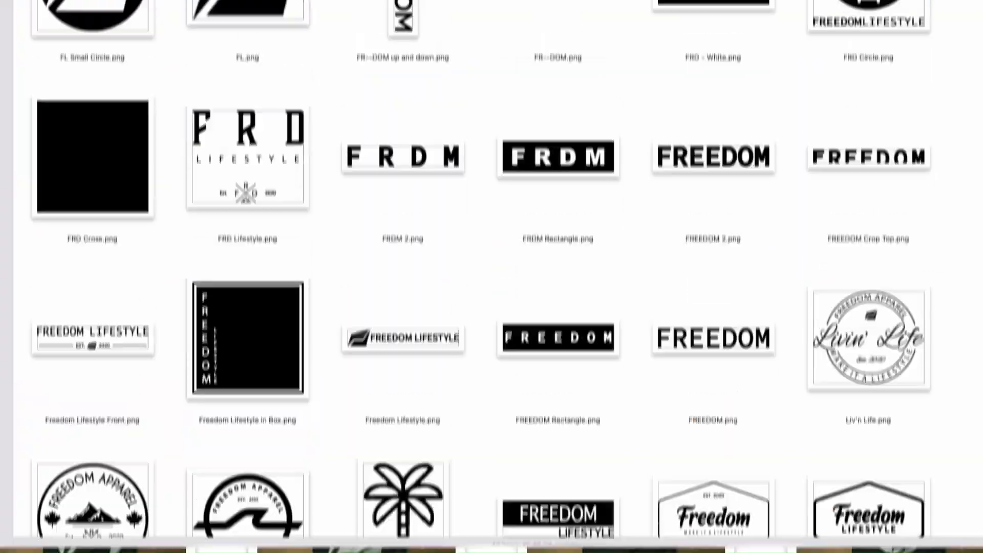
scroll(491, 277, down, 3)
scroll(492, 276, down, 3)
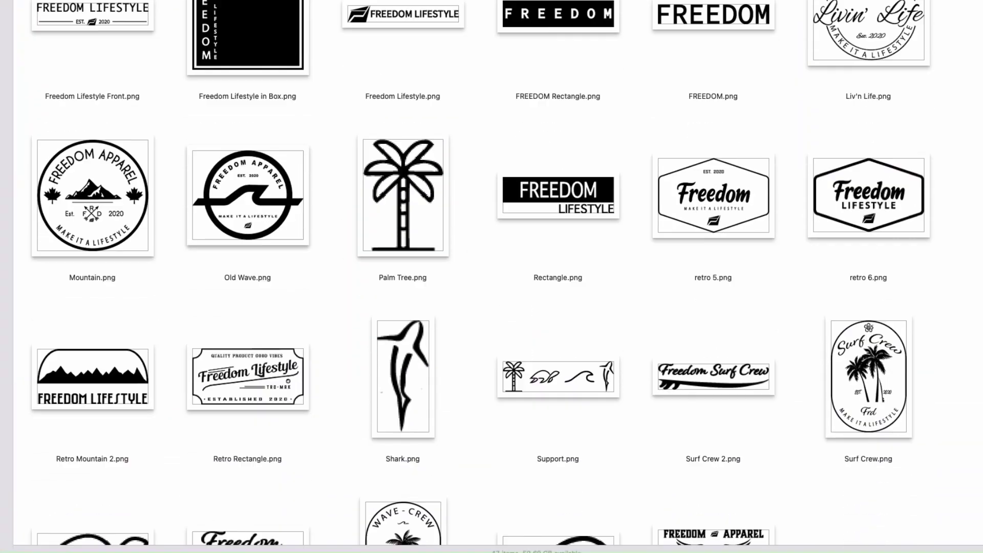
scroll(491, 277, down, 3)
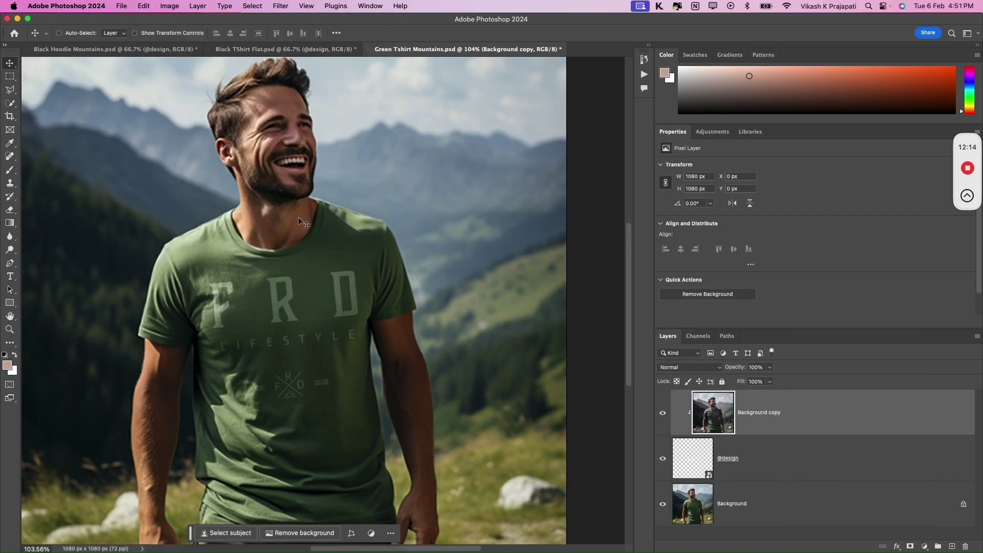
- Brighten the green-shirt logo with a Levels adjustment and bring up the layer blend mode list
key(ctrl+l)
click(614, 283)
click(691, 366)
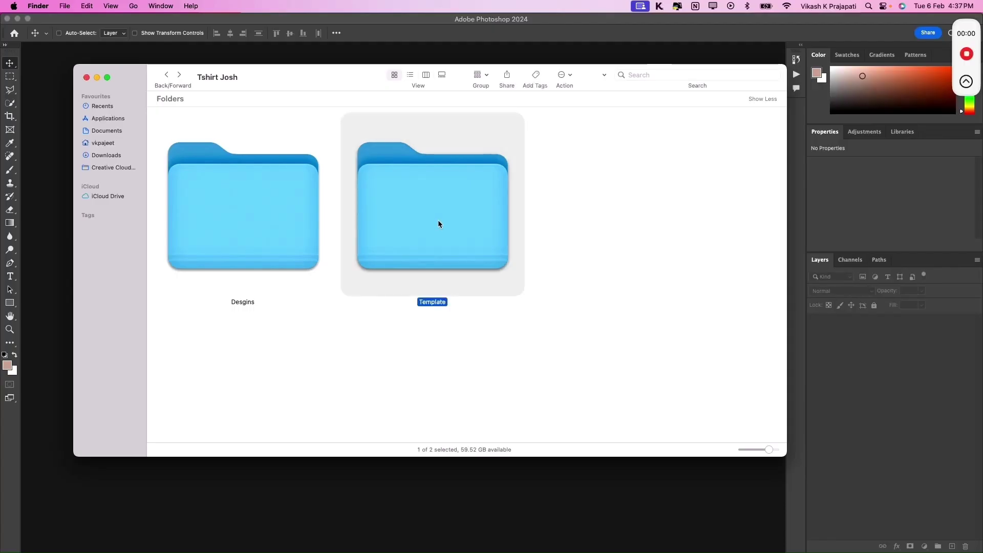
- Browse the Template and Design Black folders, briefly selecting the Circle .png design
double_click(438, 224)
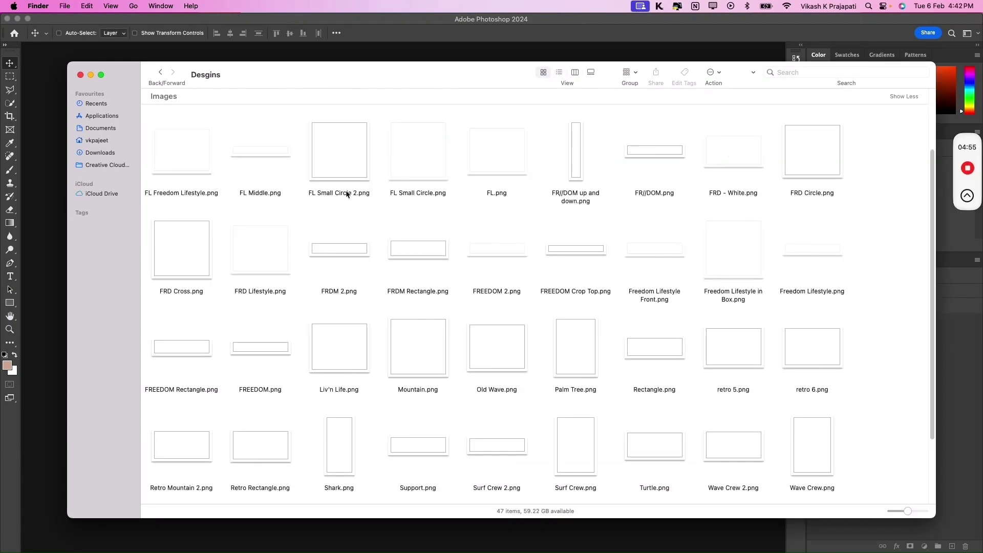
scroll(347, 194, down, 3)
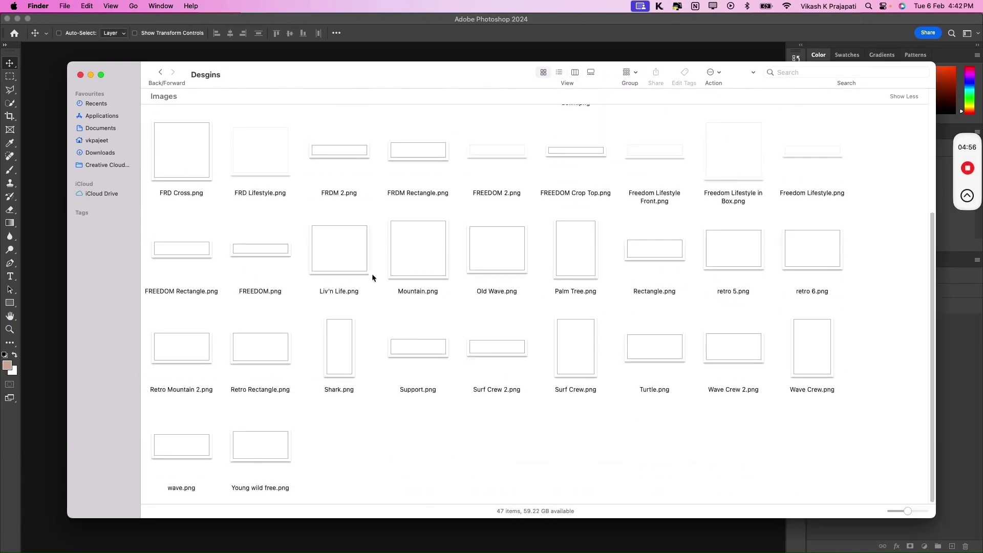
click(161, 74)
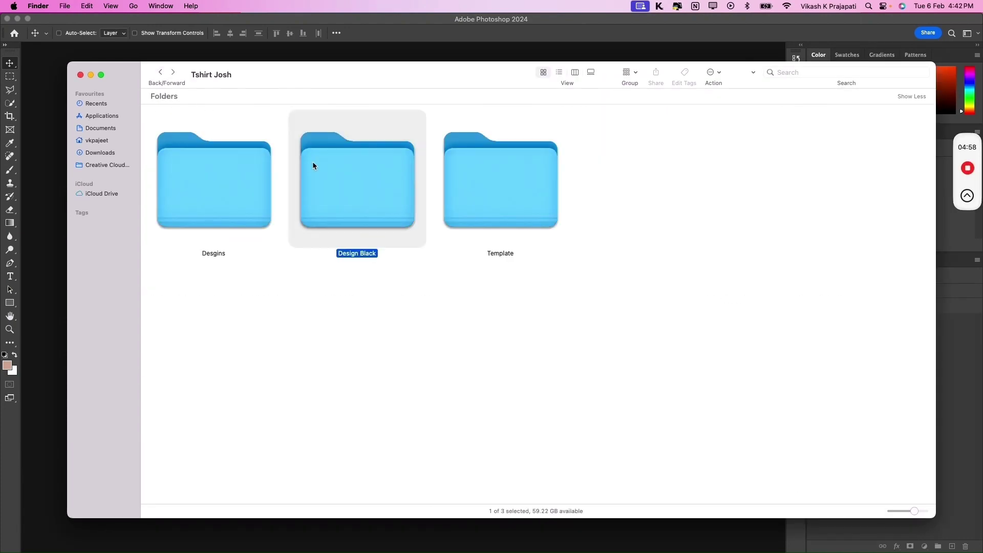
double_click(313, 161)
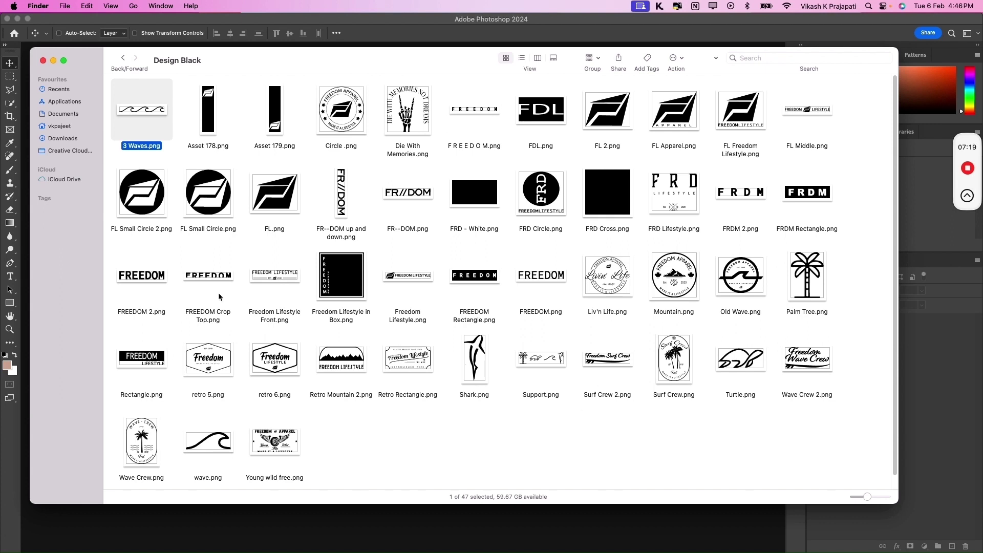
drag(183, 175, 184, 176)
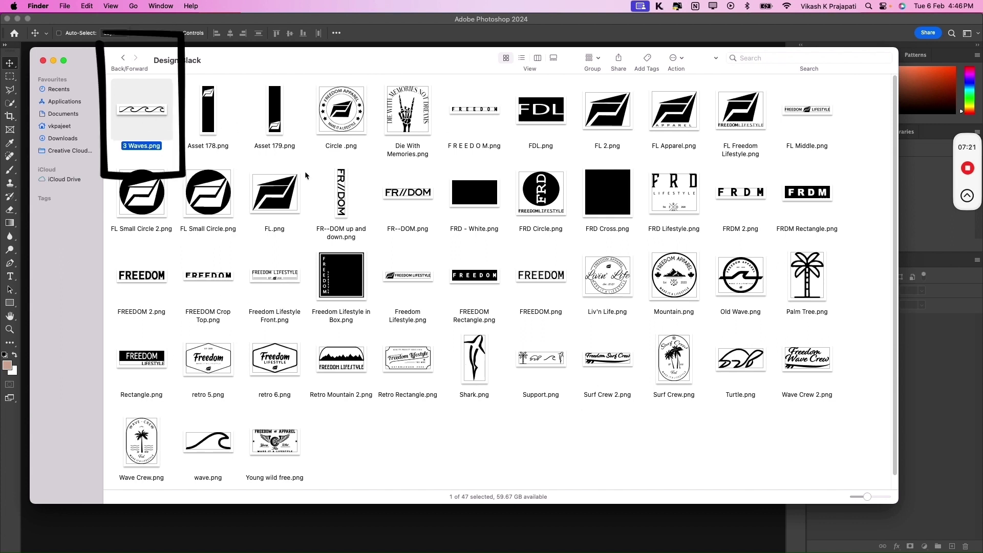
click(341, 109)
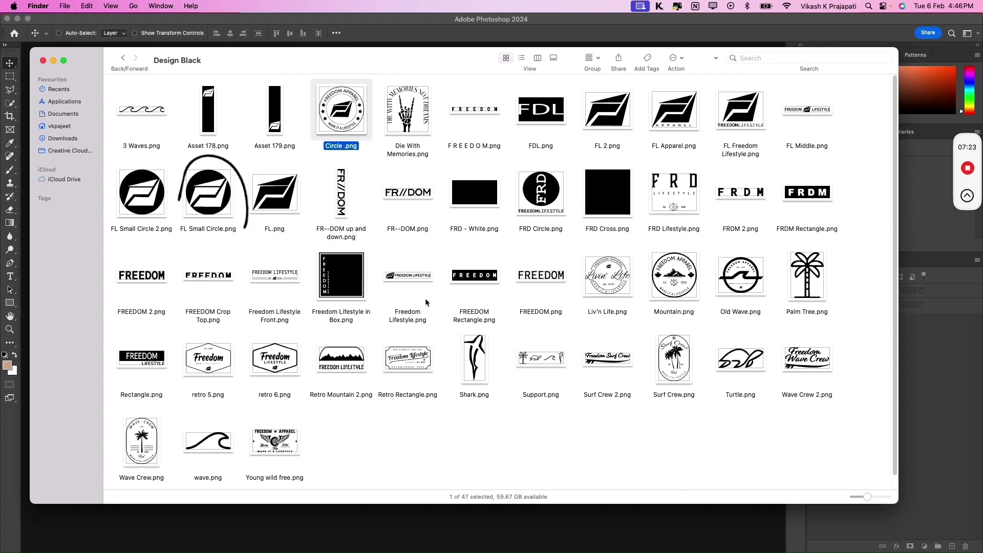
click(534, 441)
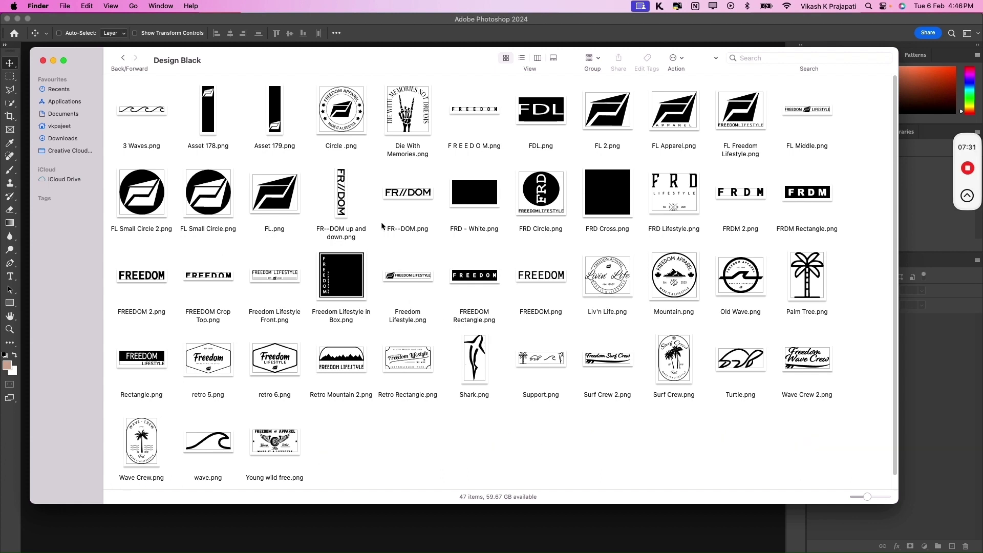
- Select the three PSDs in the Template folder and open them with Photoshop 2024
click(122, 58)
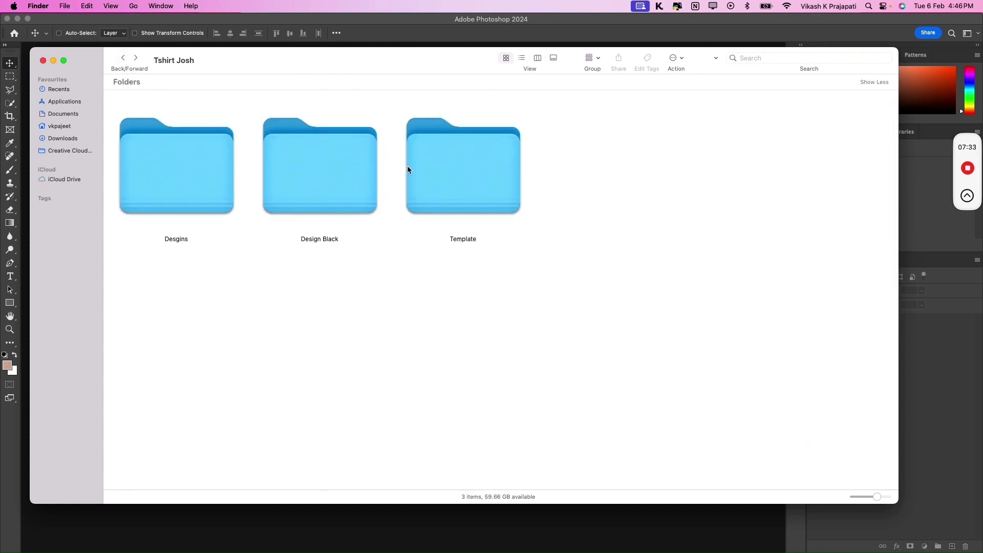
double_click(499, 171)
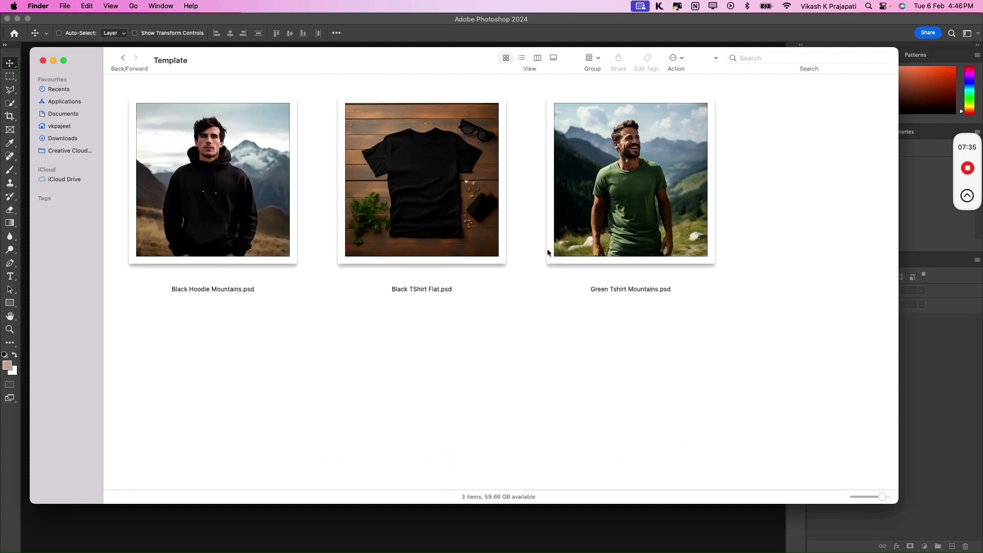
drag(614, 291, 180, 192)
right_click(216, 140)
mouse_move(236, 166)
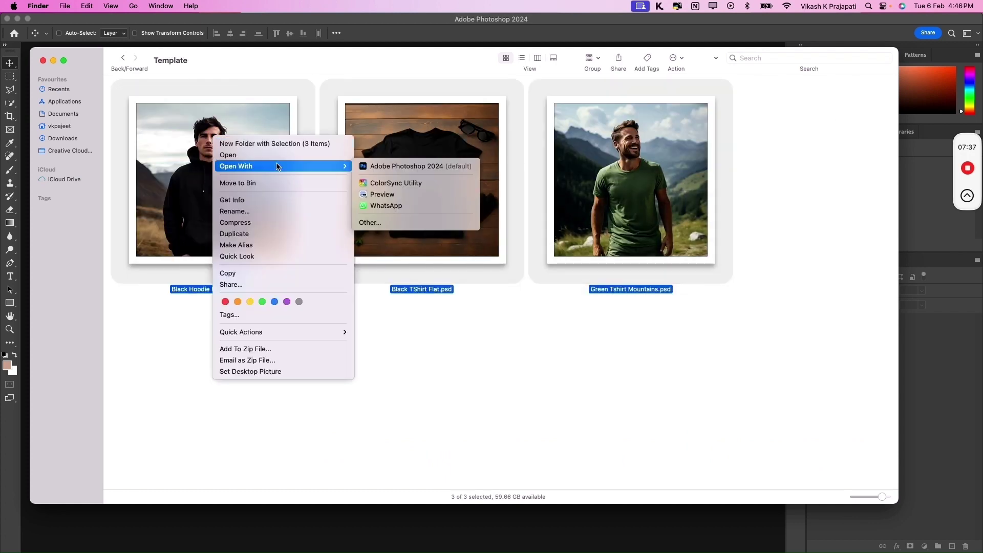
click(408, 167)
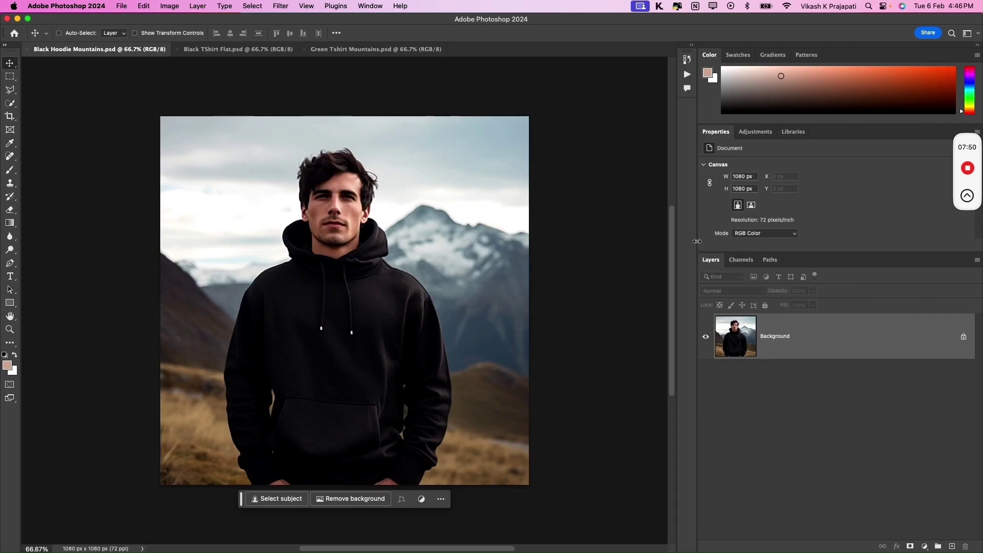
drag(696, 241, 654, 241)
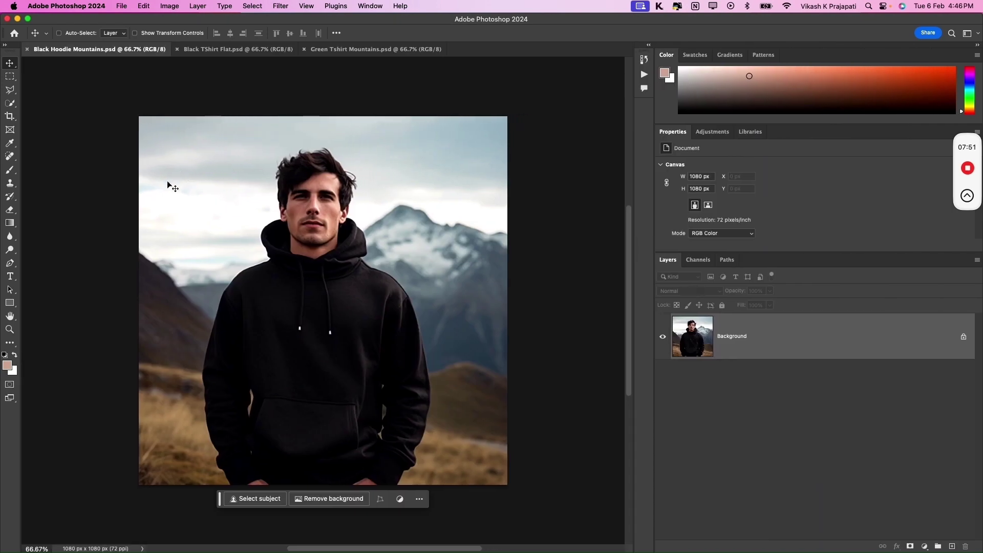
- Draw a large rectangle over the hoodie photo with the Rectangle Tool
click(13, 306)
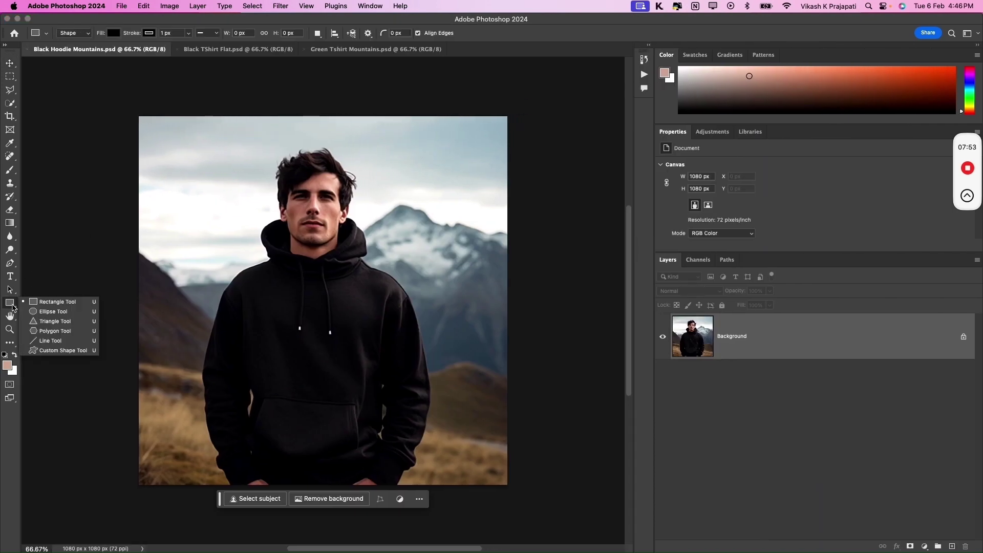
click(57, 302)
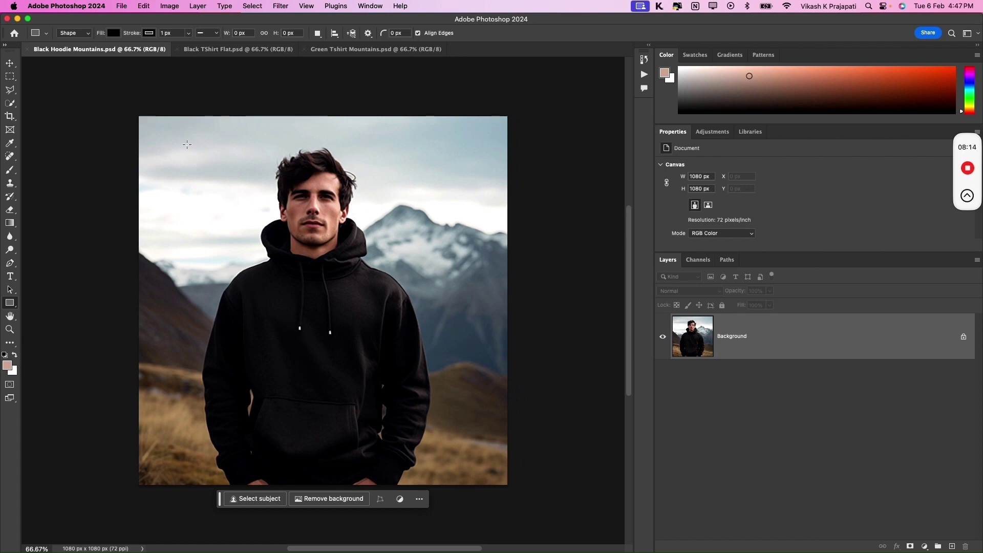
mouse_move(187, 144)
mouse_down()
mouse_move(434, 439)
mouse_move(449, 442)
mouse_move(440, 435)
mouse_up()
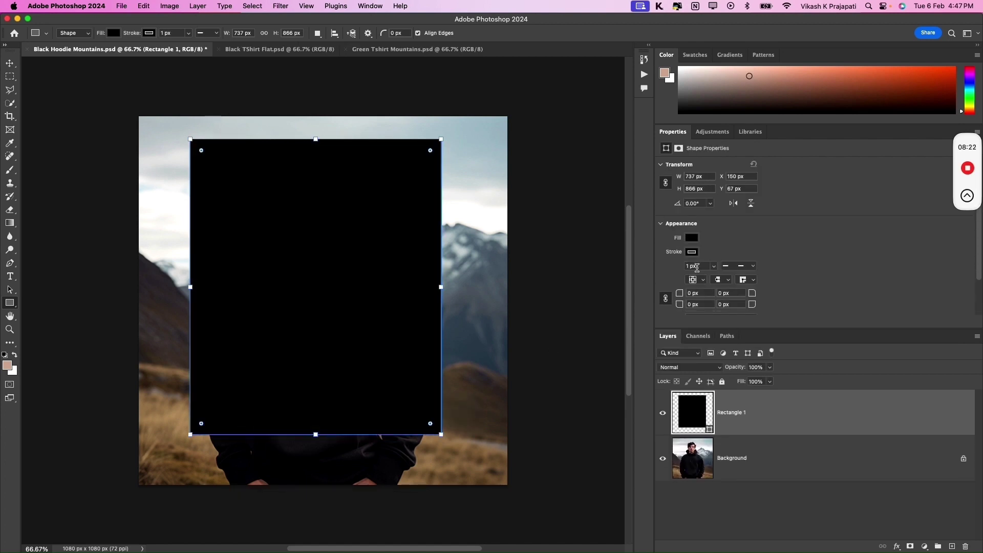
- Give the rectangle no stroke and a teal fill
click(692, 253)
click(675, 273)
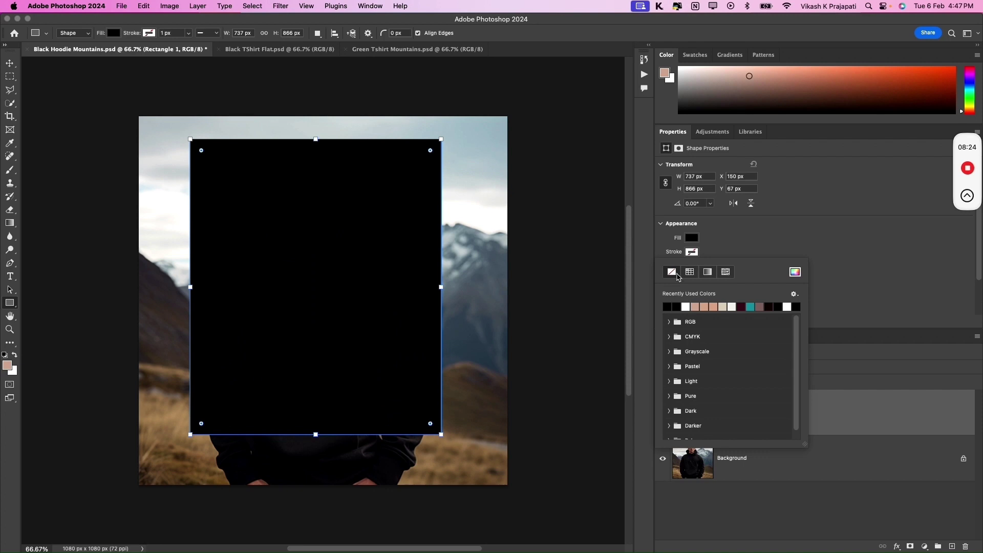
click(694, 238)
click(696, 240)
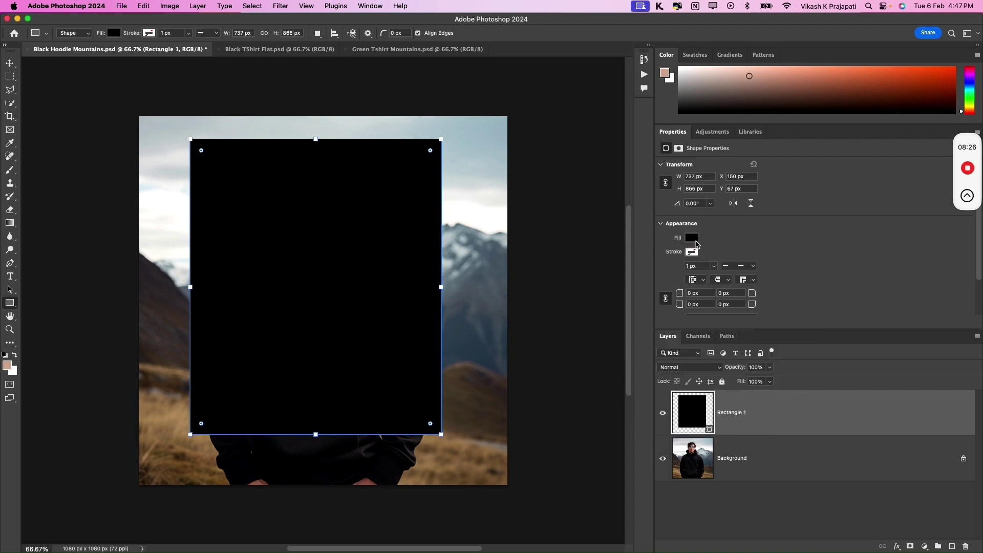
click(692, 238)
click(753, 292)
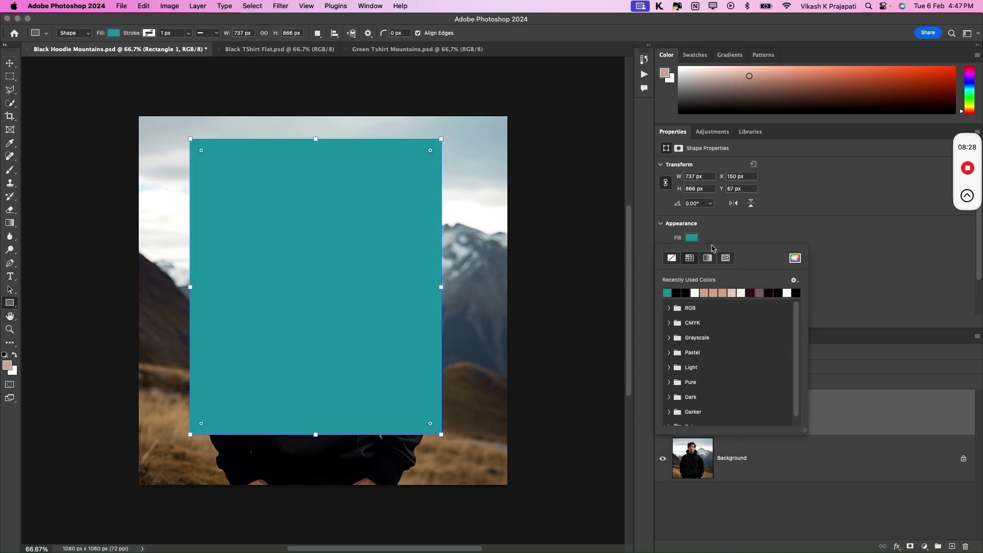
click(842, 412)
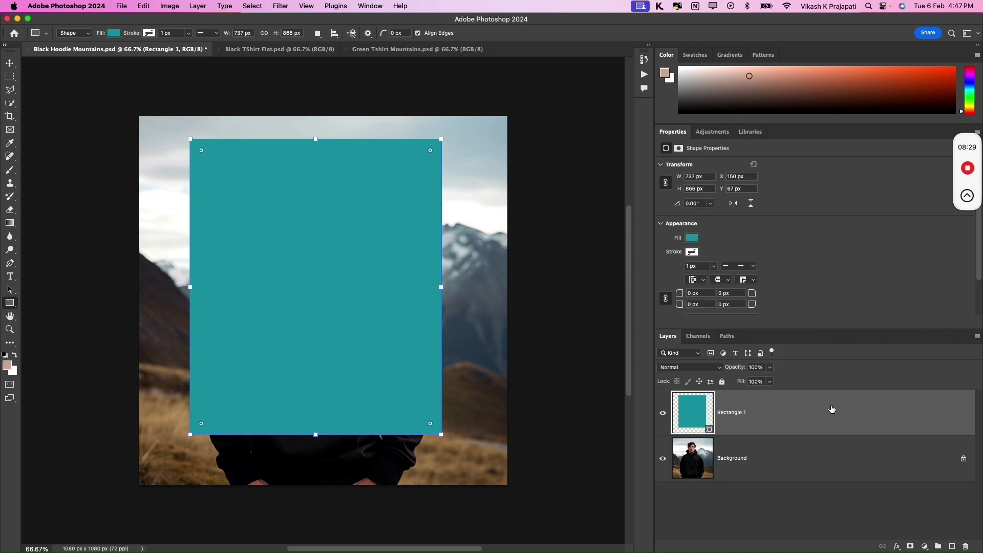
- Convert the rectangle to a smart object and shrink it onto the hoodie's chest
right_click(758, 419)
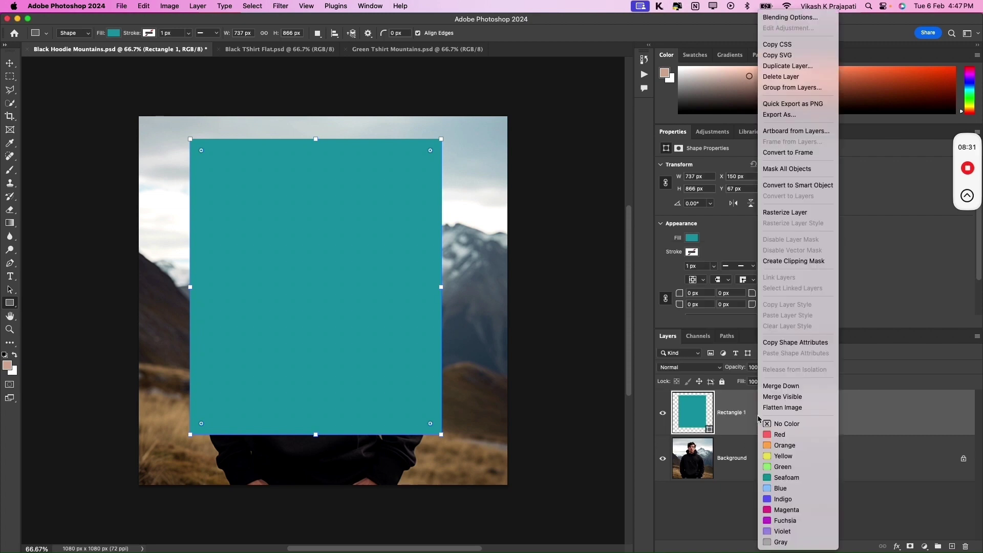
click(800, 187)
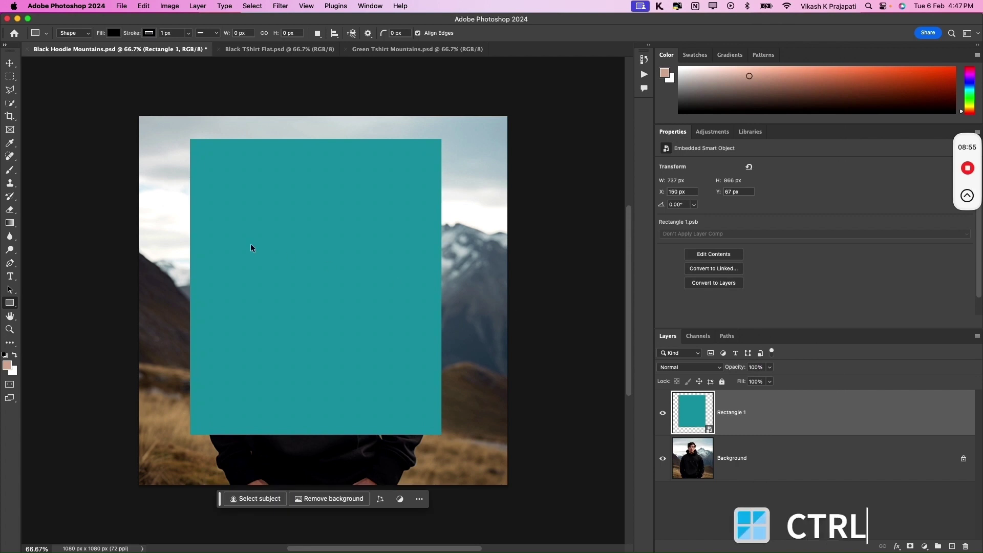
key(ctrl+t)
drag(311, 139, 334, 282)
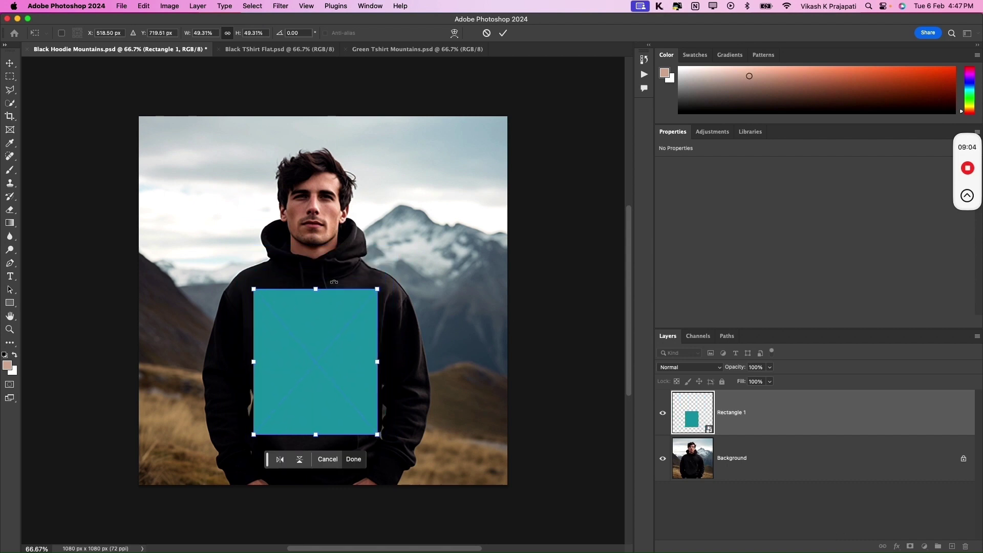
drag(315, 430, 315, 423)
drag(323, 382, 321, 383)
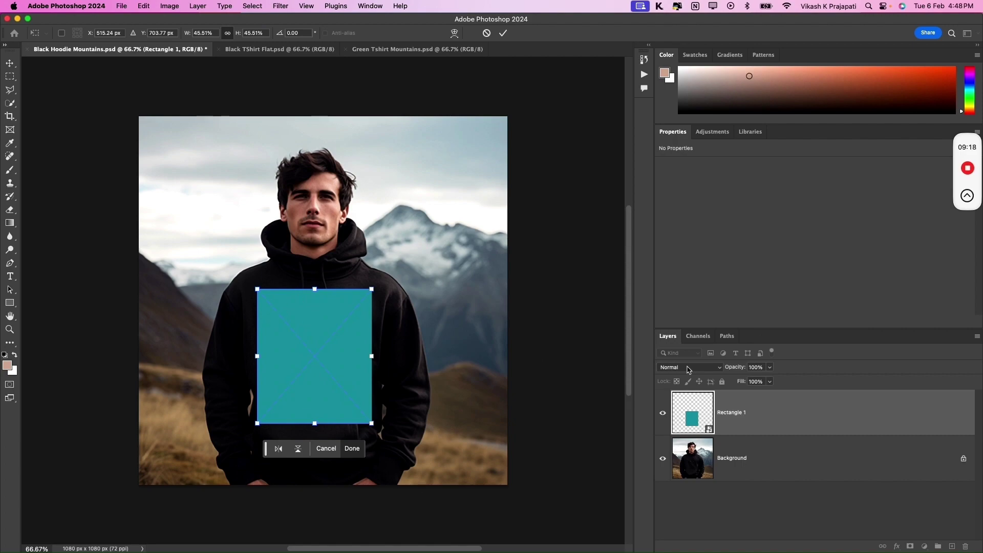
key(Return)
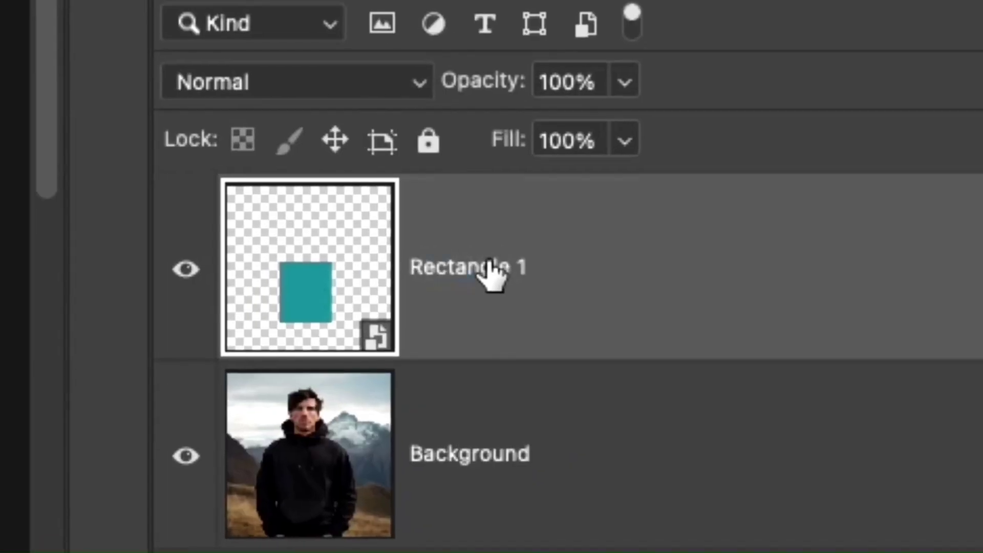
double_click(735, 412)
text(@designb)
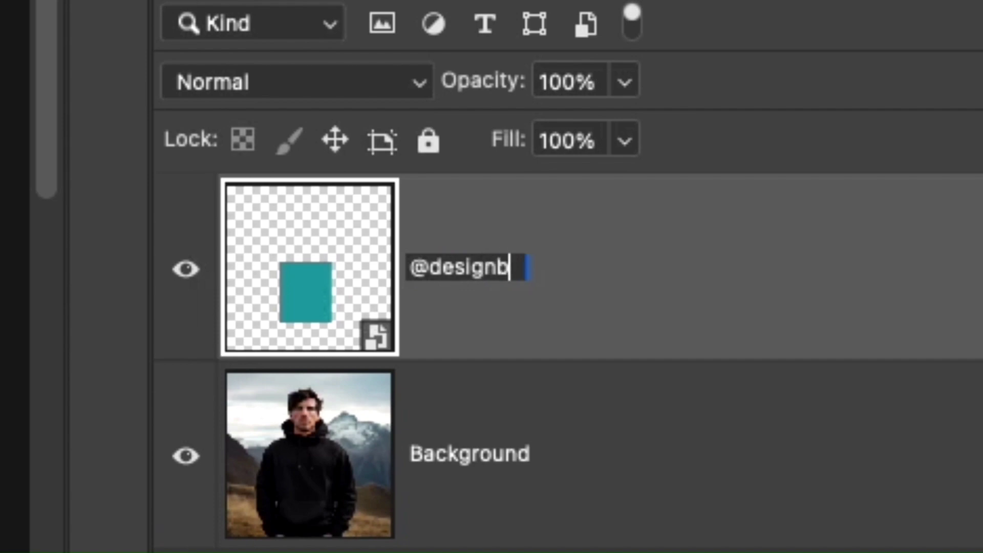
key(BackSpace)
click(653, 279)
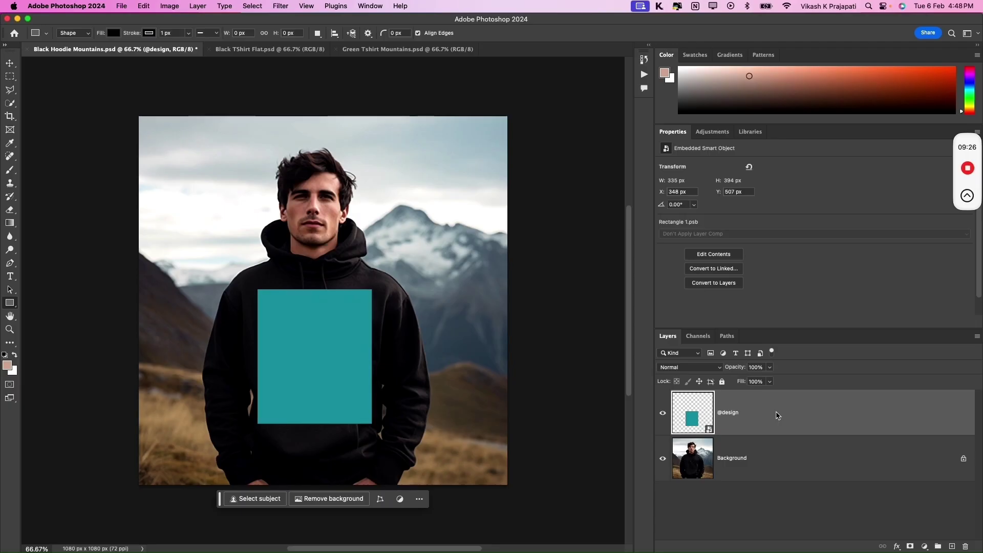
right_click(776, 416)
click(798, 433)
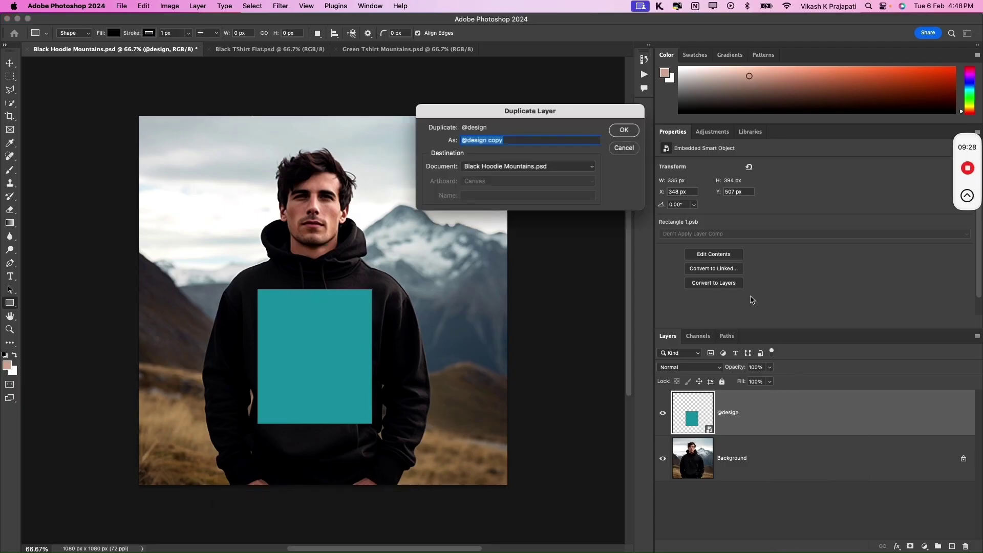
click(528, 167)
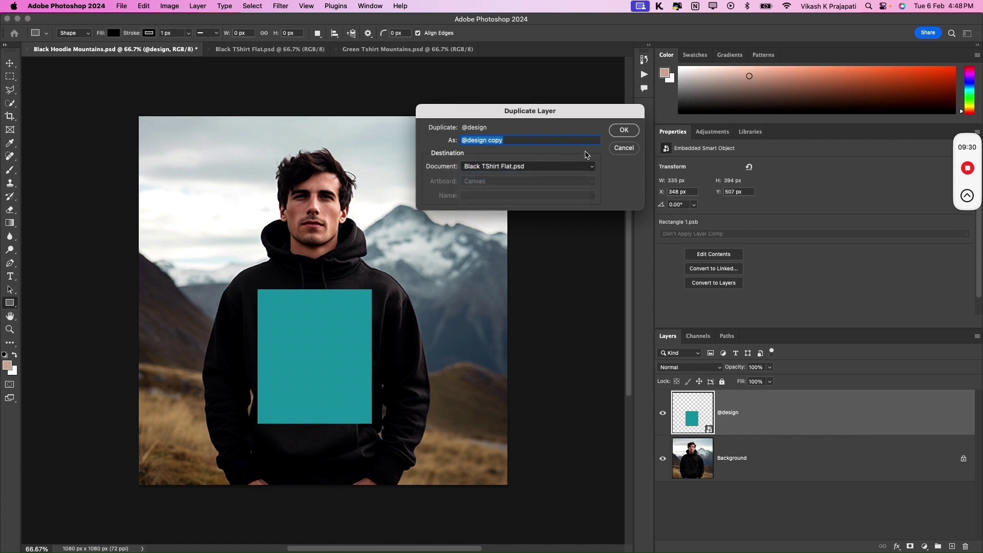
click(623, 130)
right_click(768, 400)
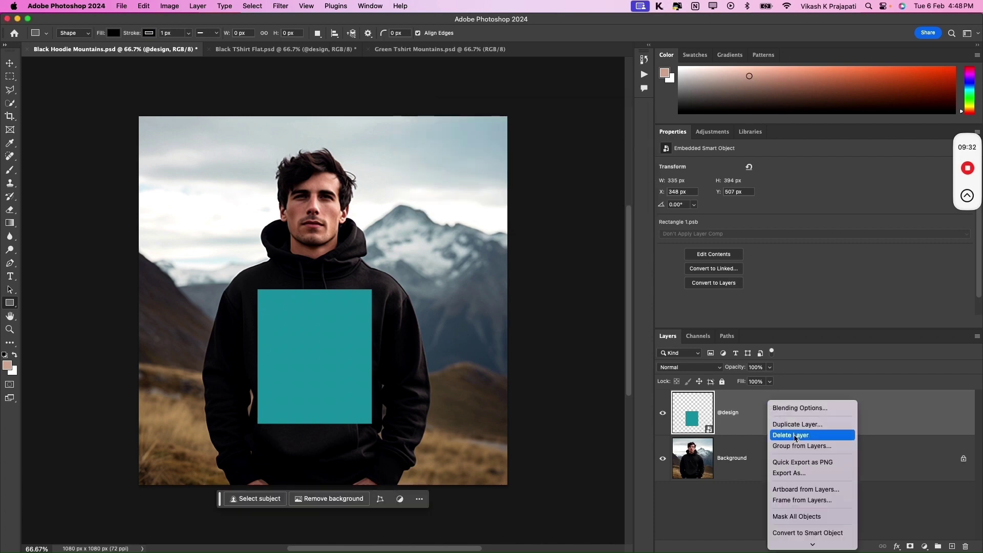
click(798, 422)
click(507, 167)
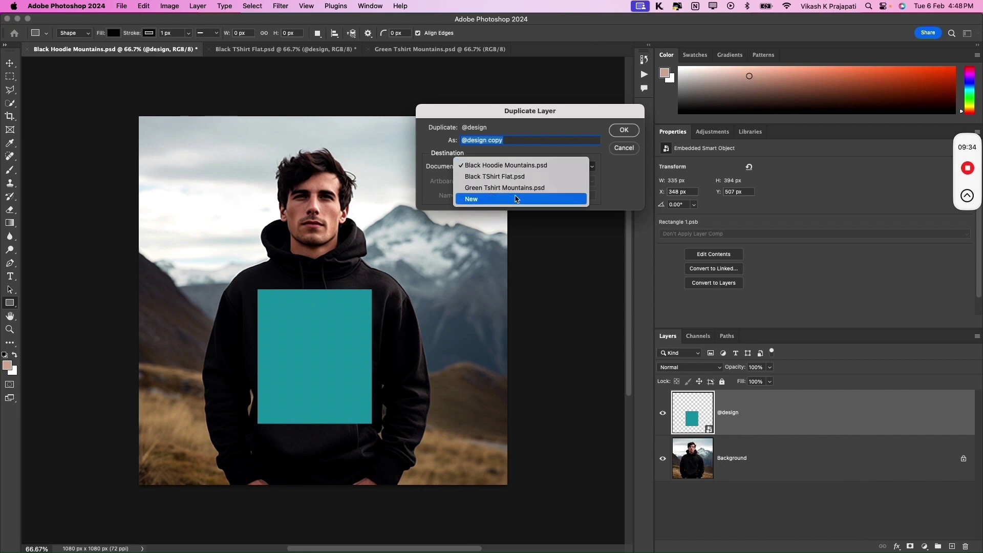
click(516, 188)
click(623, 130)
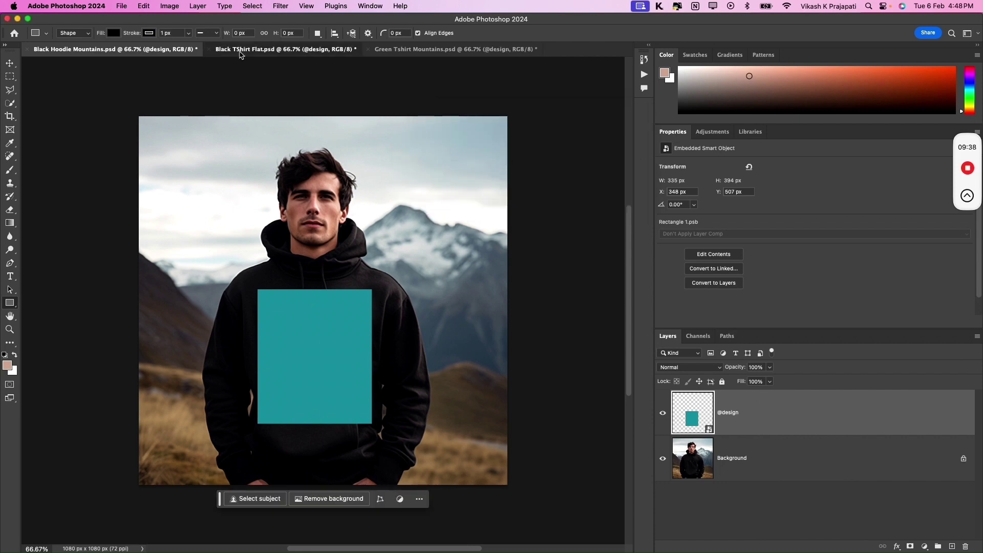
- Move and enlarge the placeholder onto the chest of the Black TShirt Flat mockup
click(241, 51)
key(ctrl+t)
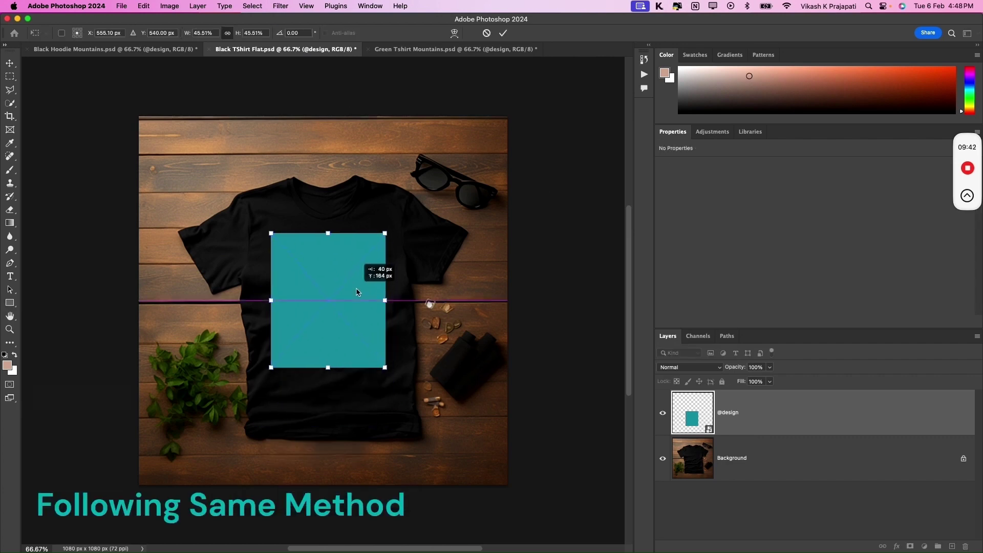
drag(335, 316, 342, 301)
drag(392, 364, 395, 369)
key(Return)
click(455, 50)
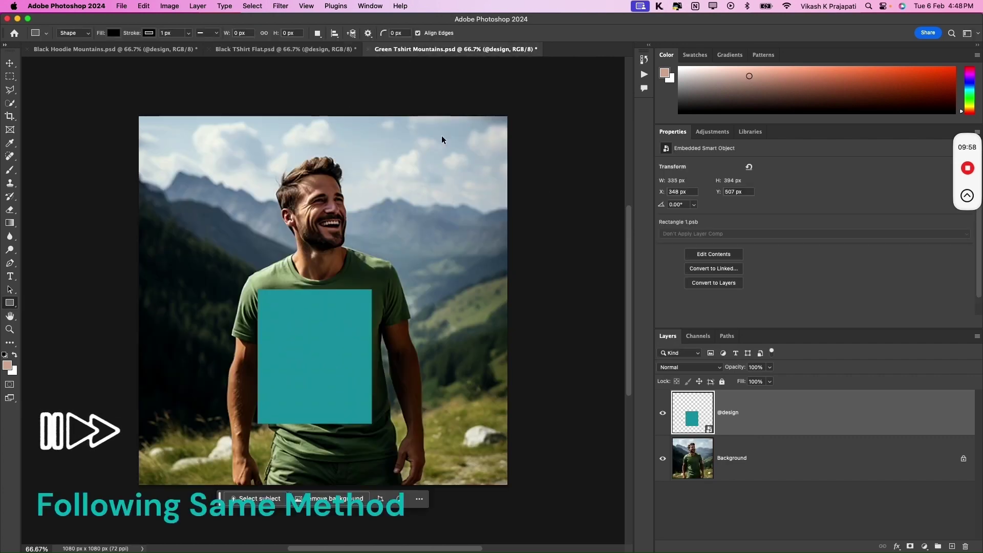
key(ctrl+t)
drag(330, 361, 324, 376)
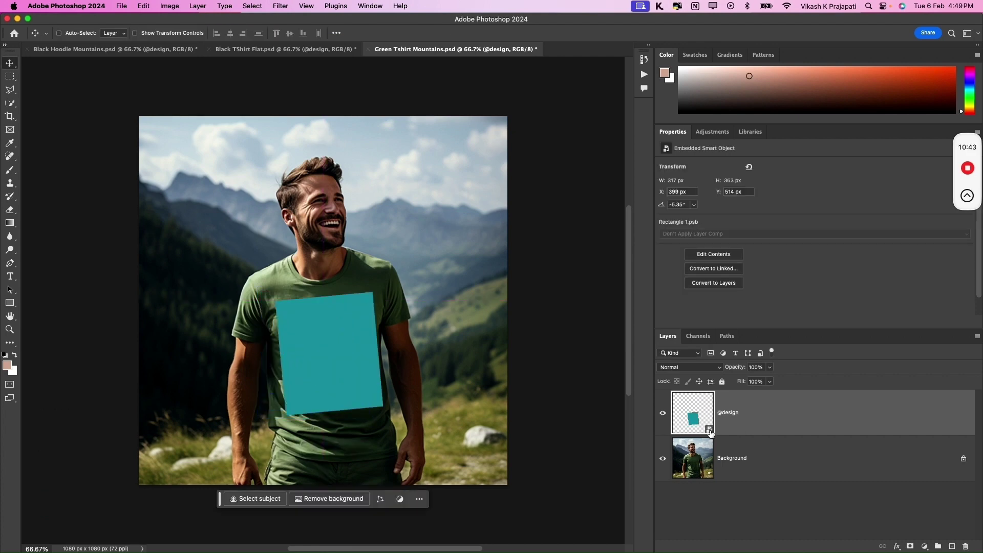
double_click(693, 412)
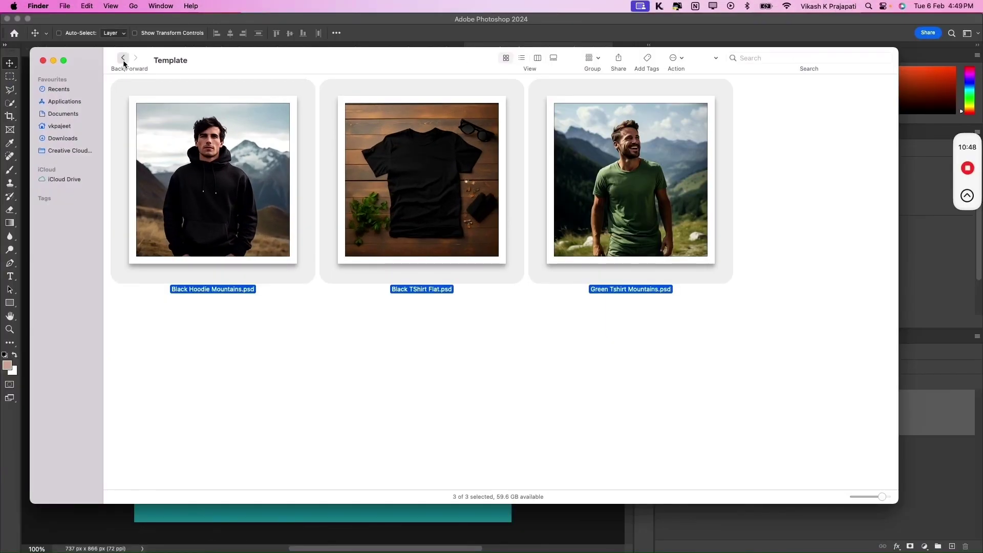
- Go from Tshirt Josh into the Design Black folder and select FRD Lifestyle.png
click(123, 60)
double_click(330, 171)
click(123, 60)
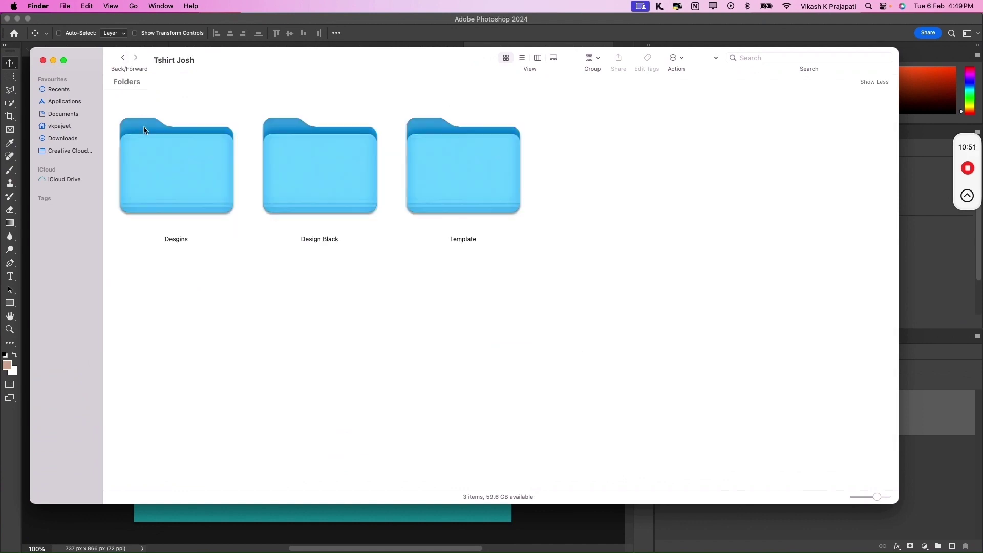
double_click(327, 196)
scroll(553, 264, down, 1)
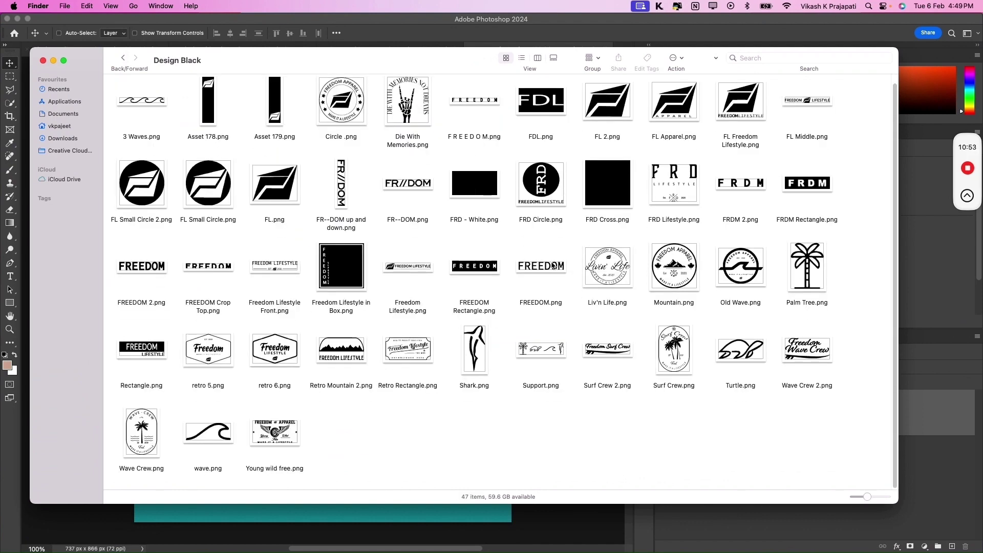
scroll(551, 266, up, 1)
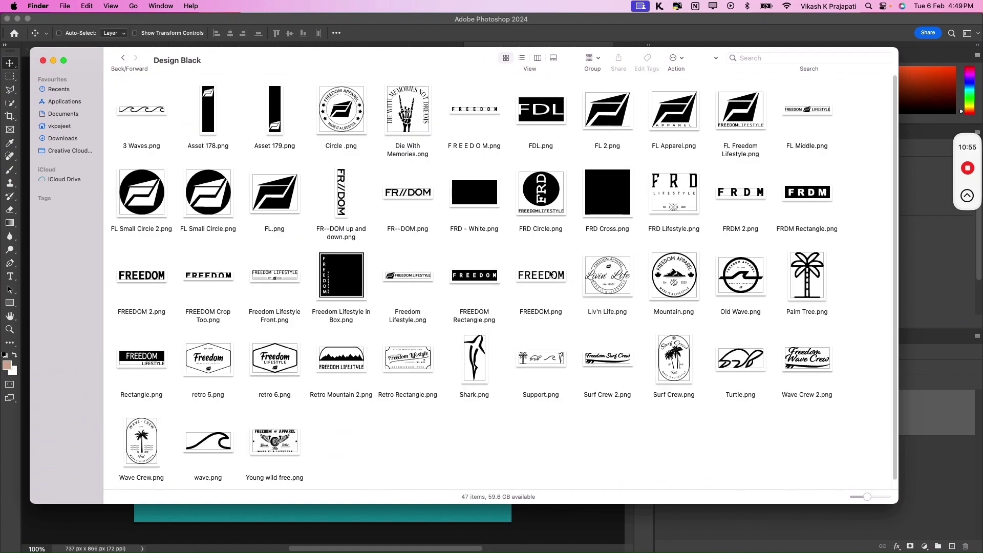
click(660, 196)
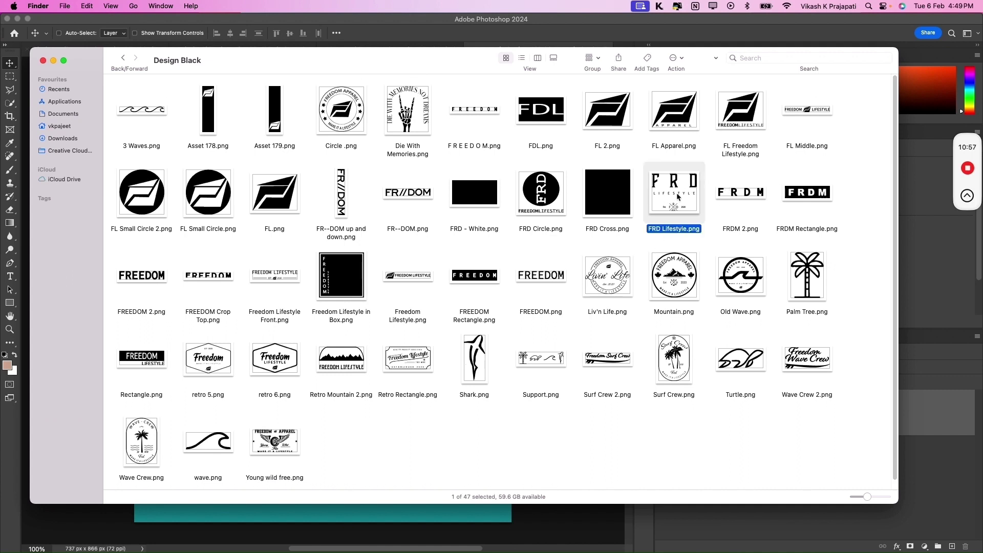
click(122, 59)
- Place FRD Lifestyle.png in the smart object and enlarge it to span the canvas width
double_click(164, 139)
drag(222, 233, 288, 512)
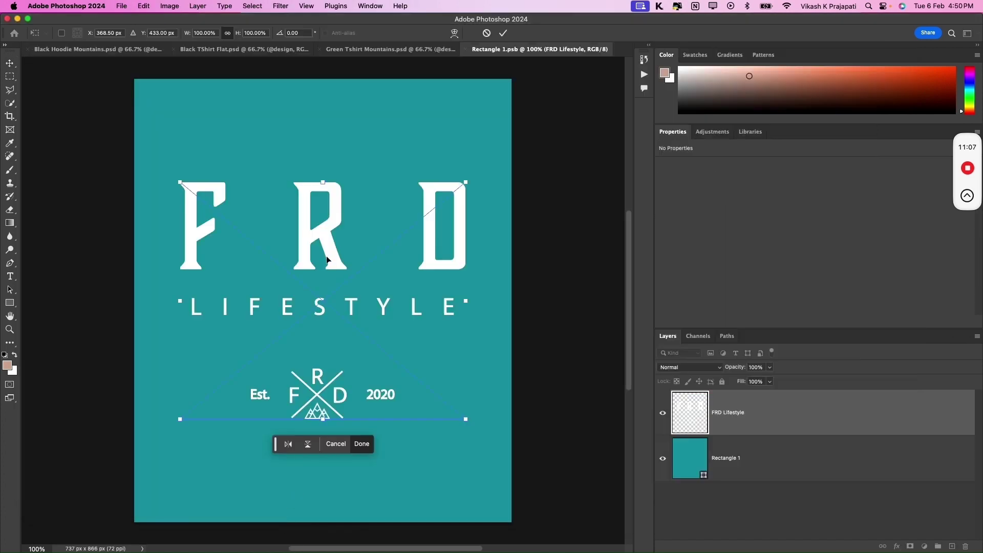
key(Return)
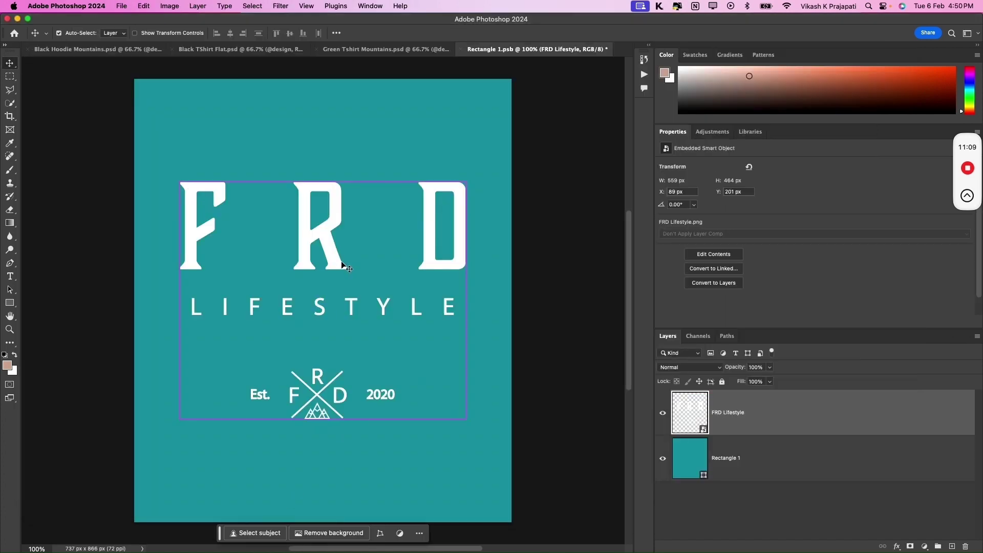
key(ctrl+t)
mouse_move(331, 289)
mouse_down()
mouse_move(334, 195)
mouse_move(340, 206)
mouse_up()
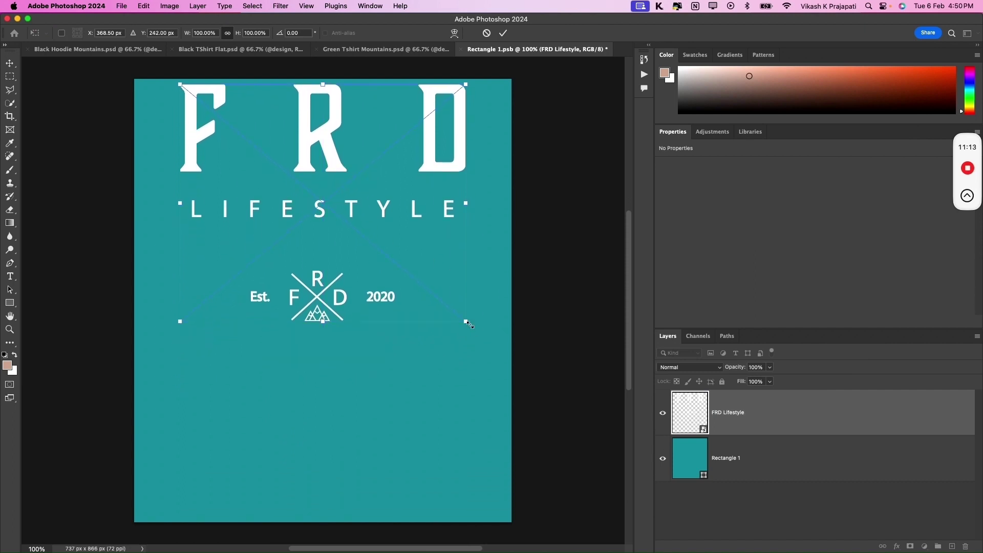
drag(465, 321, 503, 352)
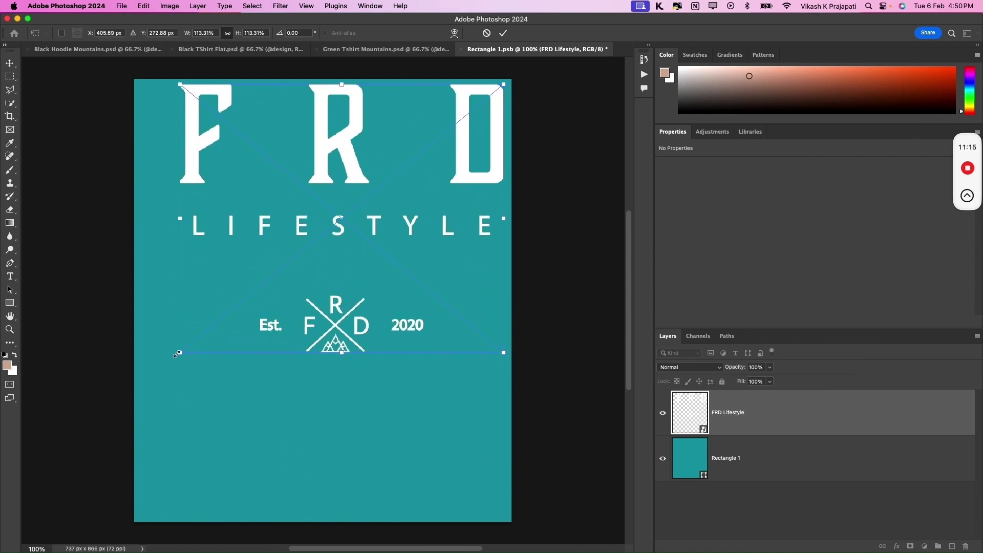
drag(180, 354, 145, 391)
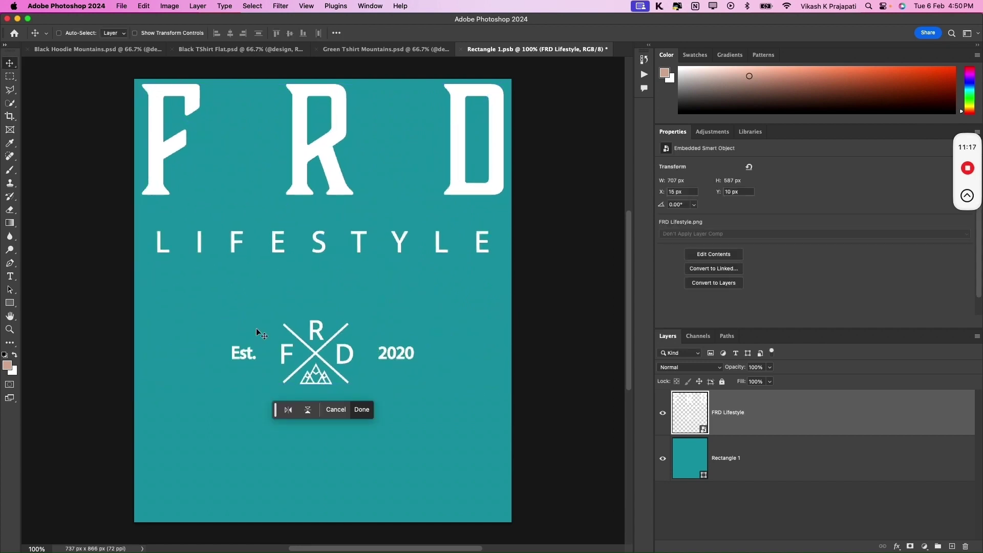
key(Return)
- Hide the teal Rectangle 1 layer, then save and close the smart object contents
click(662, 462)
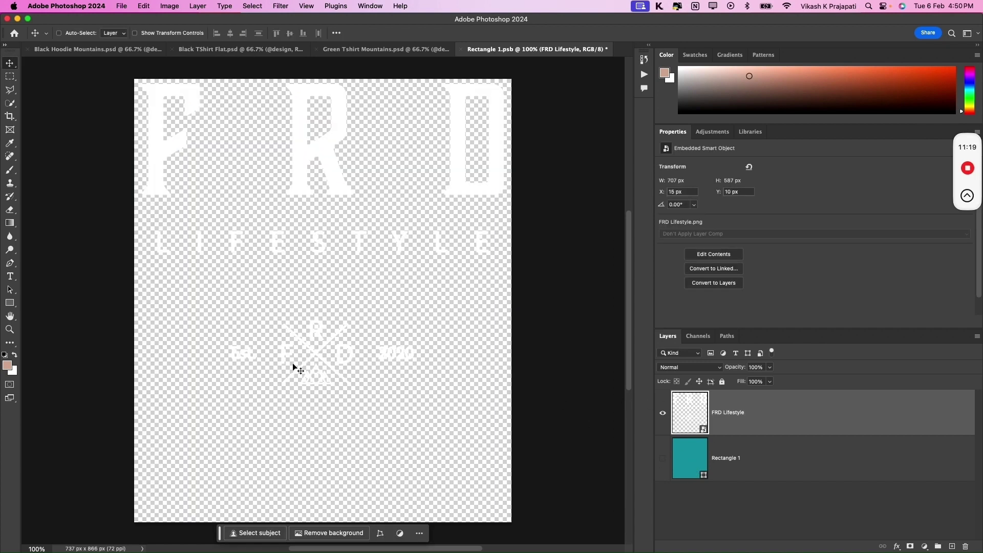
key(ctrl+s)
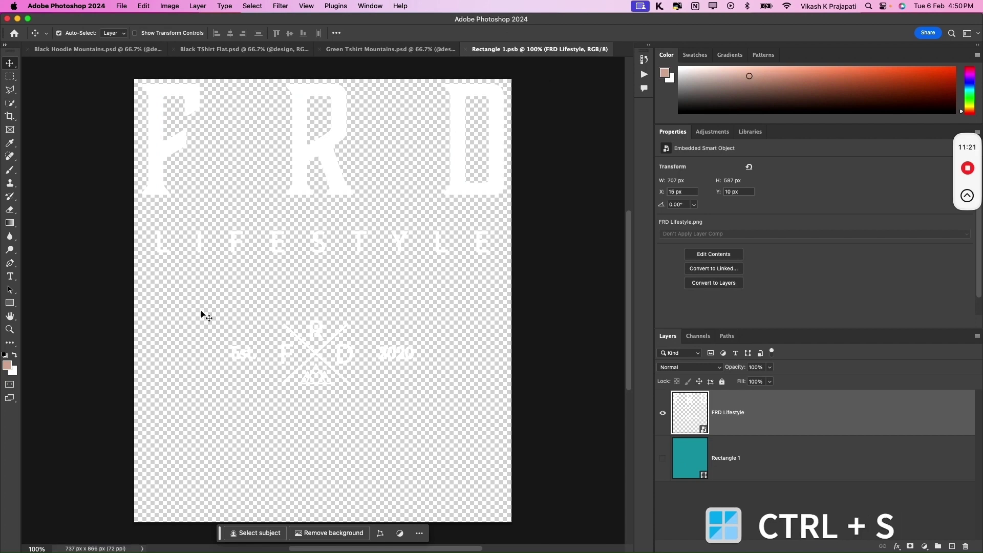
key(ctrl+w)
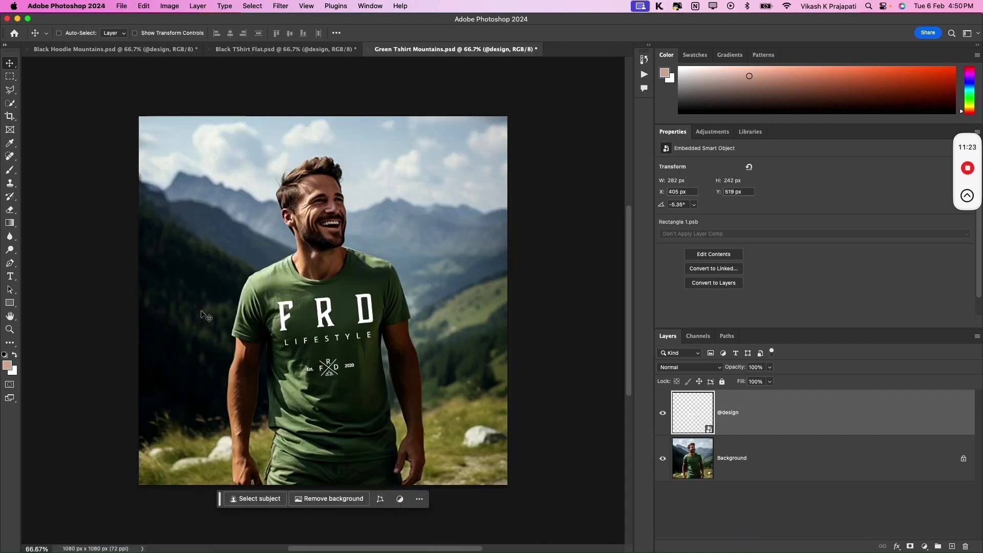
scroll(255, 343, up, 5)
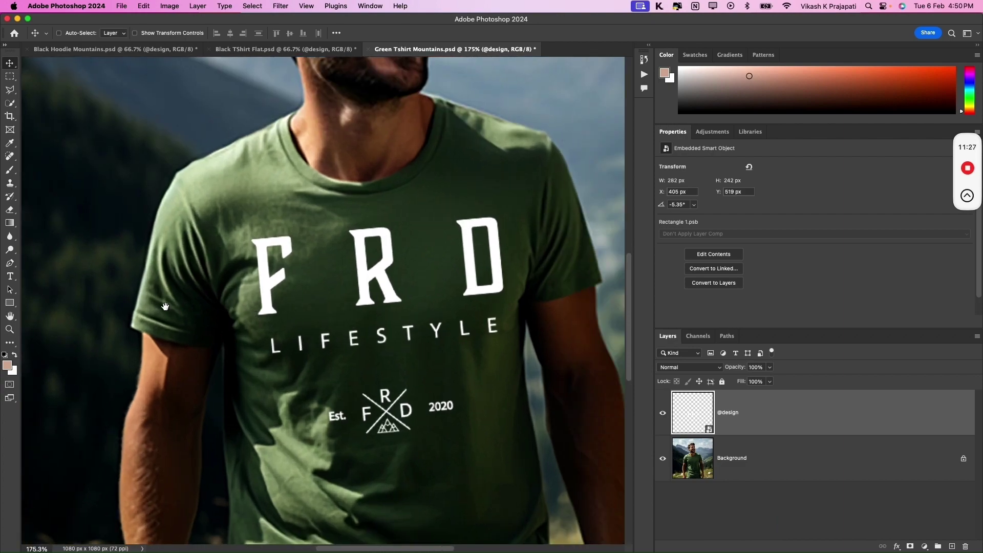
scroll(375, 312, right, 2)
scroll(328, 313, up, 5)
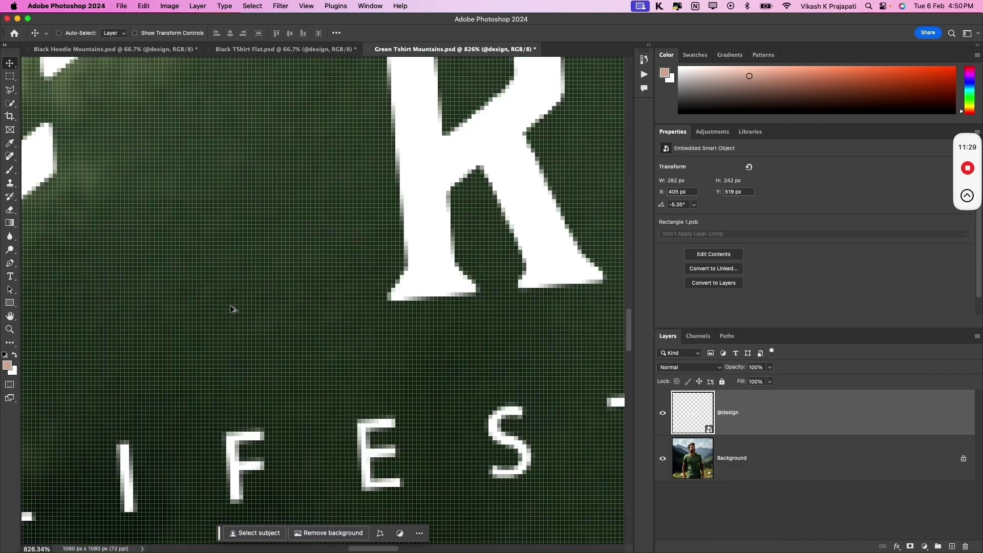
scroll(230, 307, down, 8)
scroll(256, 336, up, 3)
scroll(241, 288, down, 2)
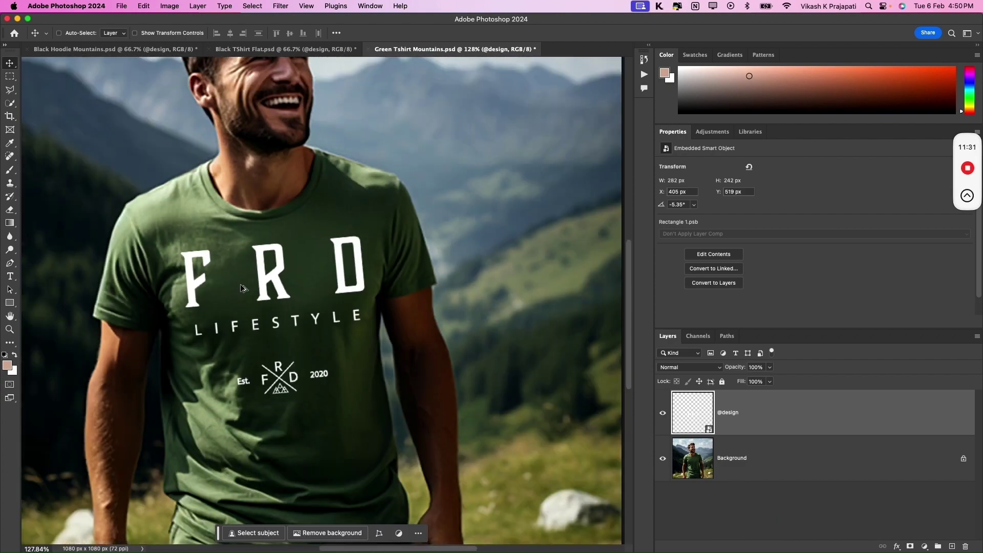
key(alt+shift+s)
scroll(341, 428, down, 1)
scroll(281, 389, down, 1)
click(789, 460)
key(ctrl+j)
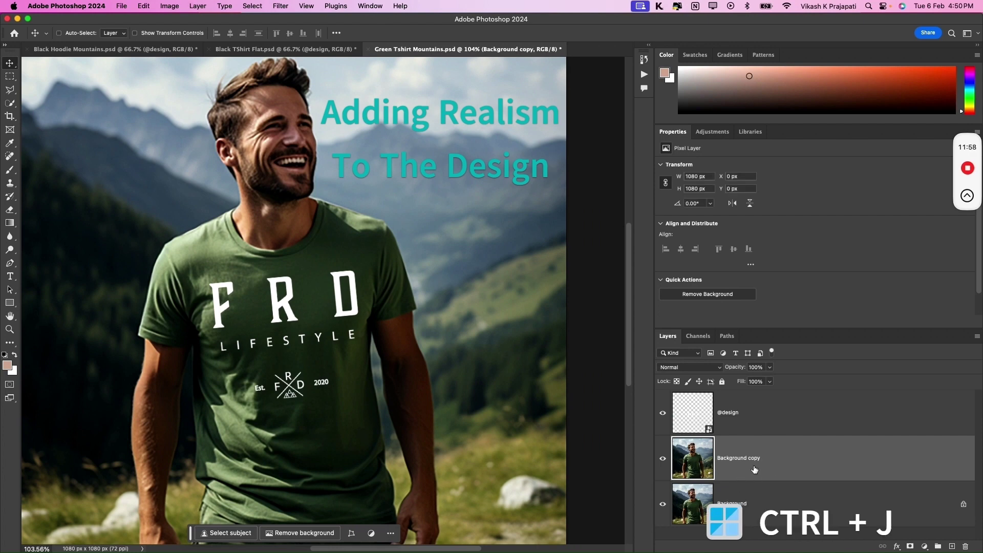
drag(756, 476, 741, 412)
right_click(794, 415)
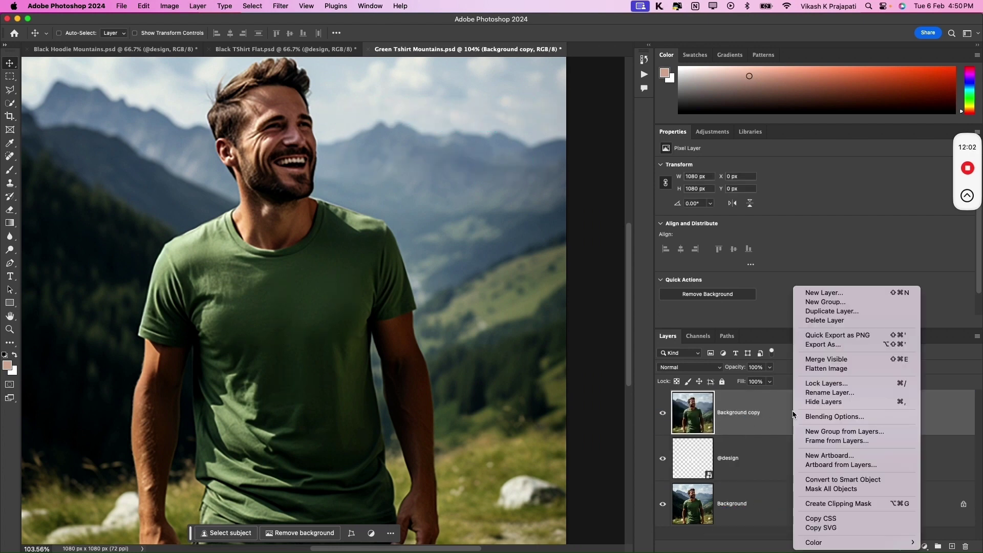
click(844, 505)
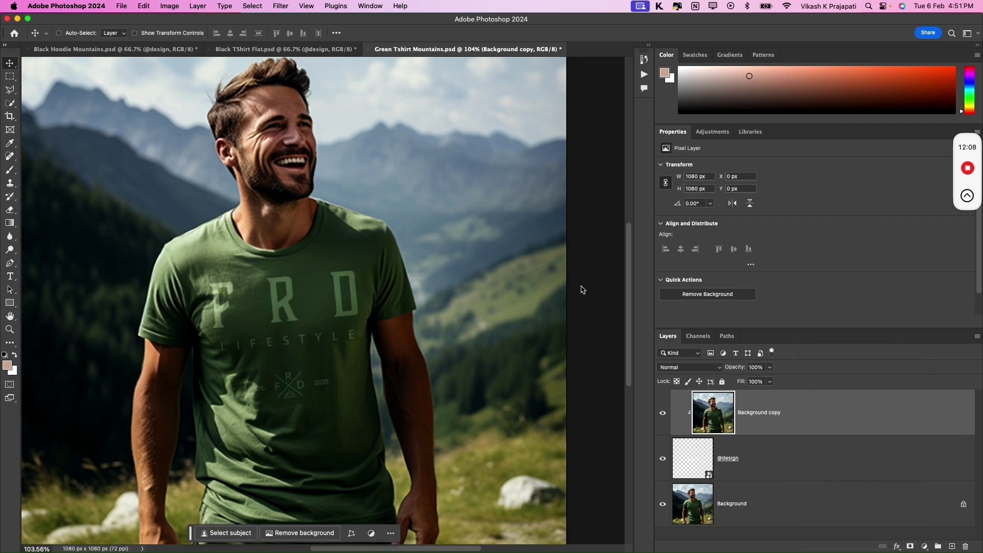
click(169, 7)
mouse_move(184, 34)
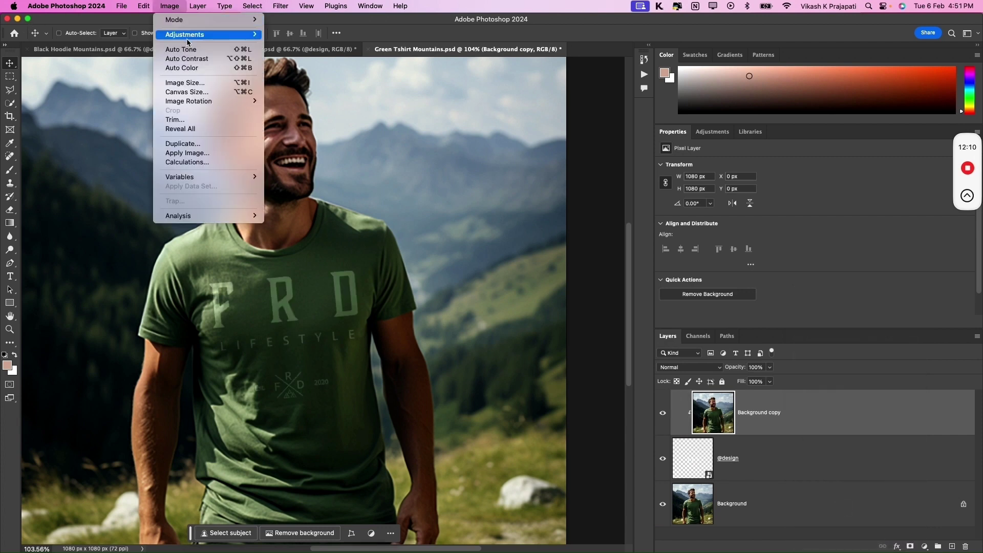
click(302, 222)
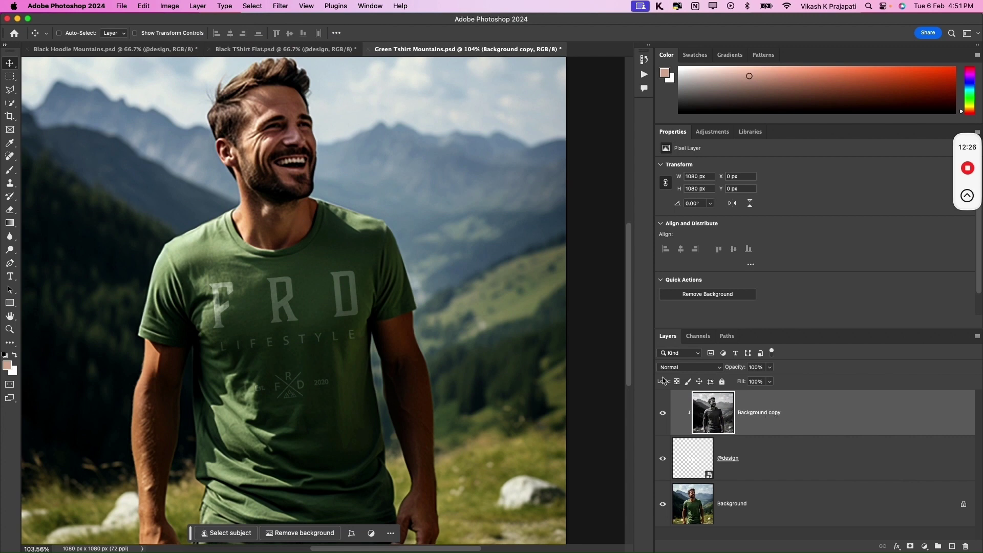
click(676, 367)
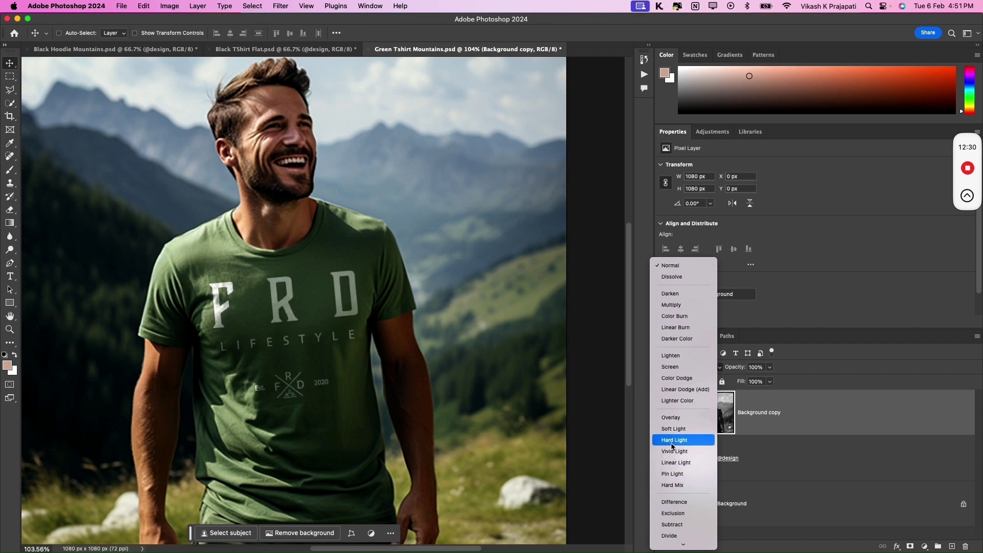
click(672, 449)
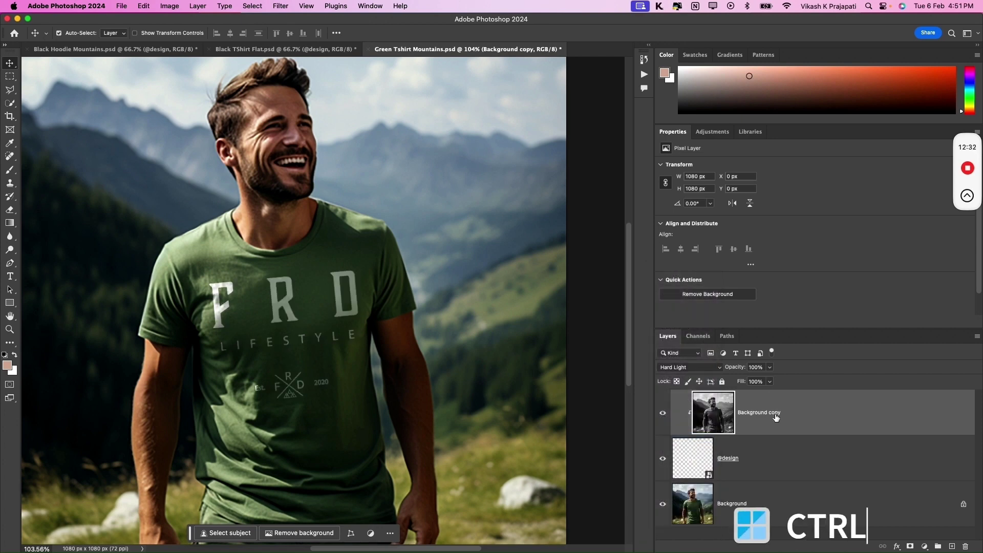
- Apply Levels of 20 / 1.07 / 214 to Background copy for a crisper logo
key(ctrl+l)
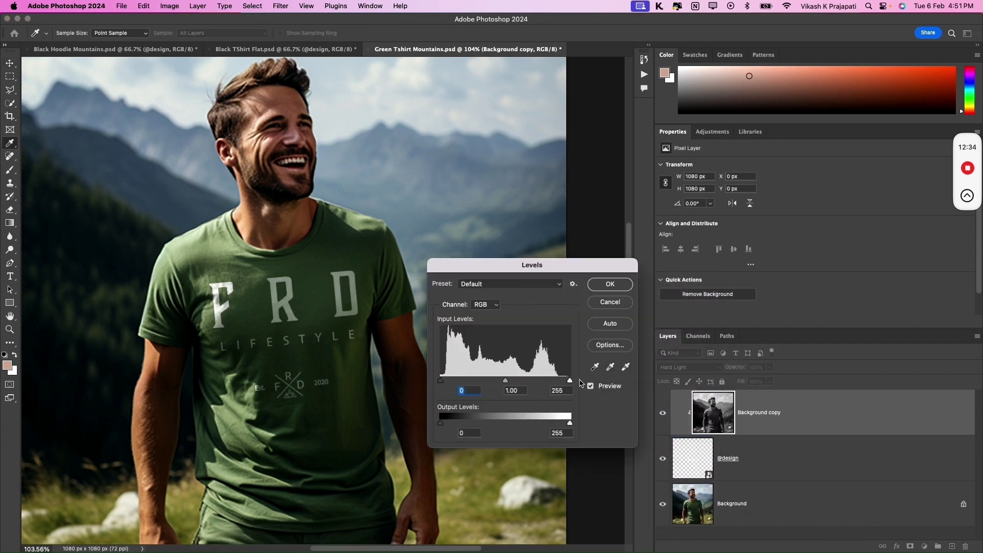
drag(570, 382, 550, 384)
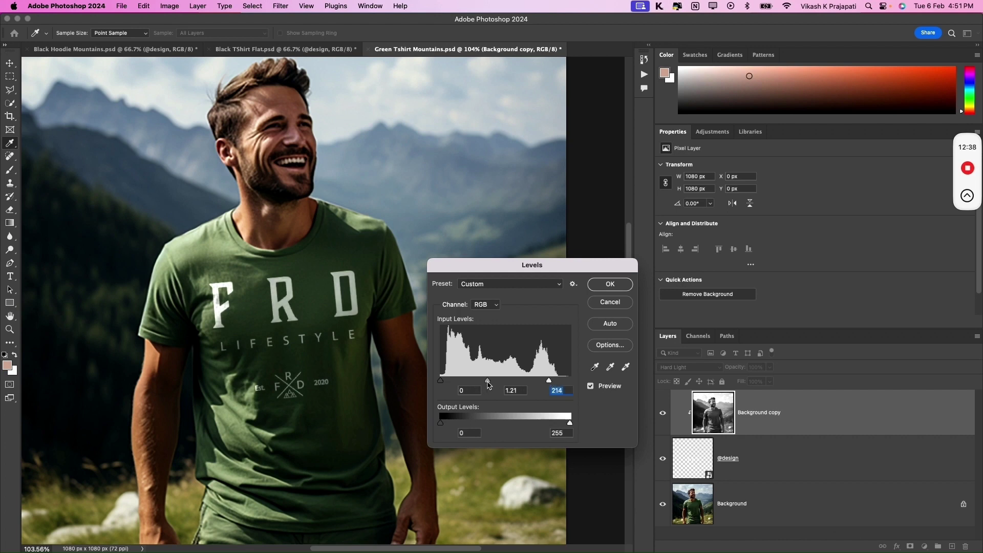
drag(493, 384, 449, 384)
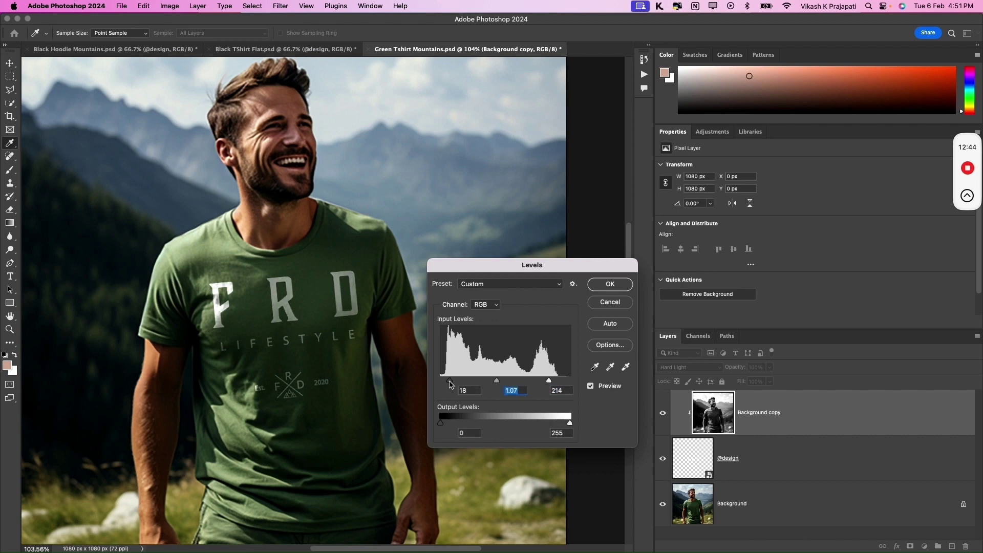
click(610, 284)
scroll(292, 319, up, 5)
scroll(292, 319, down, 2)
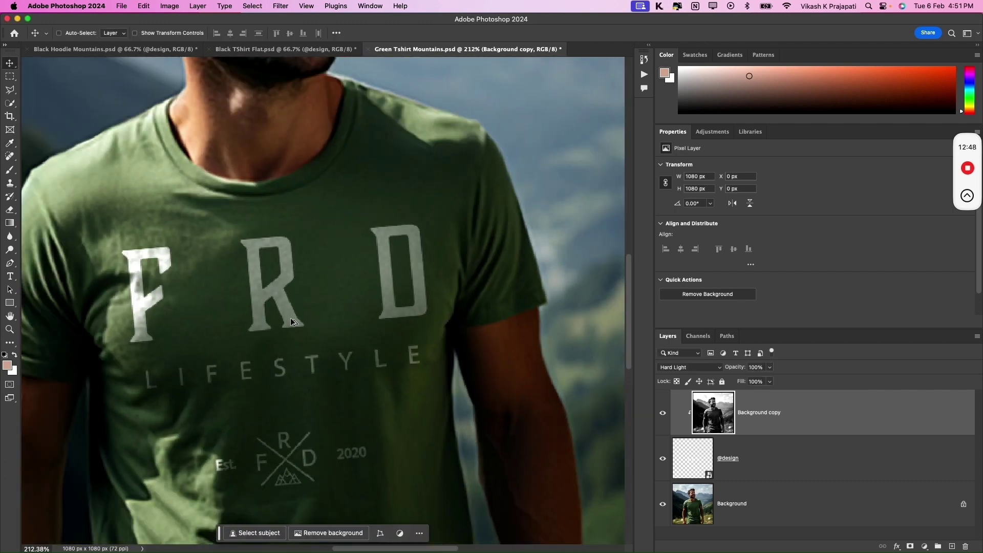
drag(259, 400, 266, 347)
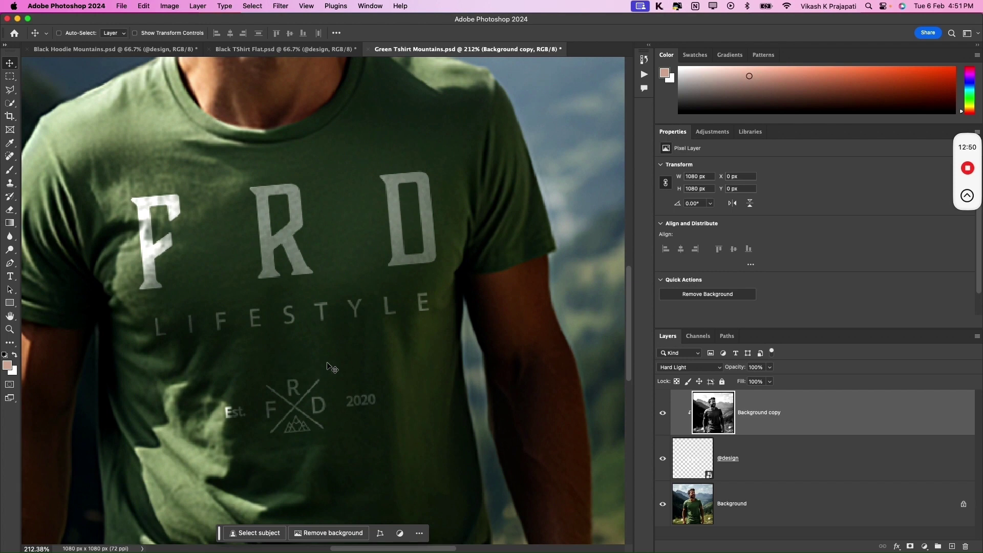
click(665, 415)
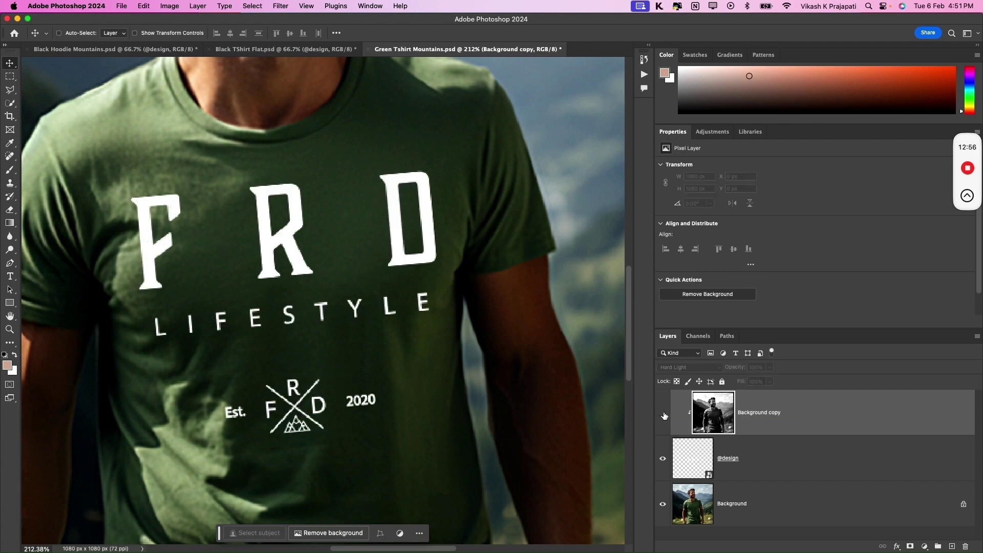
click(664, 415)
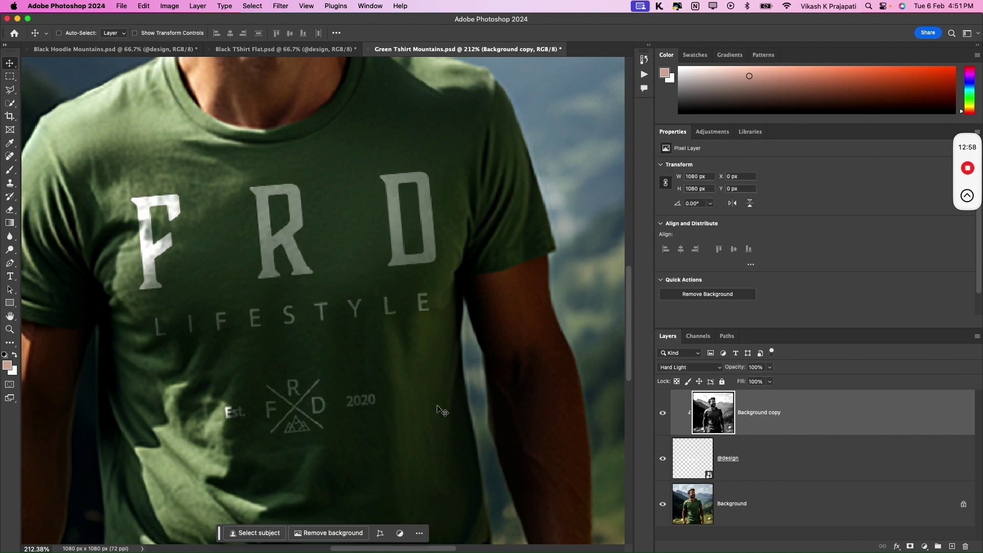
scroll(343, 390, down, 5)
scroll(344, 390, down, 2)
scroll(343, 389, down, 1)
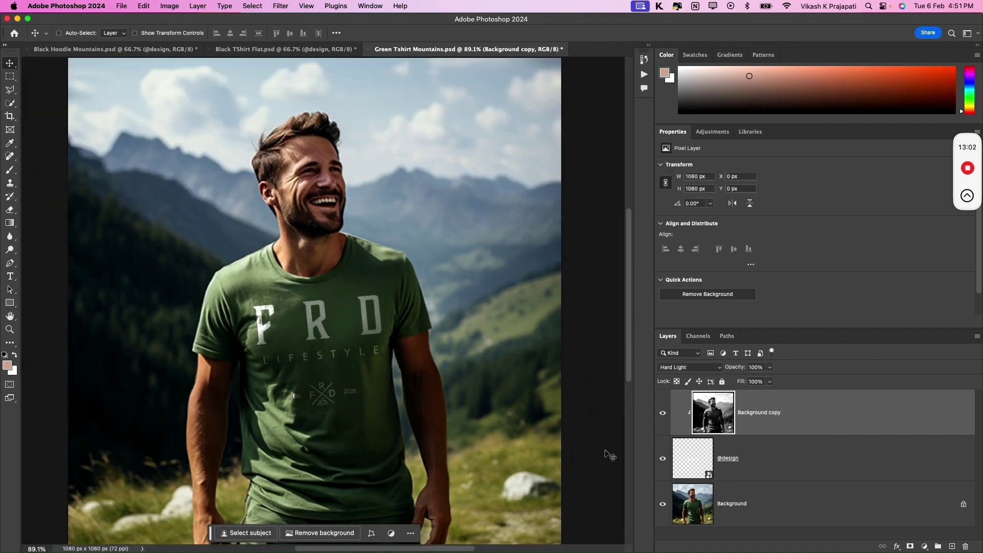
click(768, 468)
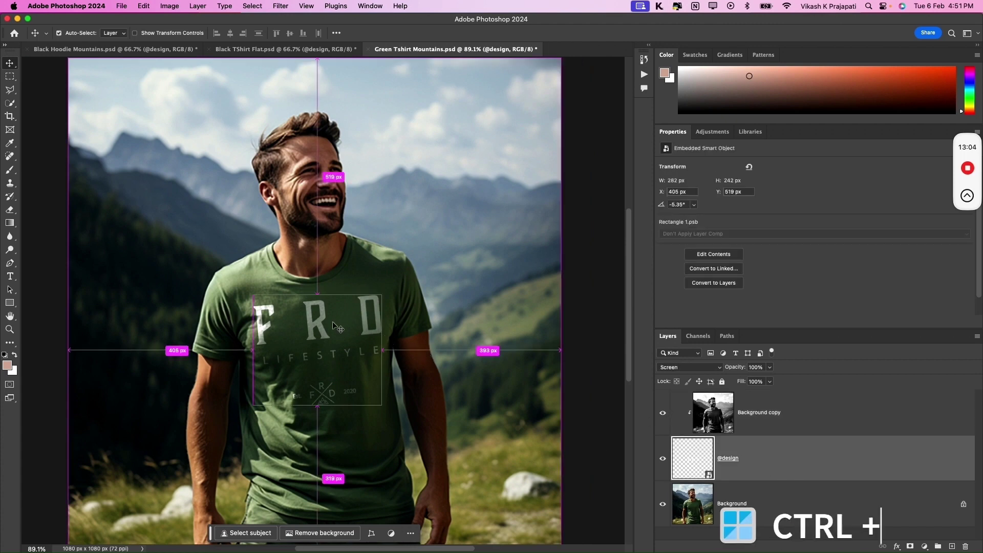
key(ctrl+s)
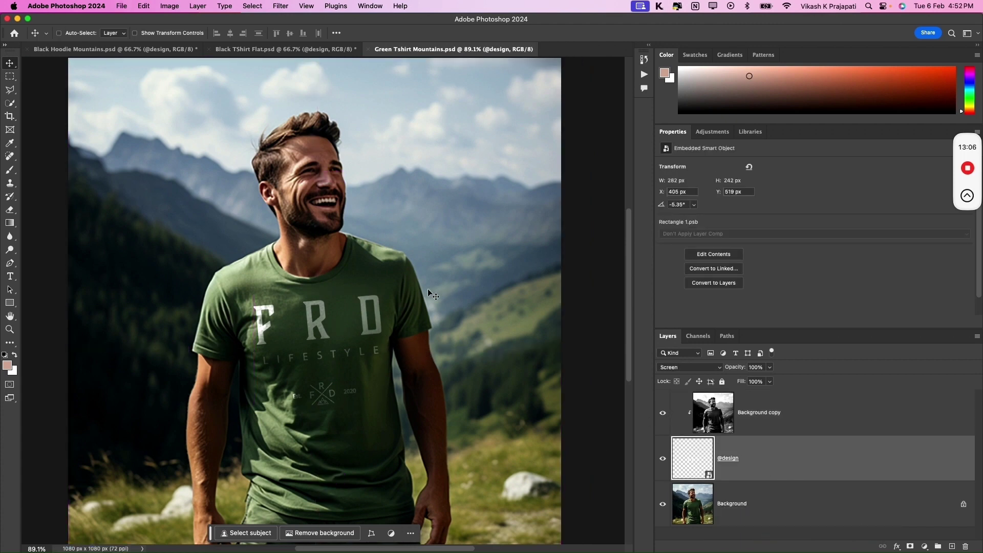
- In the Black TShirt Flat document, scale the FRD logo up to fill the design canvas
click(326, 49)
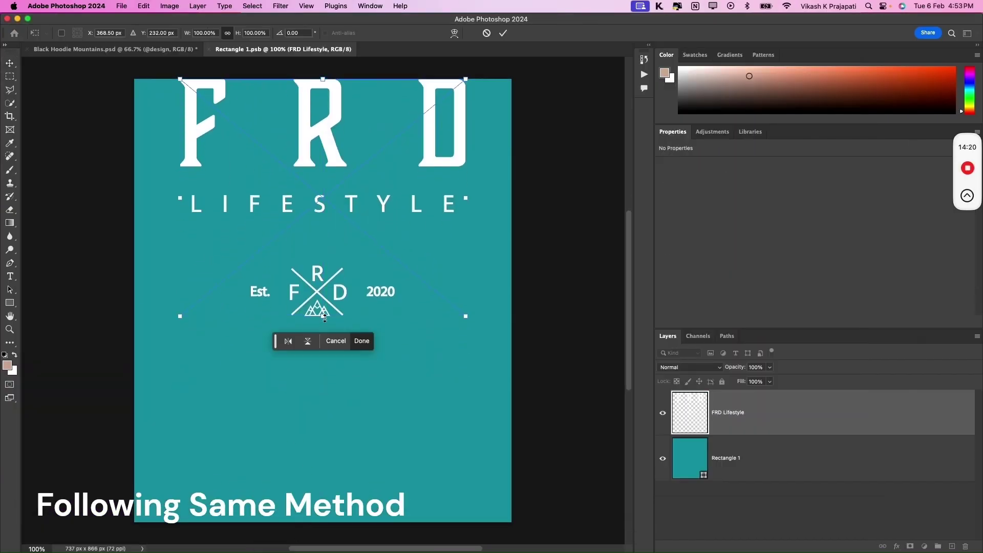
drag(323, 324, 343, 380)
key(Return)
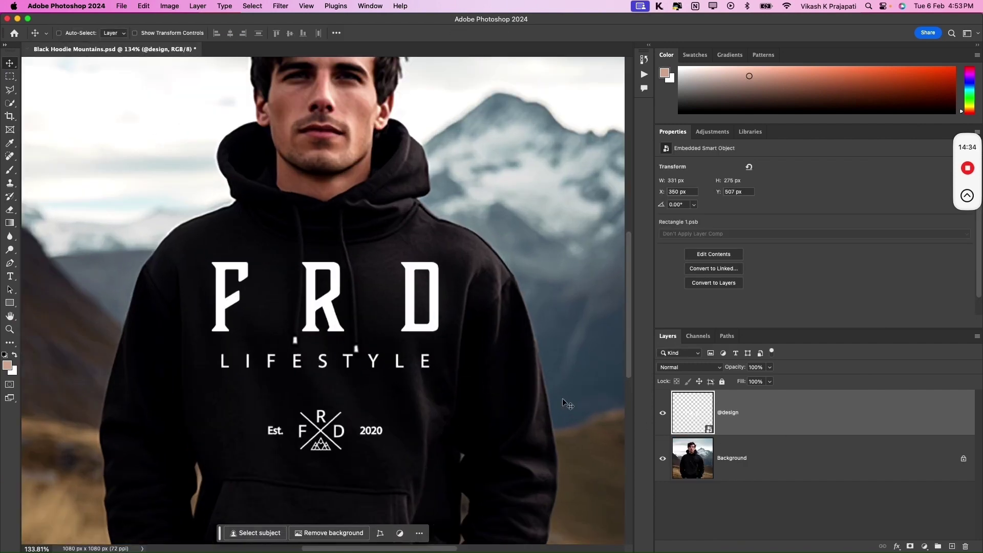
double_click(708, 431)
click(663, 459)
key(ctrl+s)
key(ctrl+w)
scroll(312, 285, up, 2)
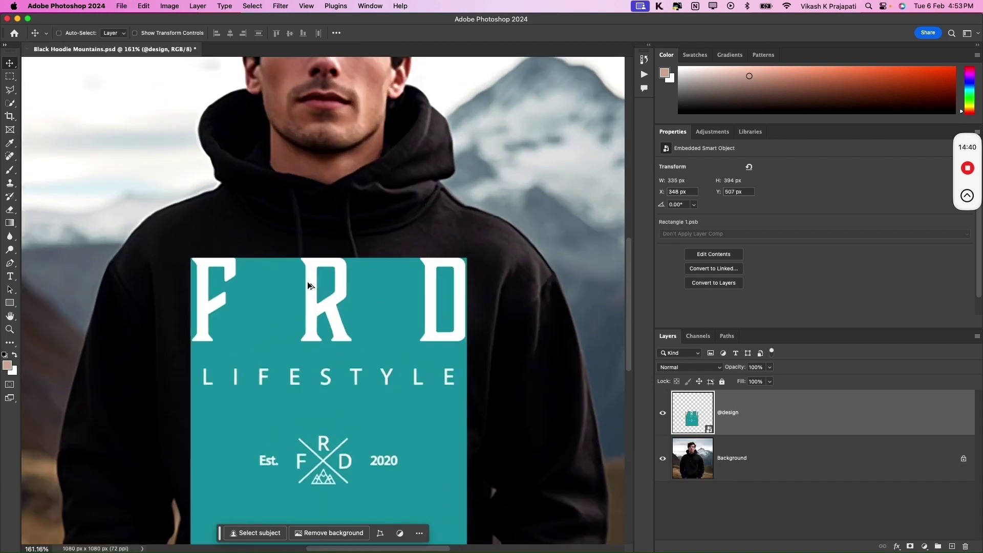
scroll(311, 285, up, 2)
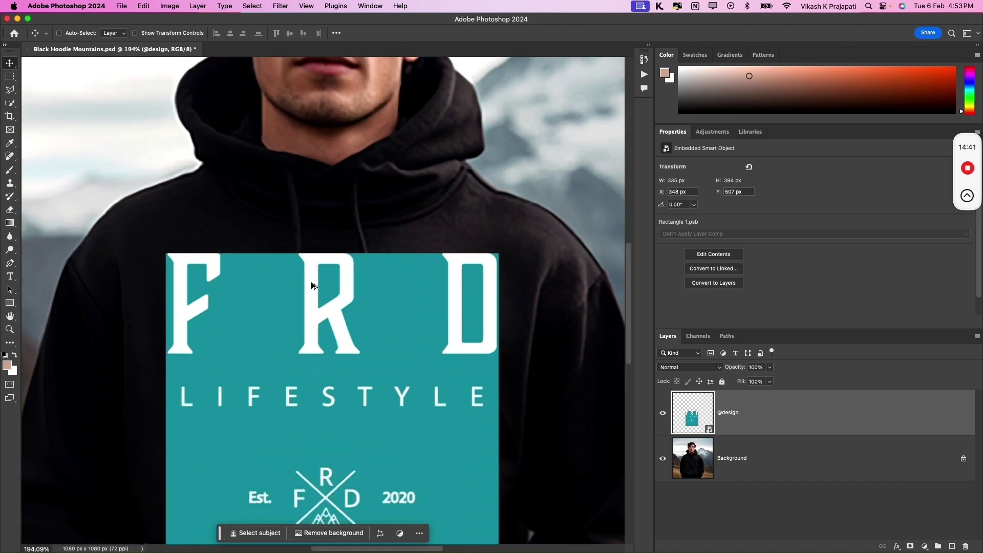
click(663, 413)
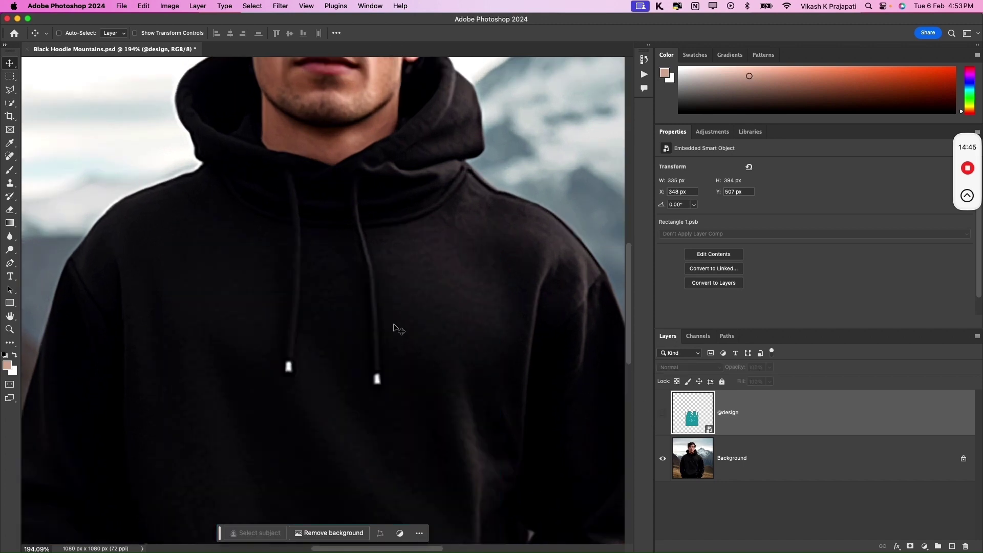
click(662, 413)
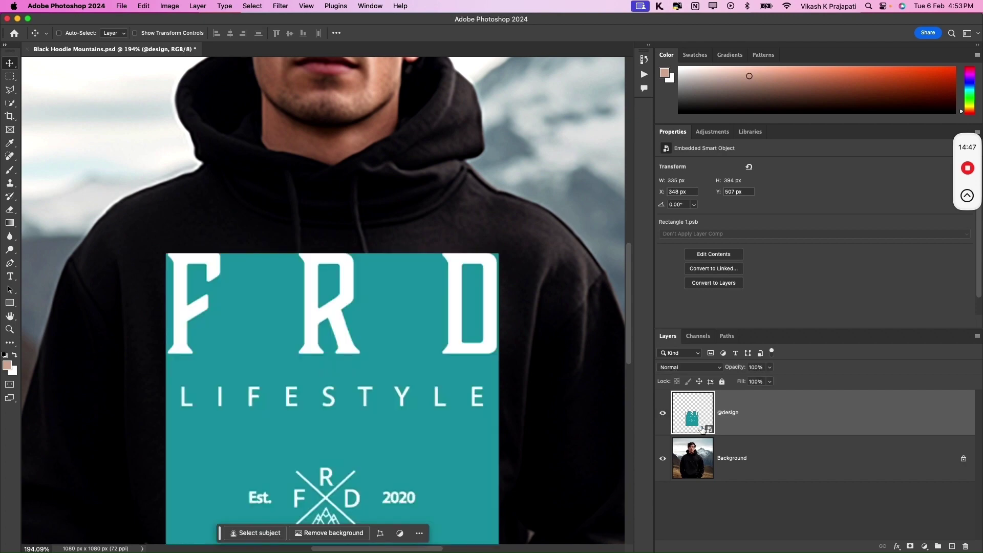
double_click(709, 431)
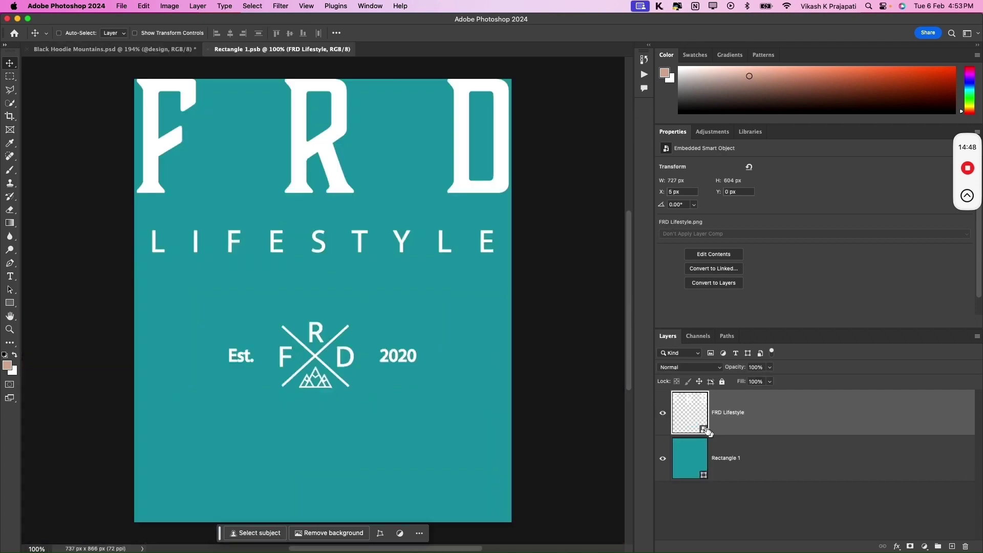
click(662, 459)
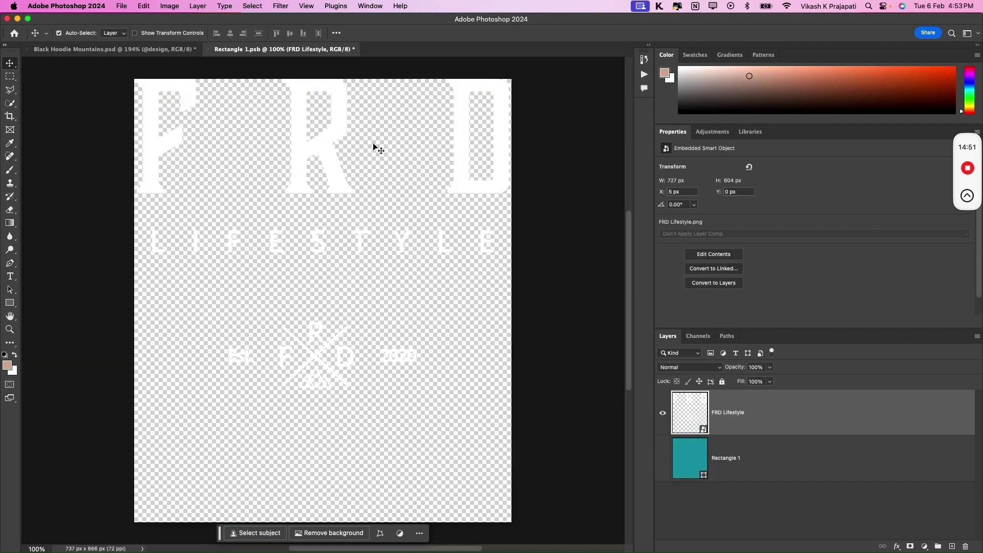
key(ctrl+s)
key(ctrl+w)
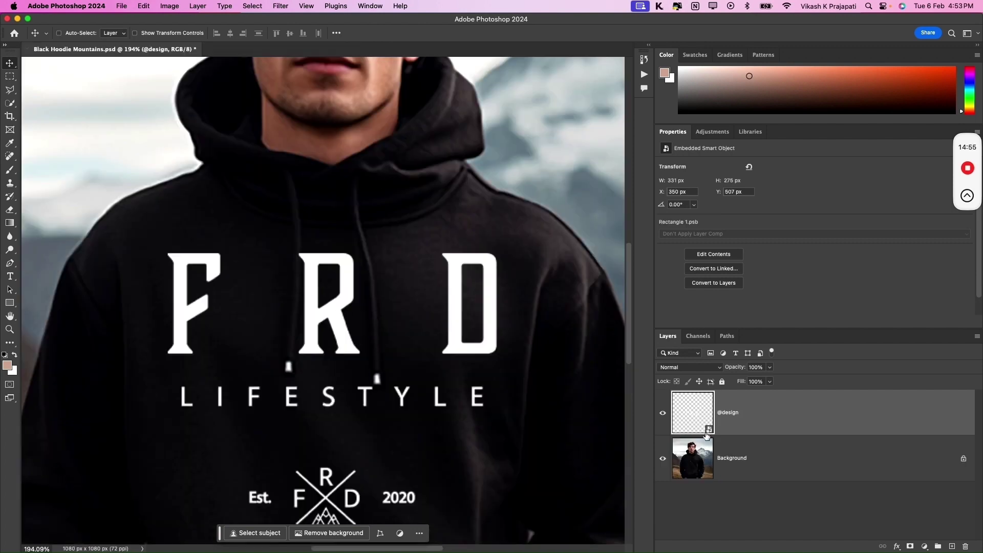
double_click(708, 430)
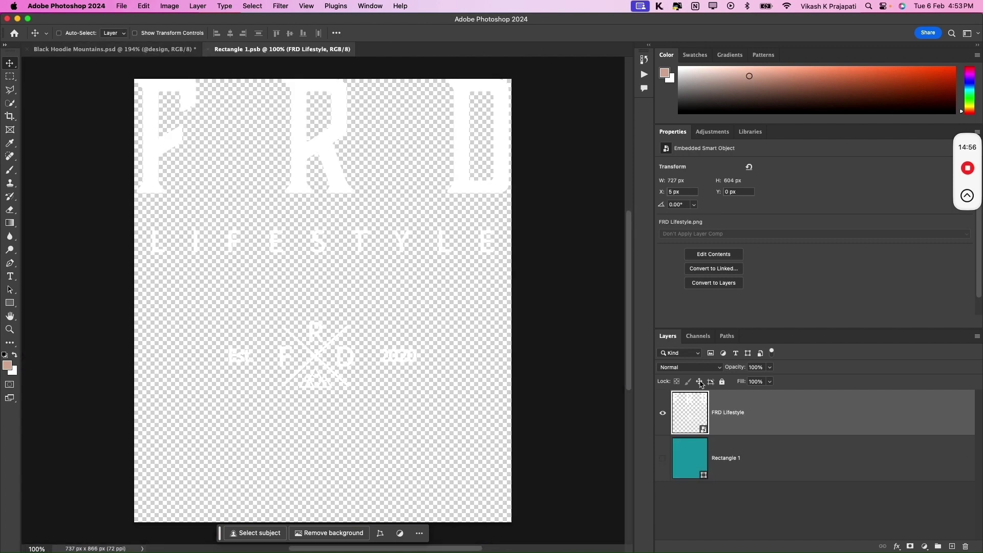
click(663, 459)
key(ctrl+s)
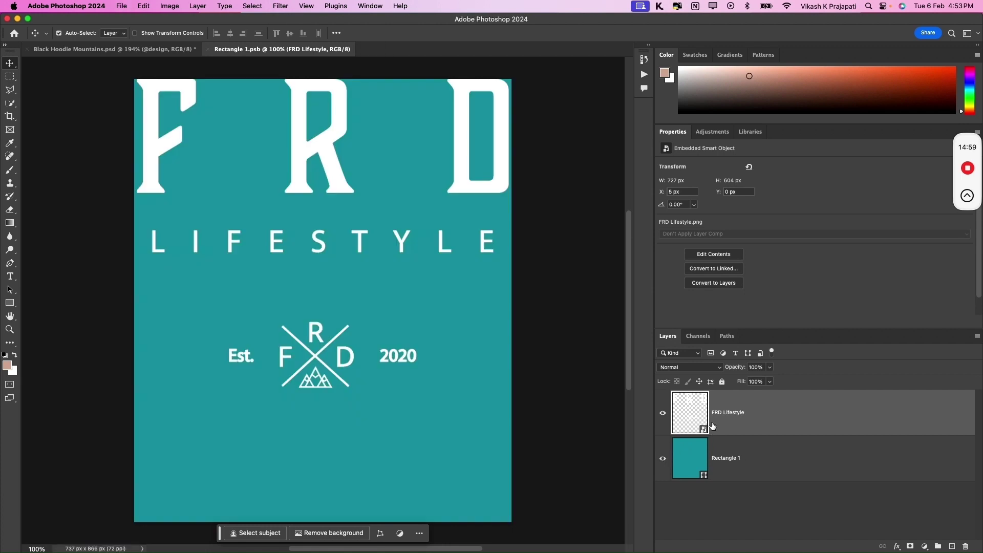
key(ctrl+w)
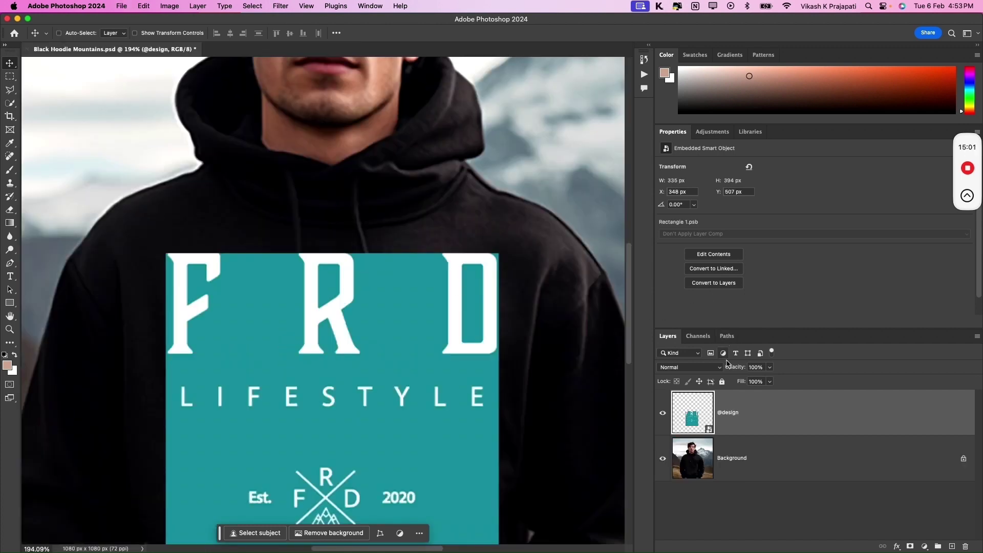
drag(730, 368, 689, 369)
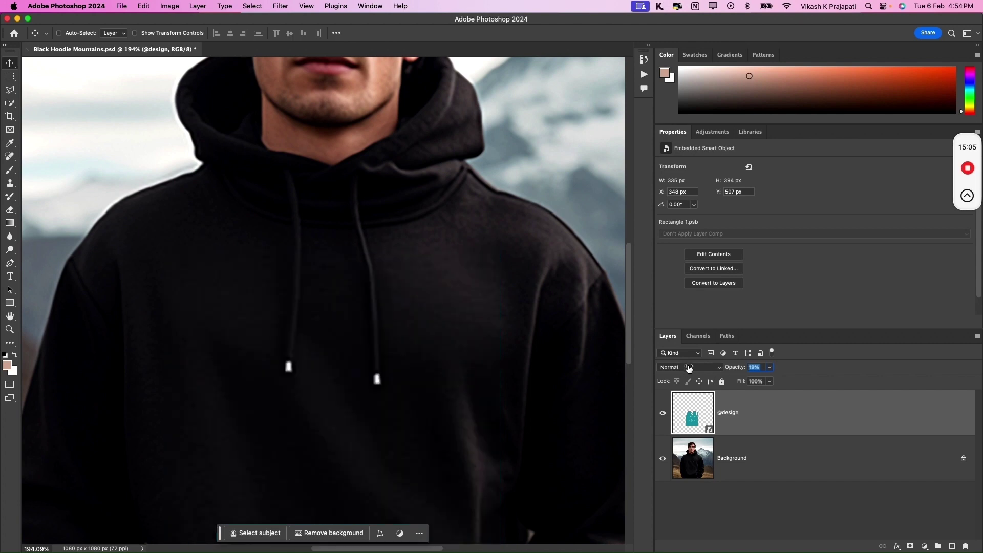
drag(686, 368, 679, 369)
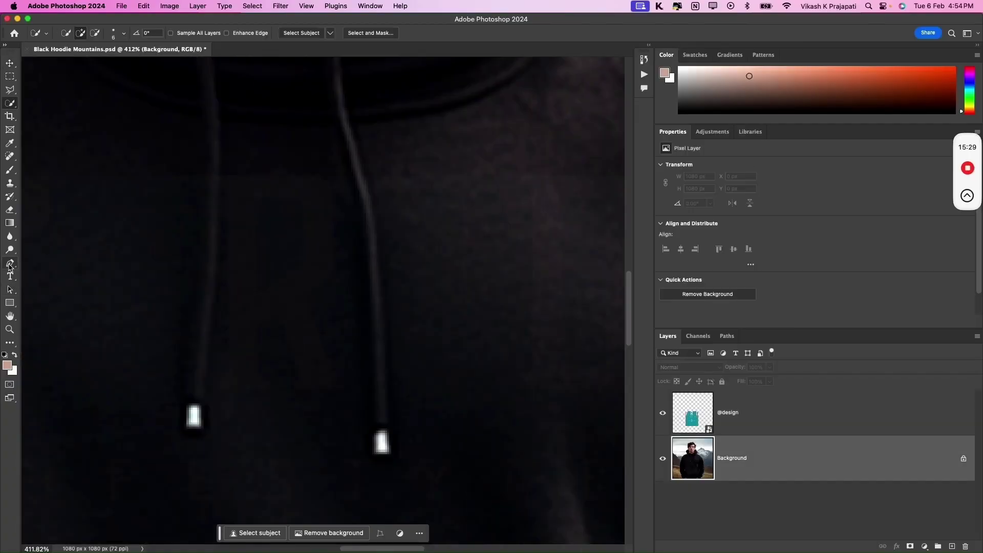
- Trace a closed Pen path around the right hoodie drawstring
click(10, 262)
click(49, 261)
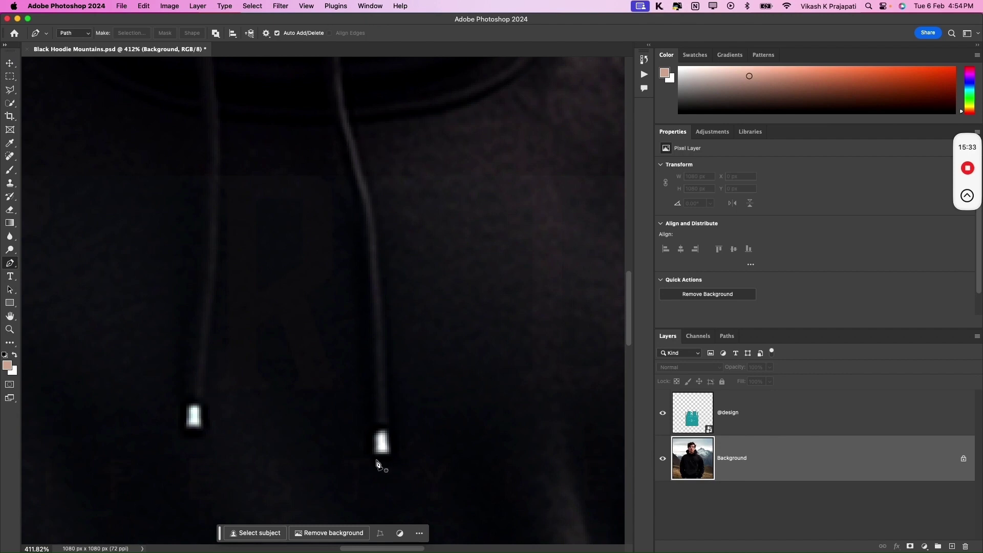
click(374, 459)
click(390, 432)
click(383, 286)
click(377, 220)
click(359, 147)
click(351, 118)
drag(352, 169, 352, 188)
click(368, 256)
click(374, 422)
drag(373, 458, 381, 464)
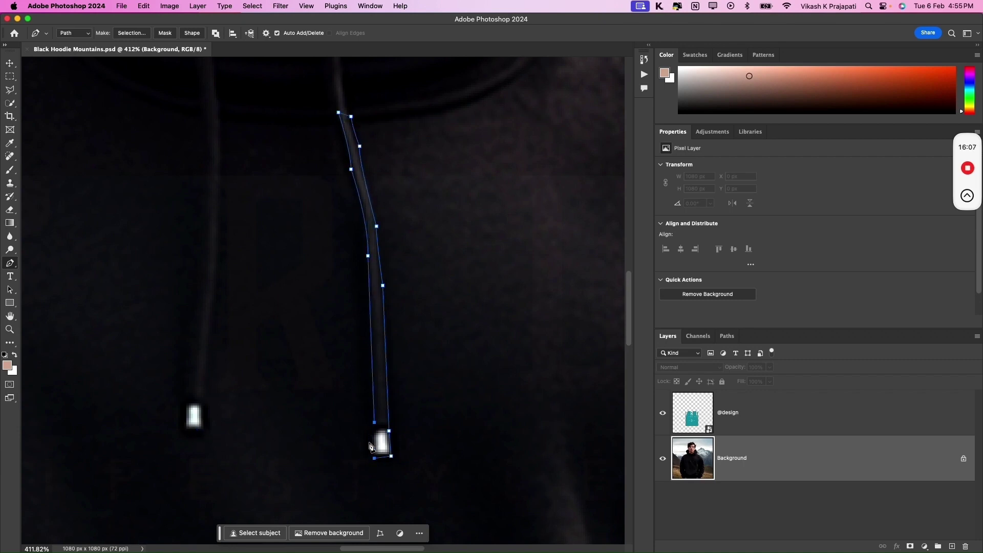
click(391, 456)
- Trace a closed path around the left drawstring and load both paths as a selection
click(186, 430)
click(200, 430)
click(208, 408)
click(214, 265)
click(219, 247)
scroll(222, 231, up, 2)
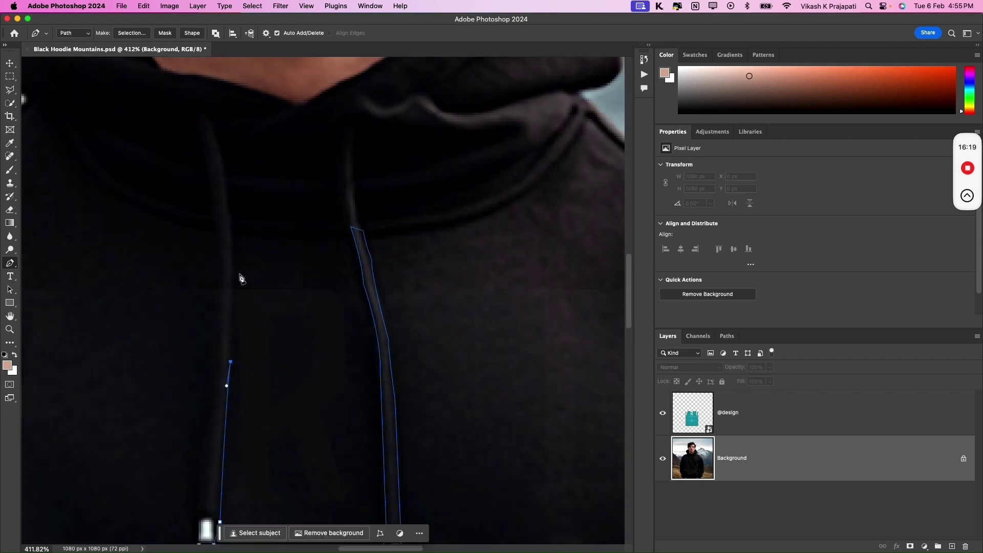
click(249, 192)
click(241, 120)
click(232, 186)
click(223, 372)
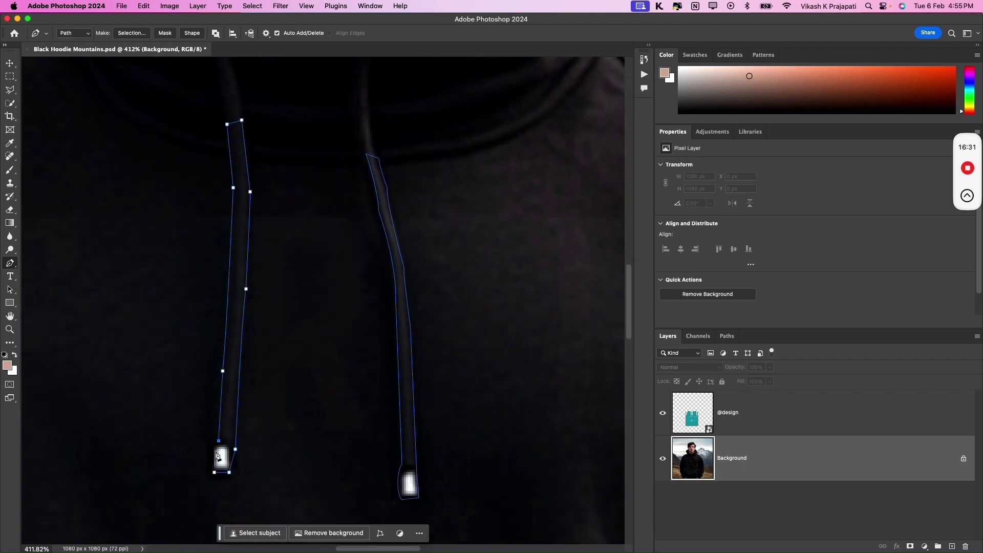
click(214, 472)
scroll(252, 407, down, 5)
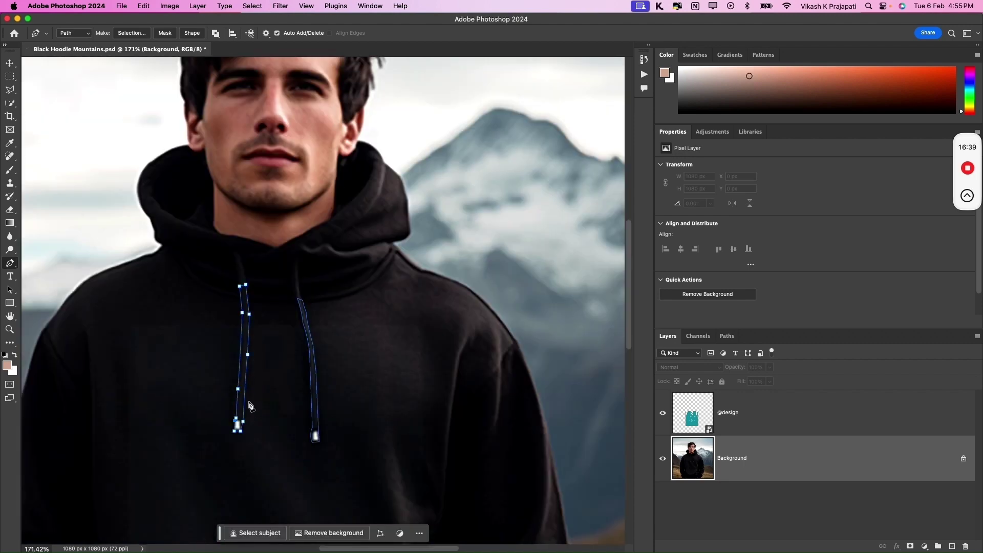
key(super+Return)
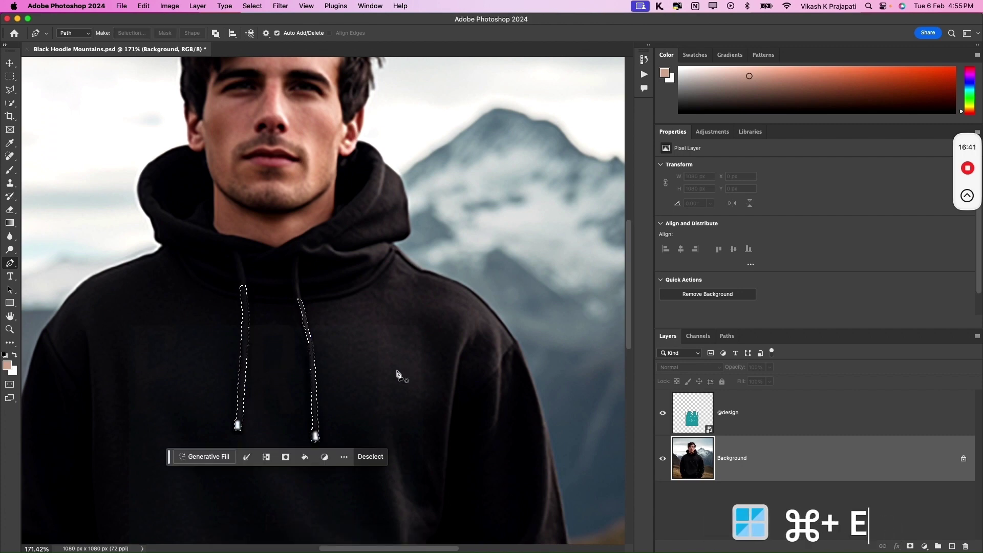
scroll(307, 353, down, 1)
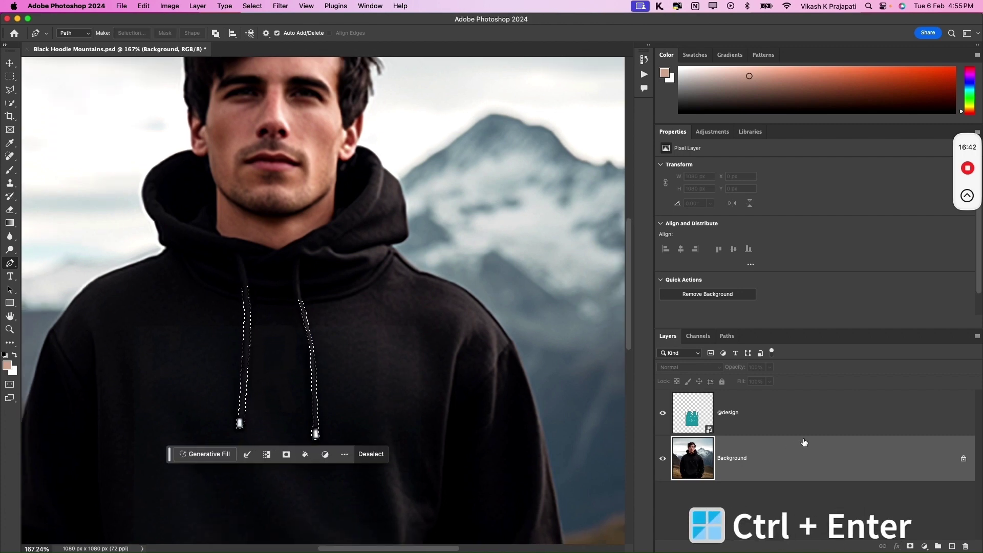
click(740, 416)
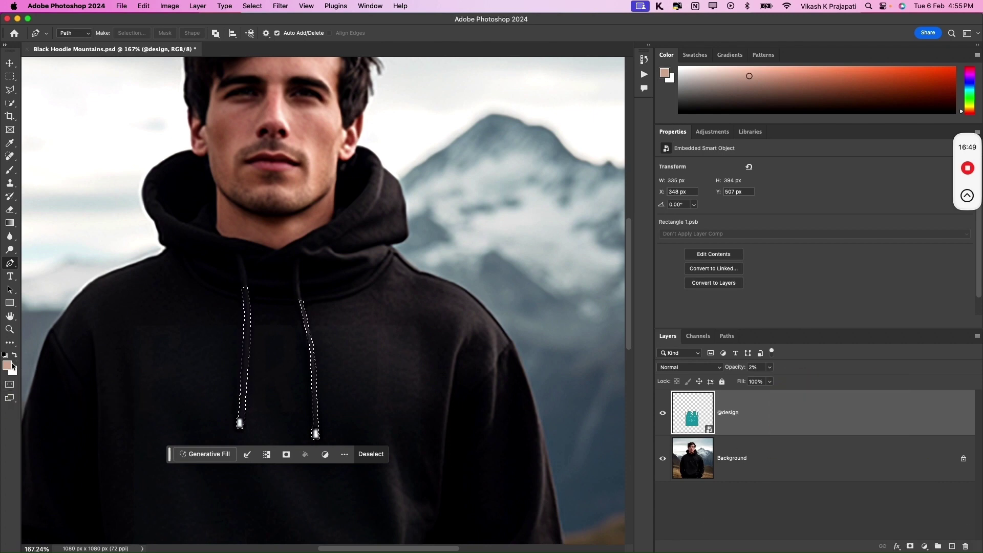
key(d)
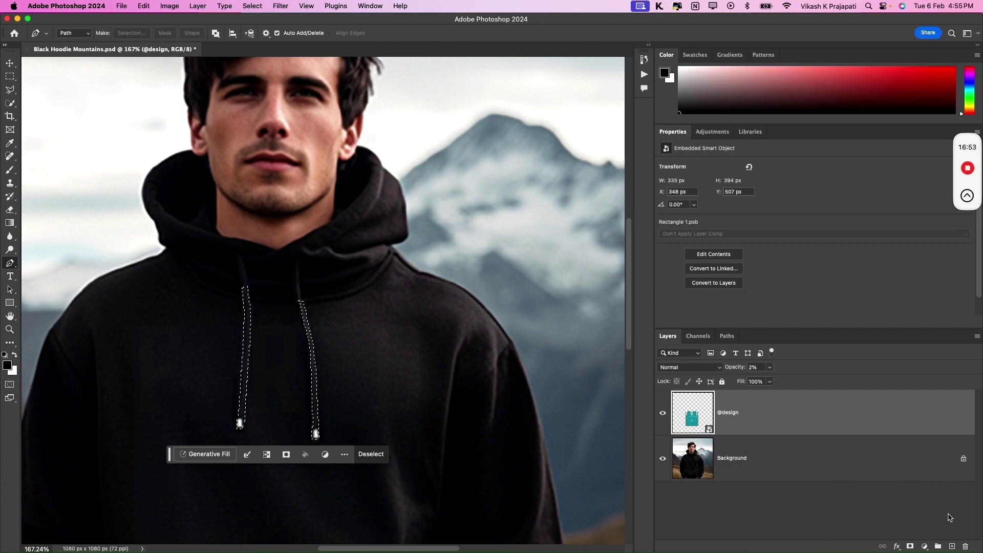
click(909, 546)
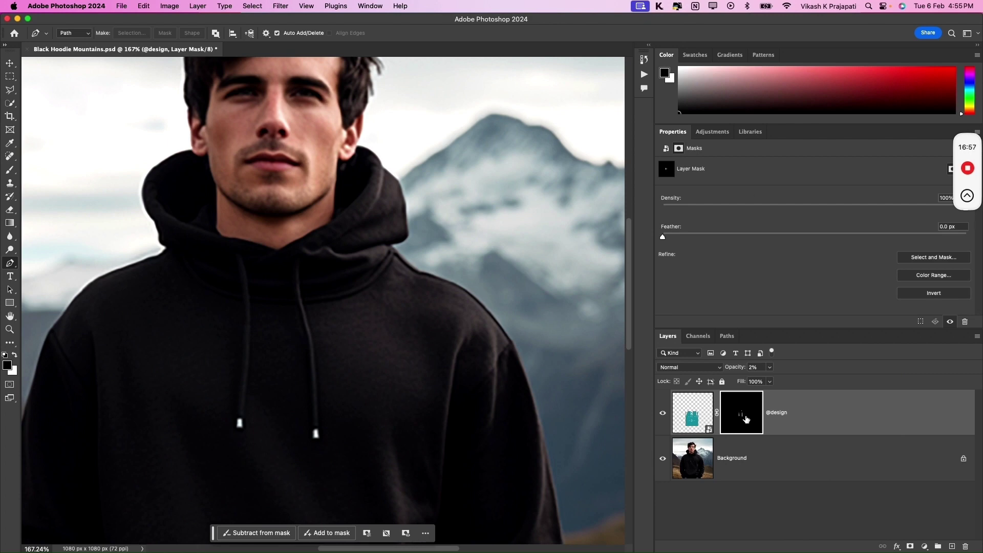
key(super+i)
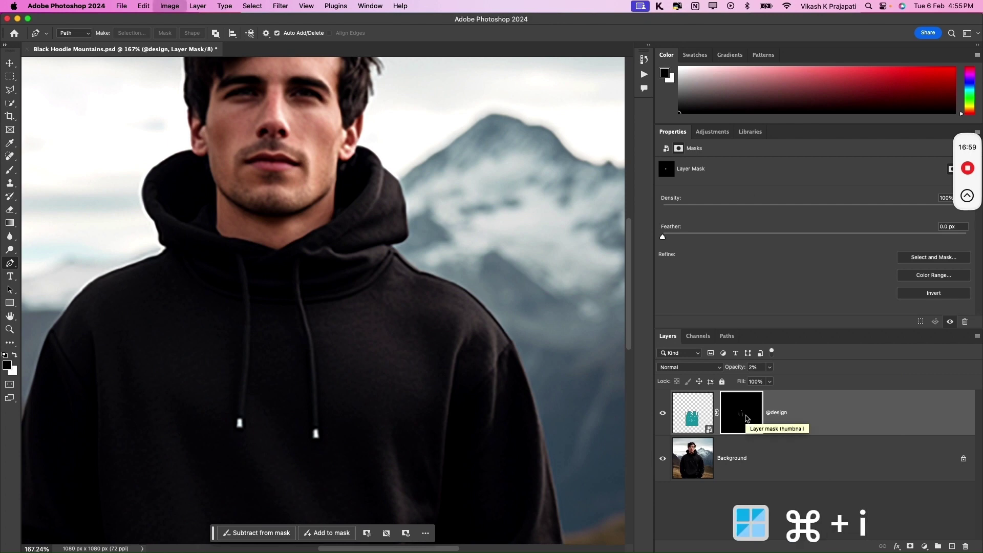
key(super+i)
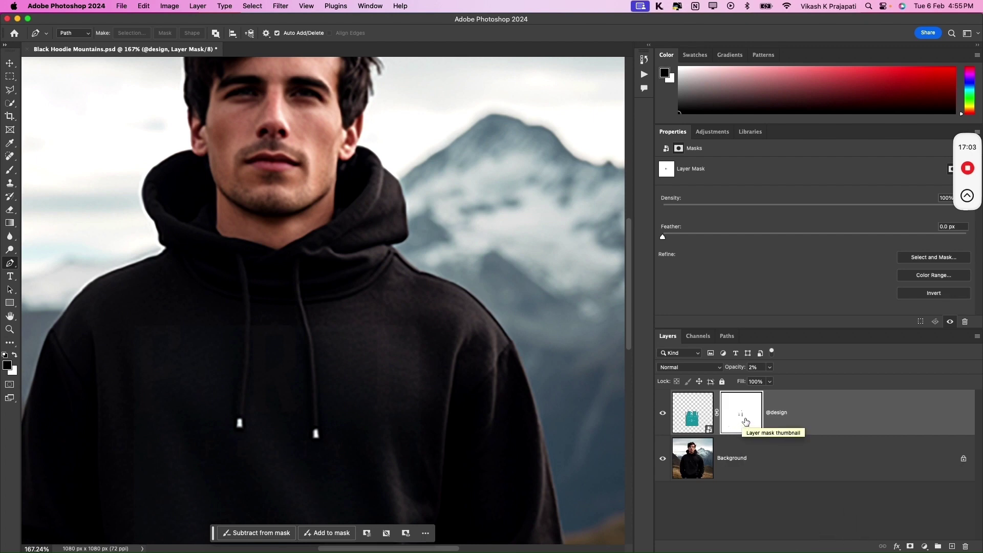
alt+click(741, 417)
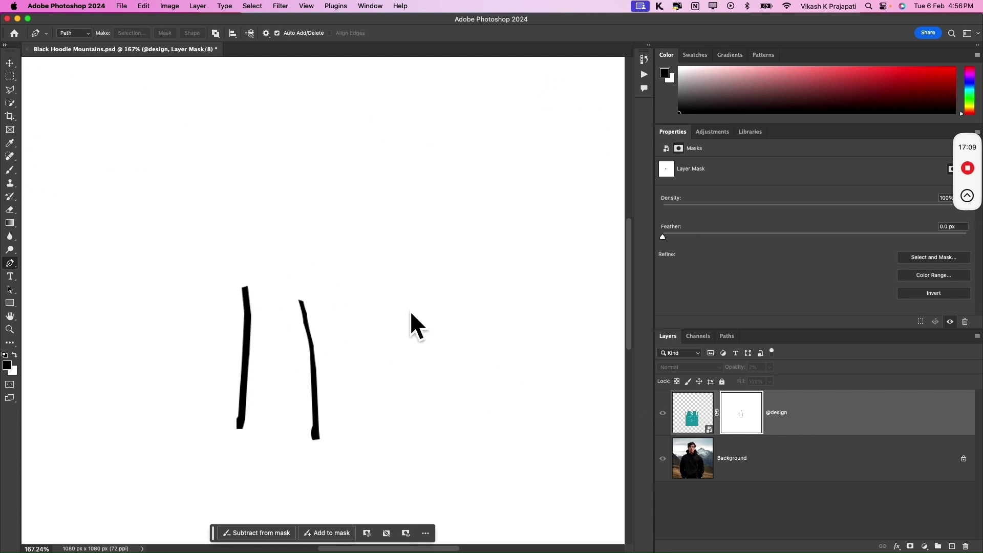
scroll(272, 345, down, 3)
scroll(272, 345, down, 2)
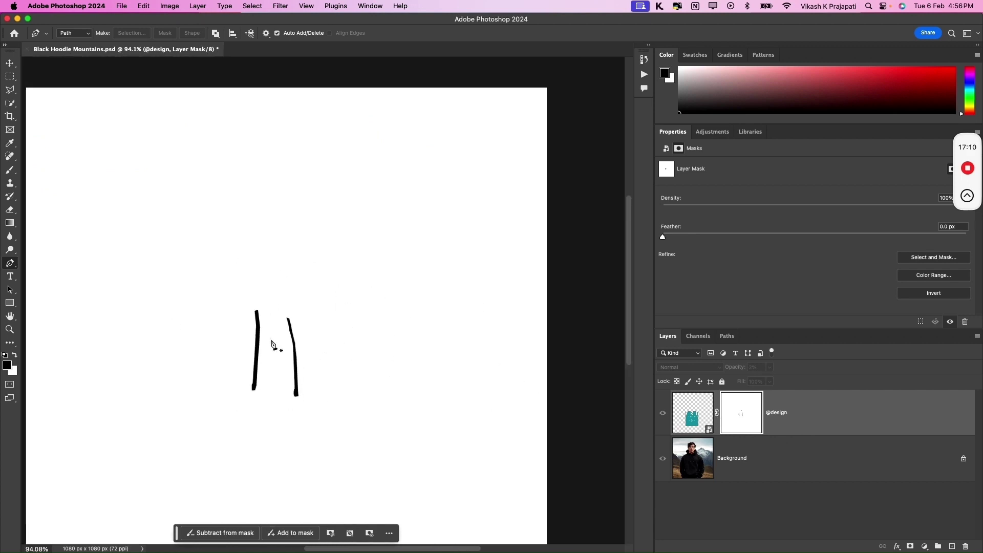
alt+click(746, 418)
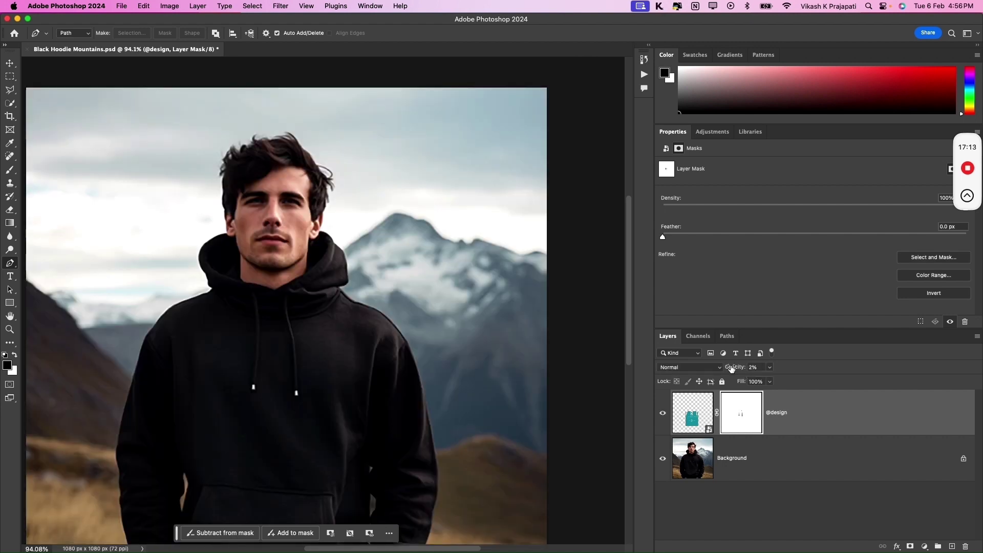
drag(732, 369, 854, 372)
scroll(298, 374, up, 1)
scroll(298, 374, up, 2)
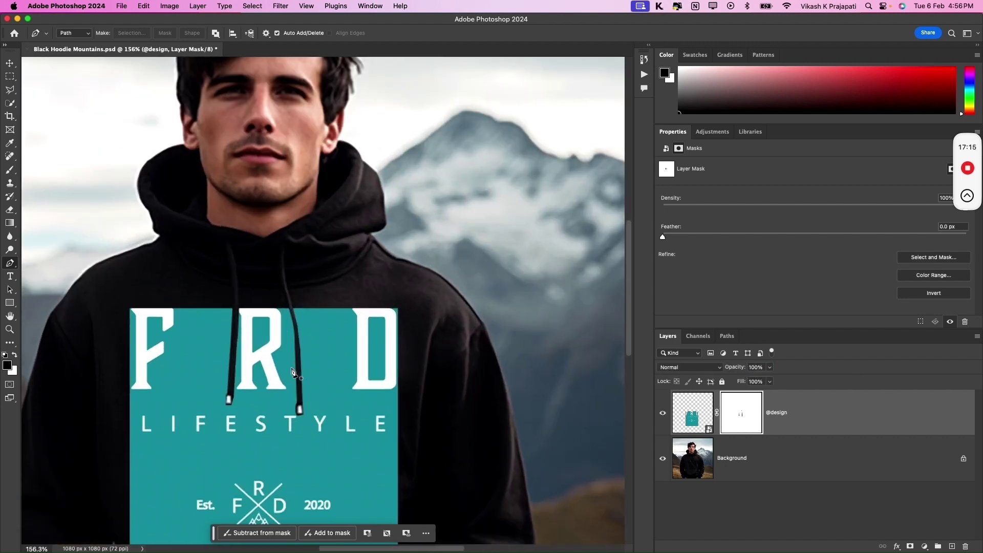
scroll(298, 374, up, 2)
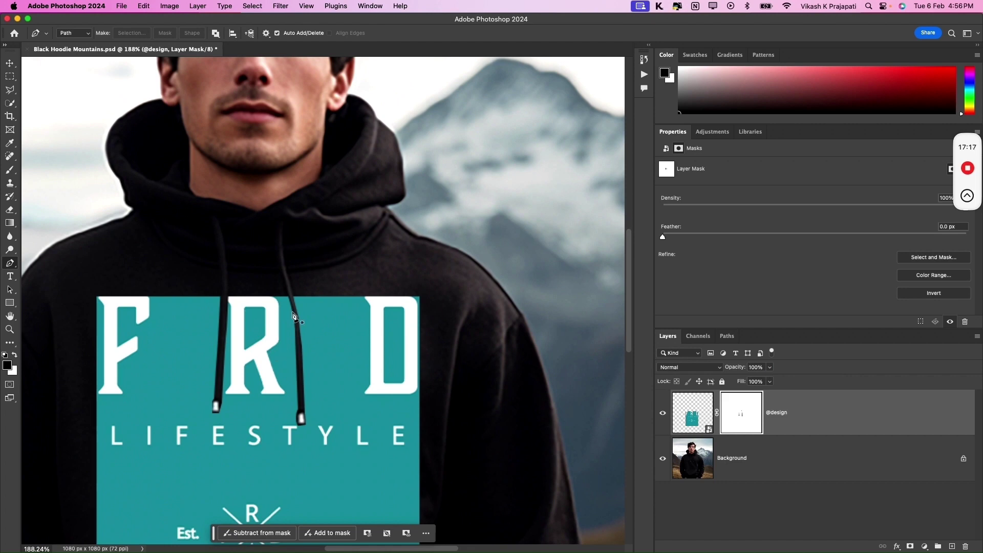
scroll(255, 366, down, 3)
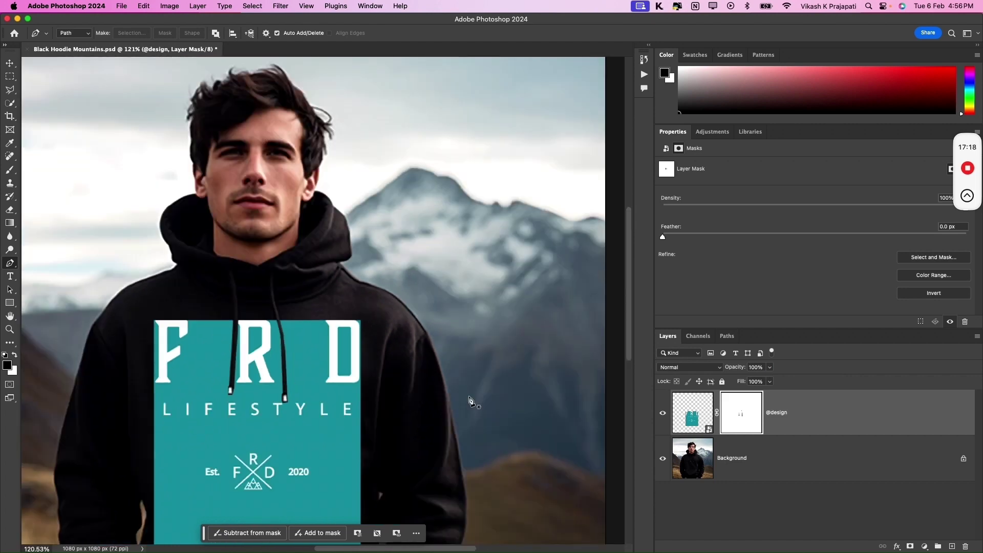
double_click(709, 430)
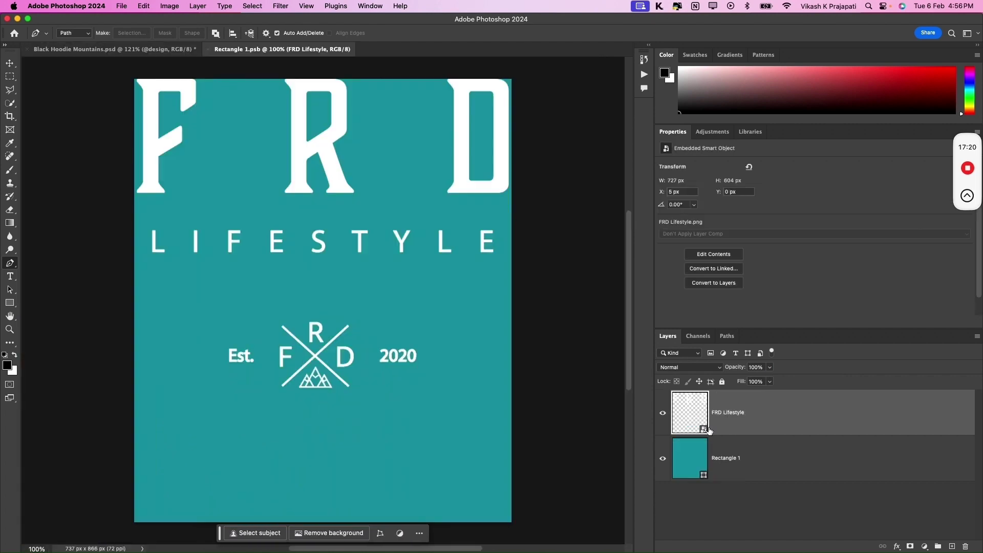
click(663, 459)
click(727, 465)
key(ctrl+s)
click(738, 415)
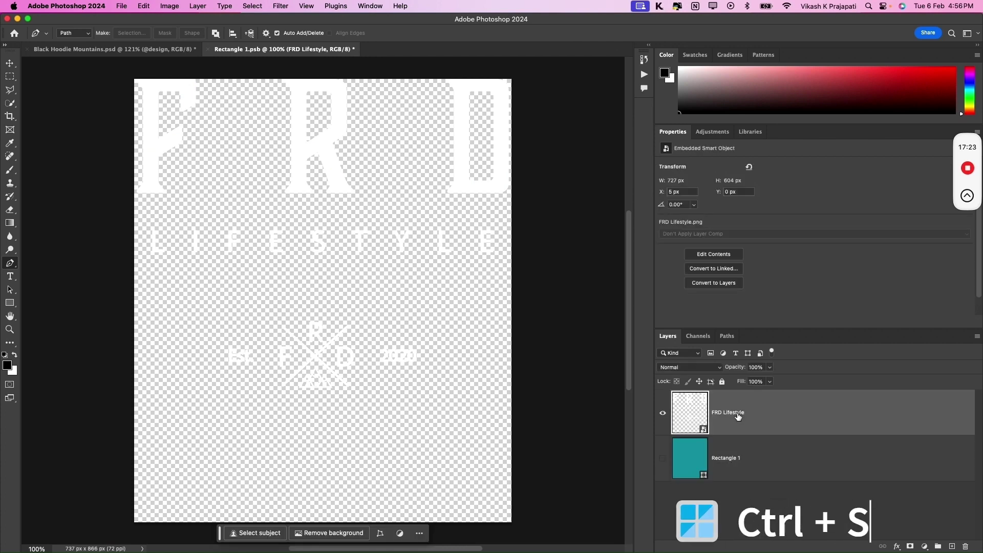
key(ctrl+w)
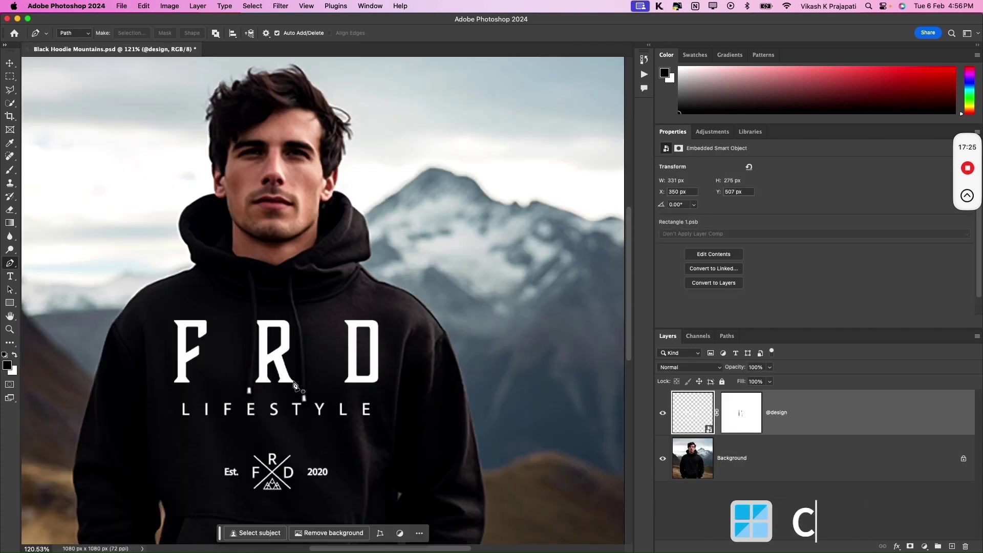
scroll(294, 384, up, 3)
scroll(294, 384, down, 2)
scroll(293, 384, up, 2)
scroll(246, 278, down, 1)
scroll(261, 315, down, 1)
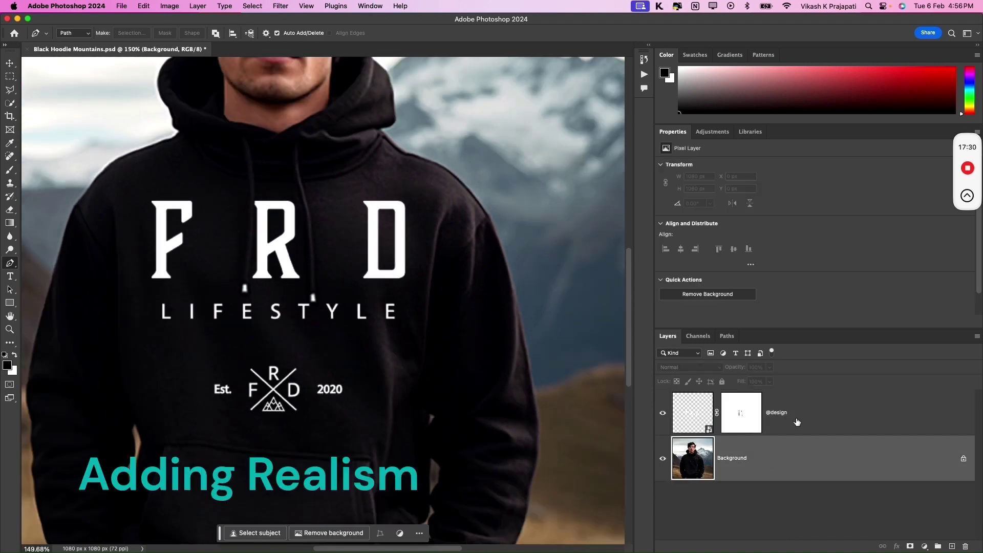
click(737, 458)
drag(748, 458, 763, 393)
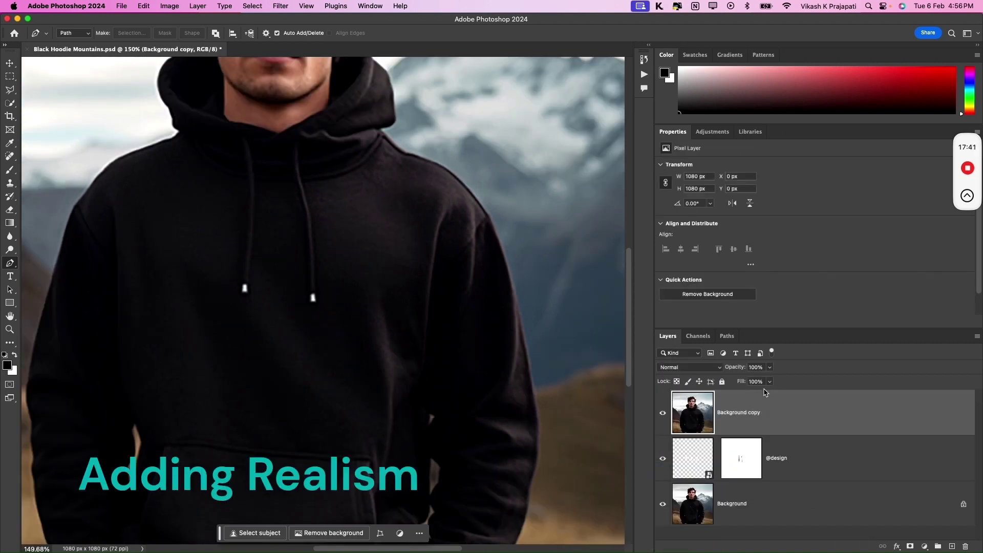
right_click(786, 396)
click(845, 499)
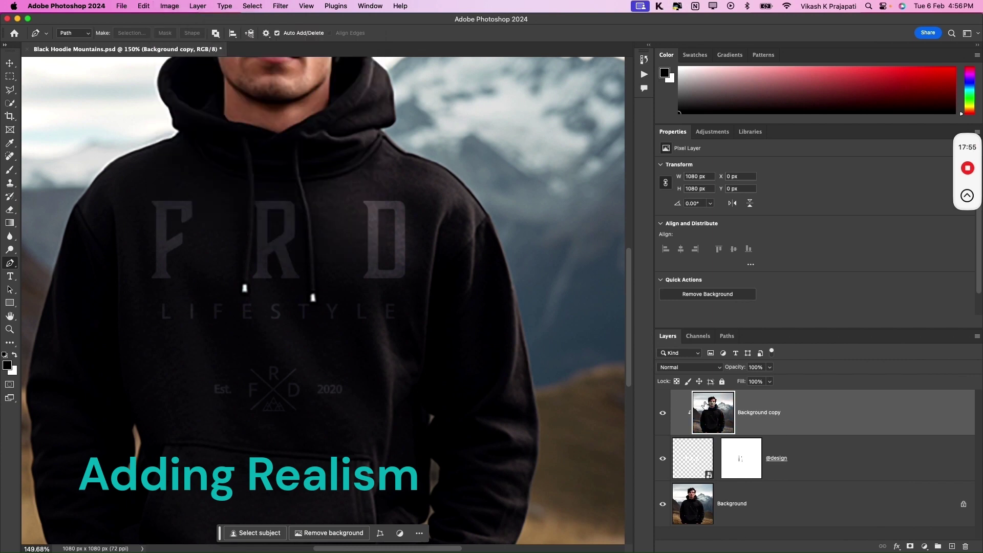
click(688, 367)
click(681, 438)
key(ctrl+l)
drag(569, 381, 500, 380)
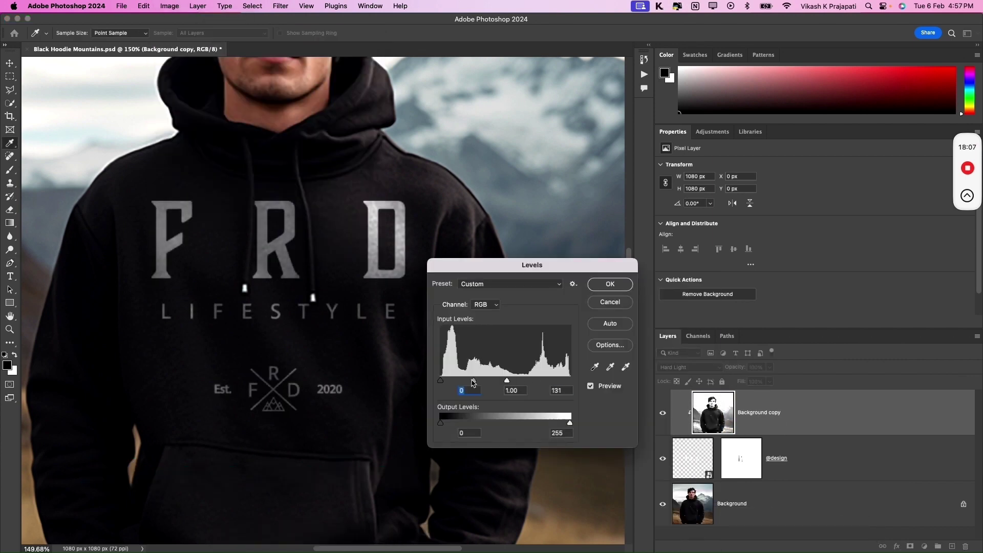
click(617, 289)
key(p)
scroll(377, 384, down, 3)
scroll(376, 384, up, 4)
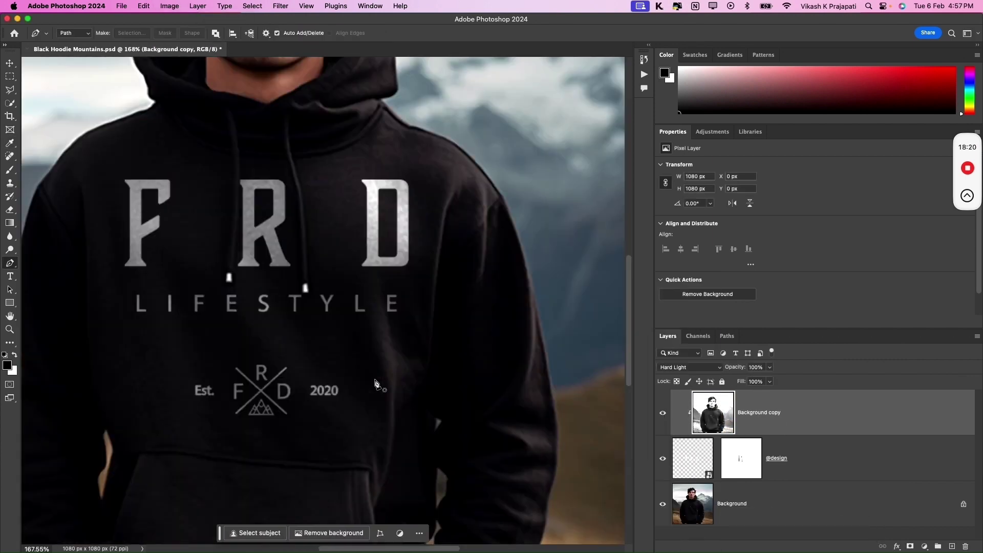
scroll(377, 384, down, 3)
click(804, 458)
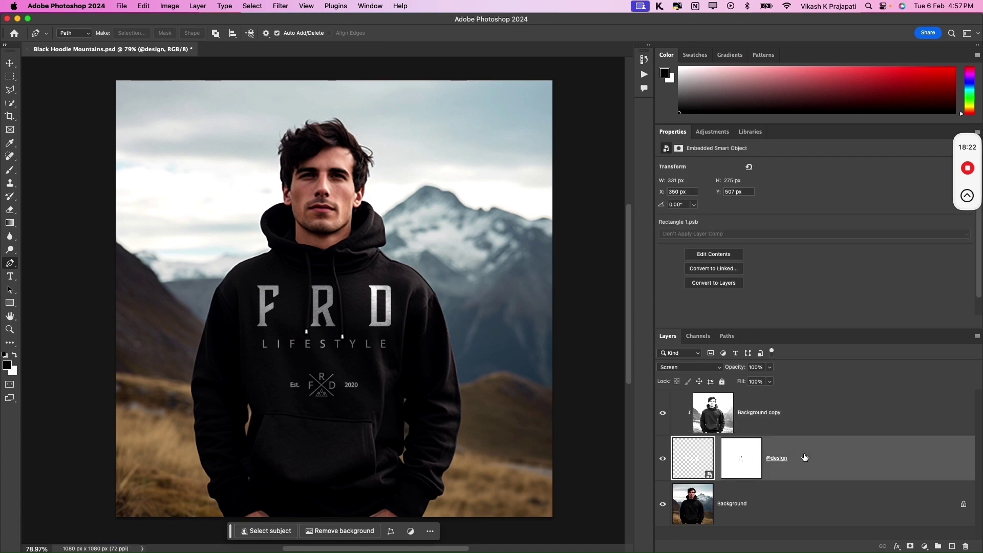
key(ctrl+s)
key(super+Tab)
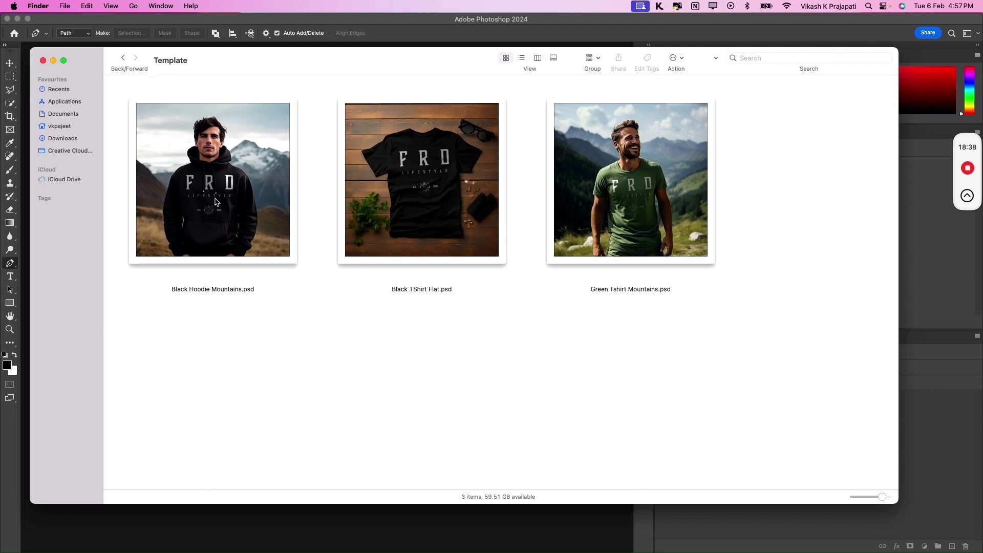
- Browse Design Black logos: FL Small Circle, FR--DOM, 3 Waves, Circle, FDL, Asset 179
click(123, 59)
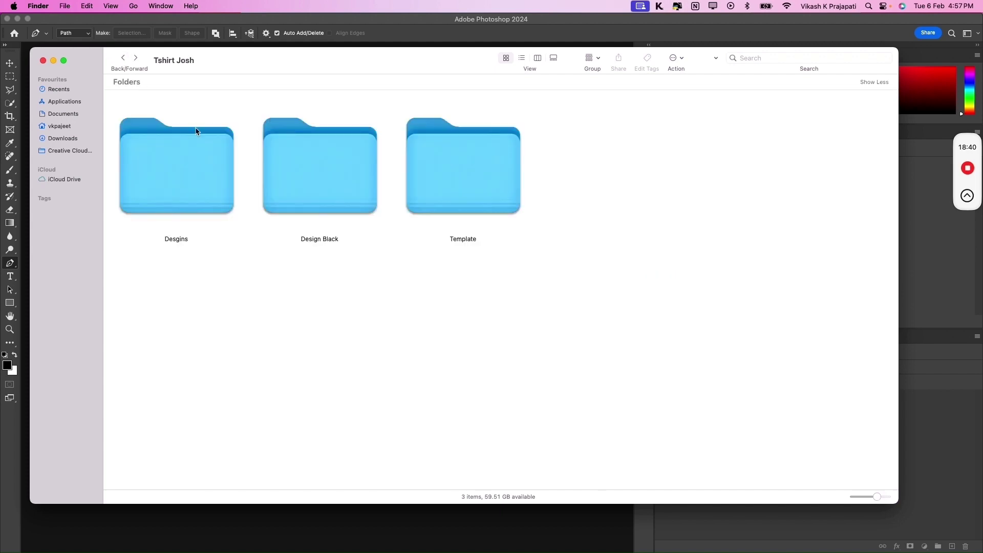
double_click(344, 199)
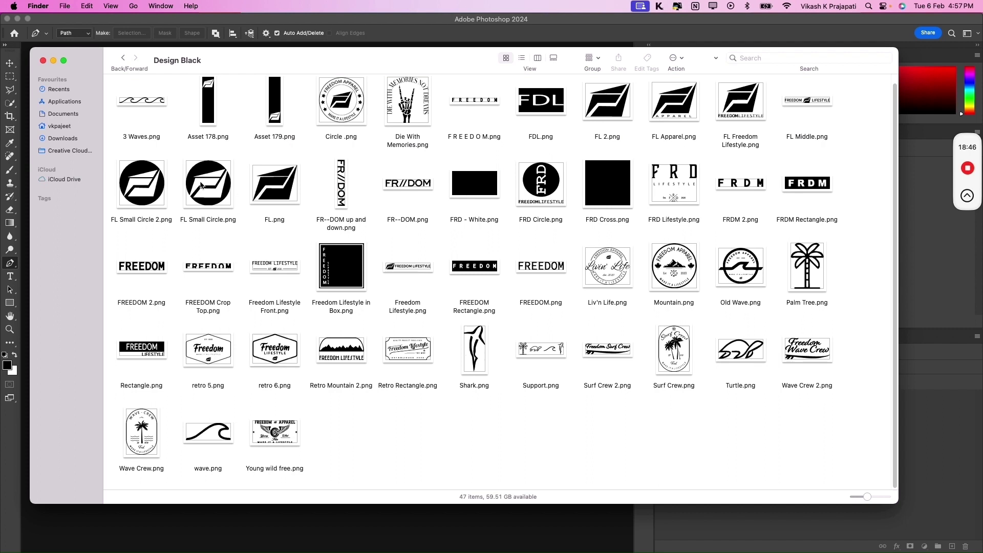
click(223, 185)
click(341, 199)
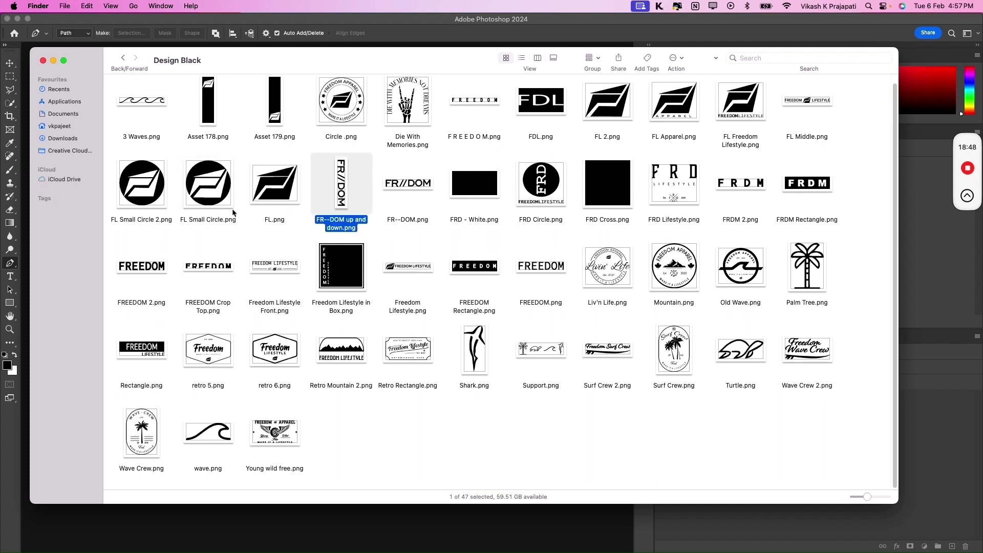
click(142, 112)
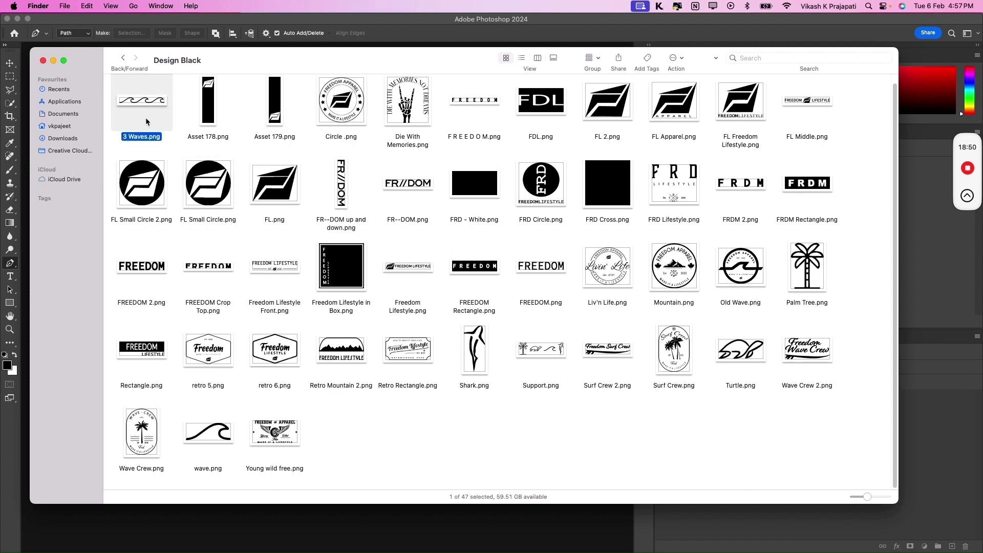
click(342, 115)
click(545, 109)
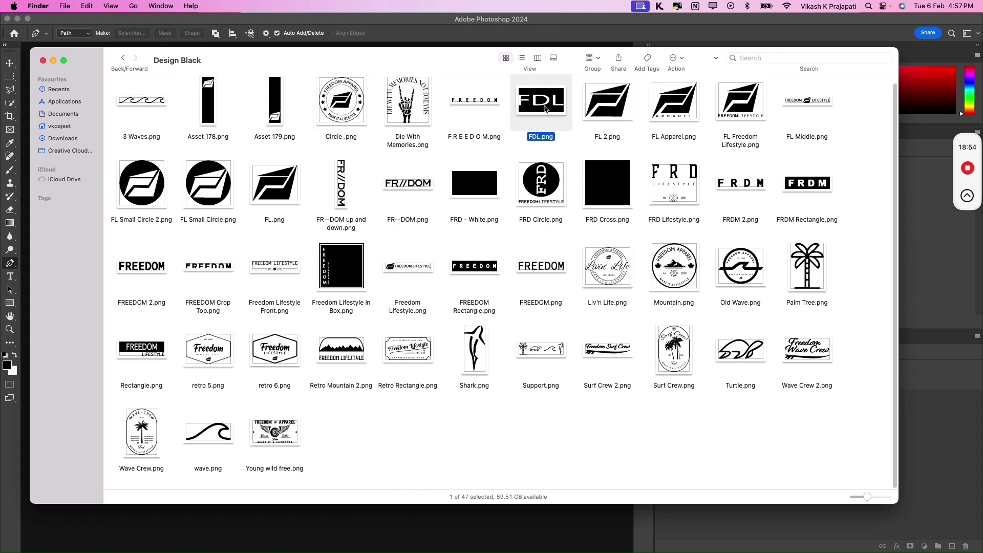
click(278, 117)
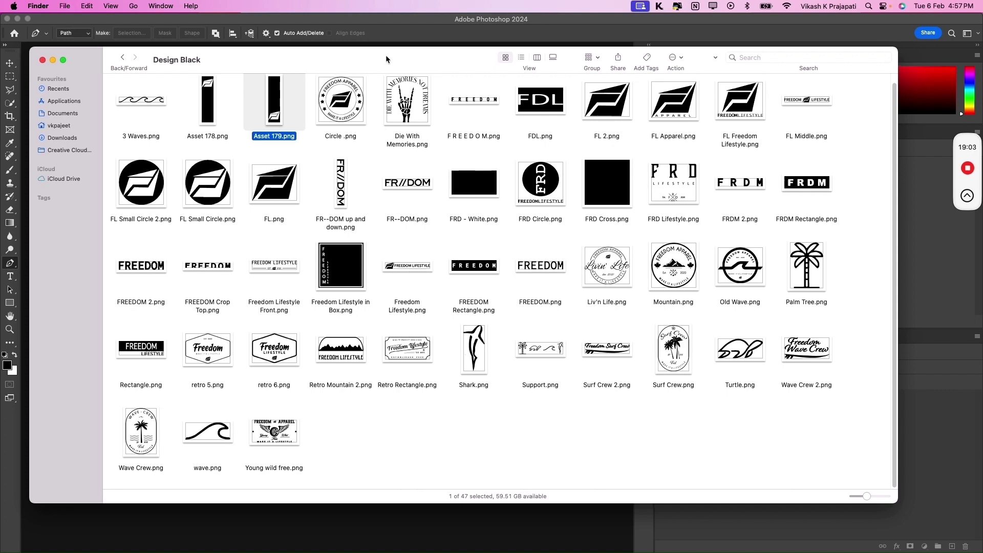
- Return to Tshirt Josh, enter Template, and drag Black TShirt Flat.psd into Photoshop
drag(385, 54, 340, 59)
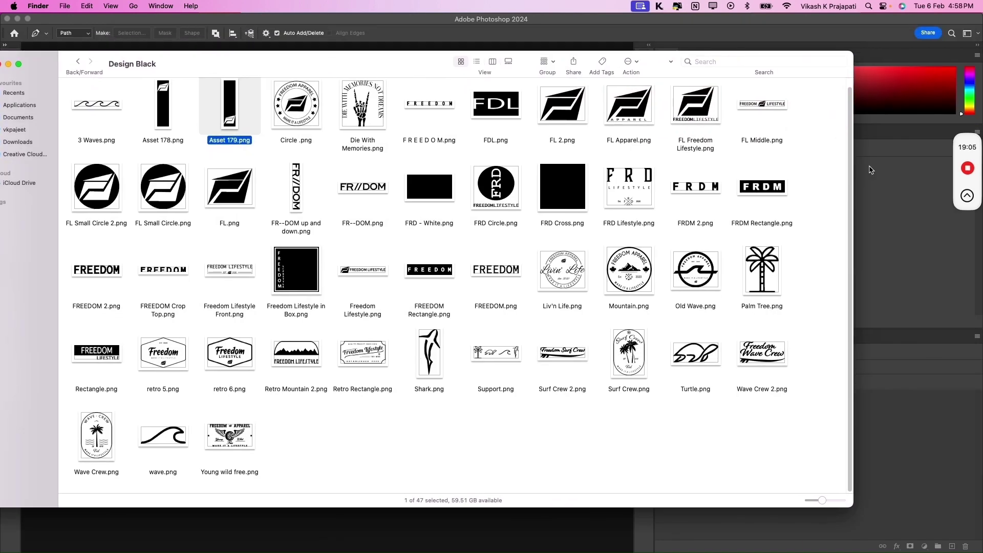
click(875, 193)
key(ctrl+Up)
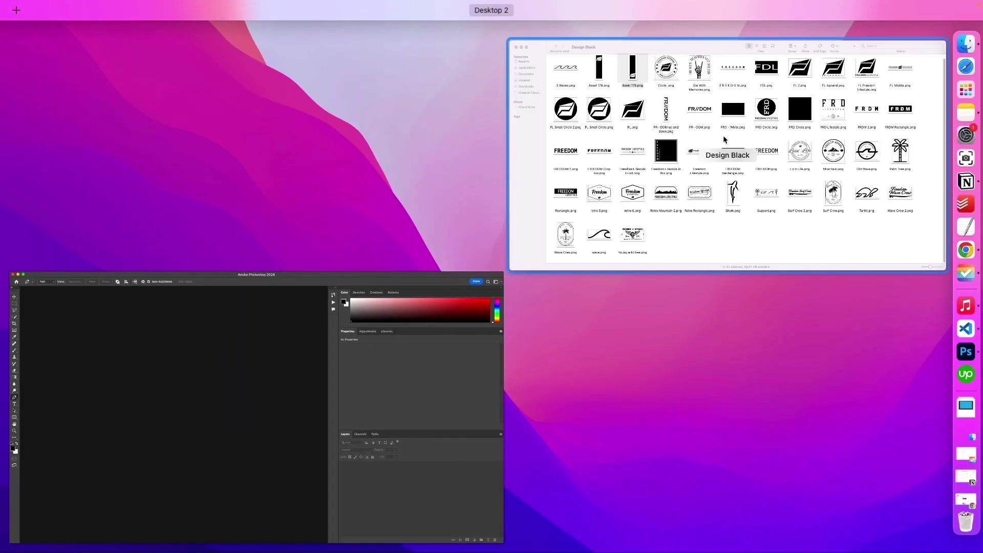
click(742, 120)
click(78, 63)
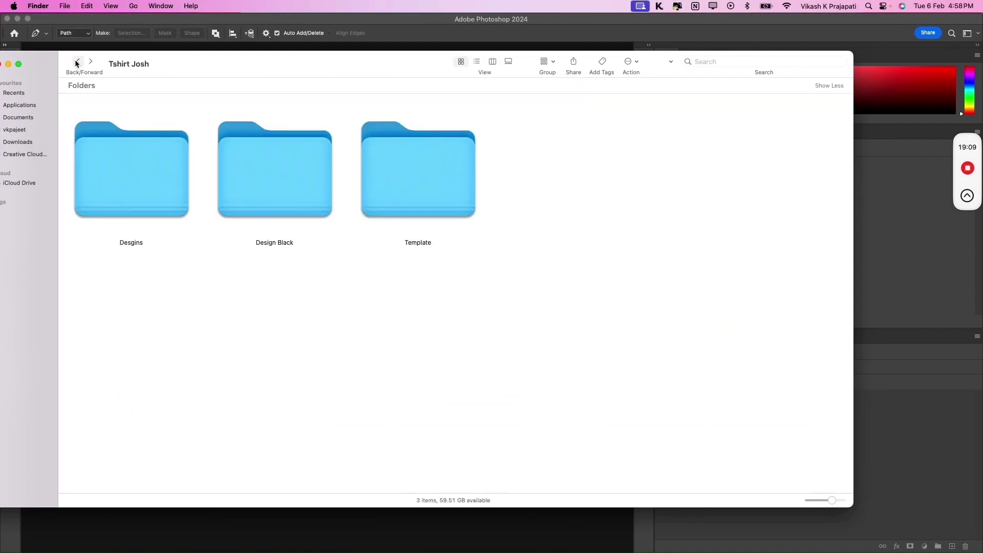
double_click(465, 200)
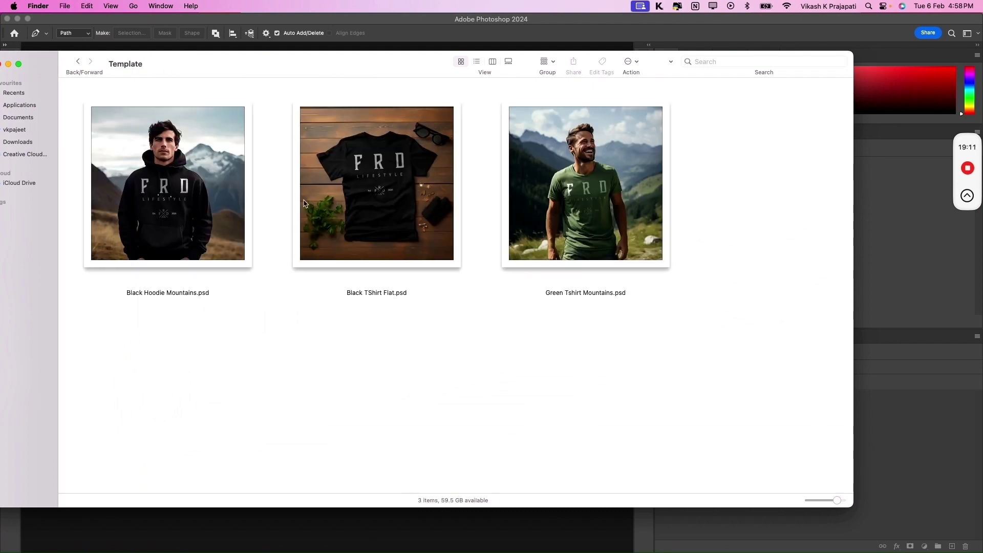
drag(319, 197, 173, 539)
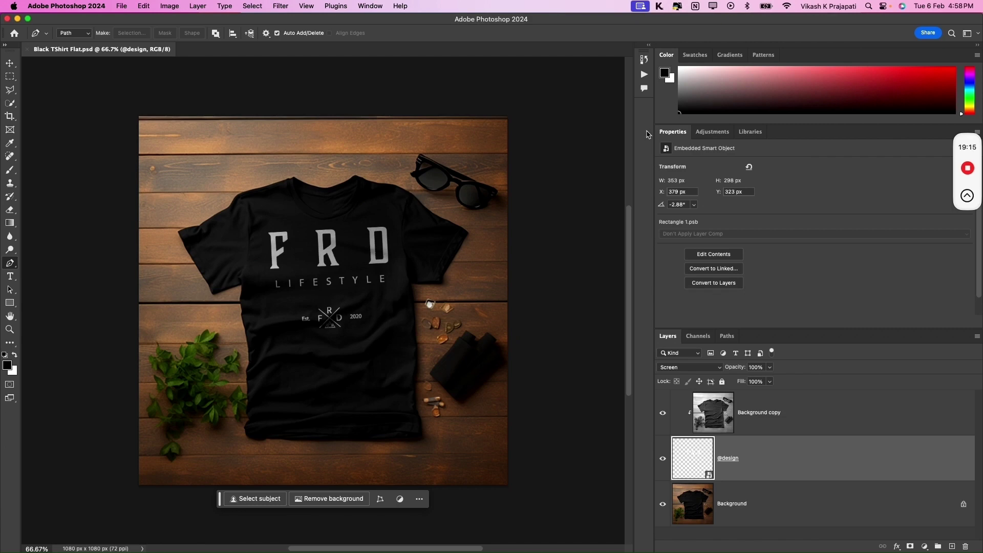
- Narrow the side panels, launch Plugins > Bulk Mockup, and move its panel left of the canvas
drag(652, 132, 862, 116)
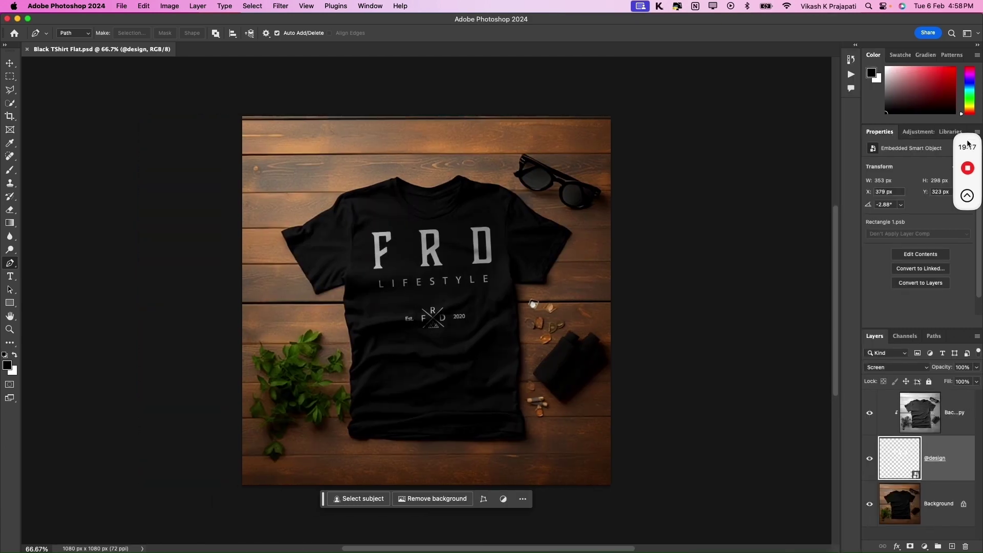
drag(967, 142, 764, 92)
click(335, 6)
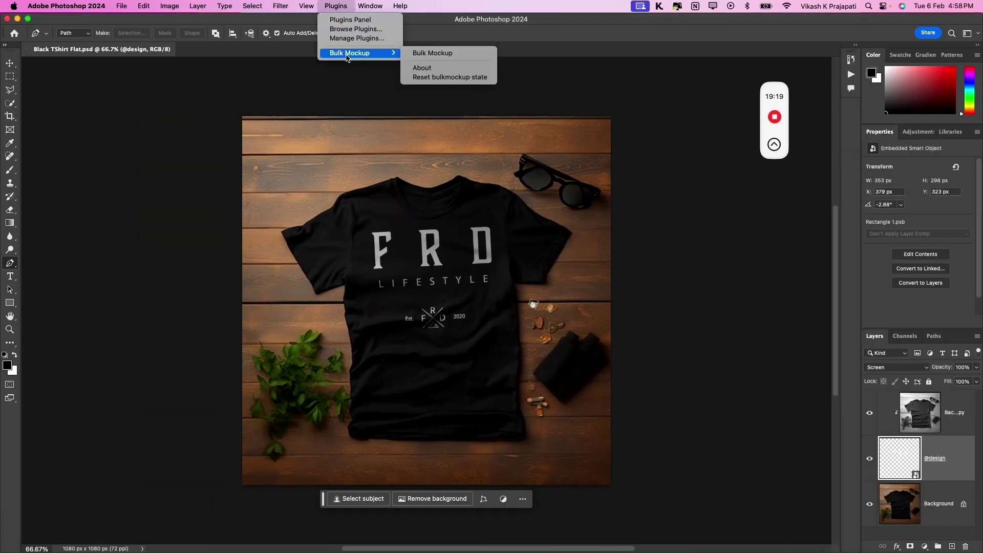
click(426, 53)
drag(752, 108, 112, 90)
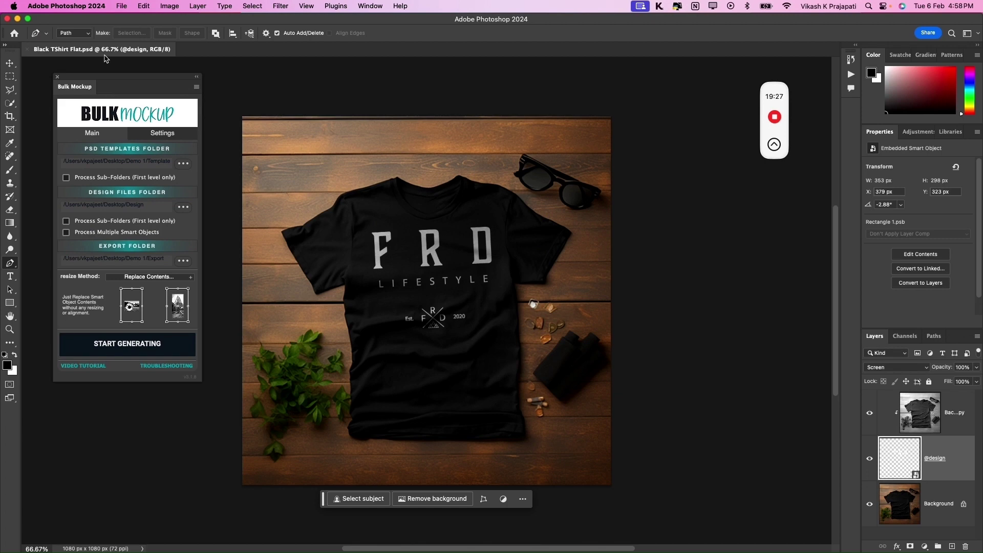
- Try each Bulk Mockup resize method in turn, ending on Do Not Resize
click(129, 278)
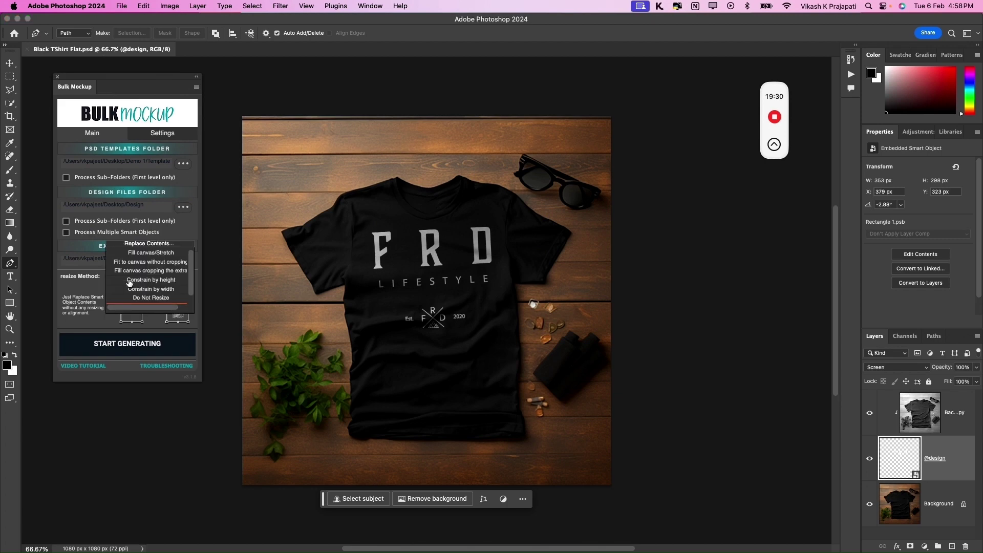
click(156, 253)
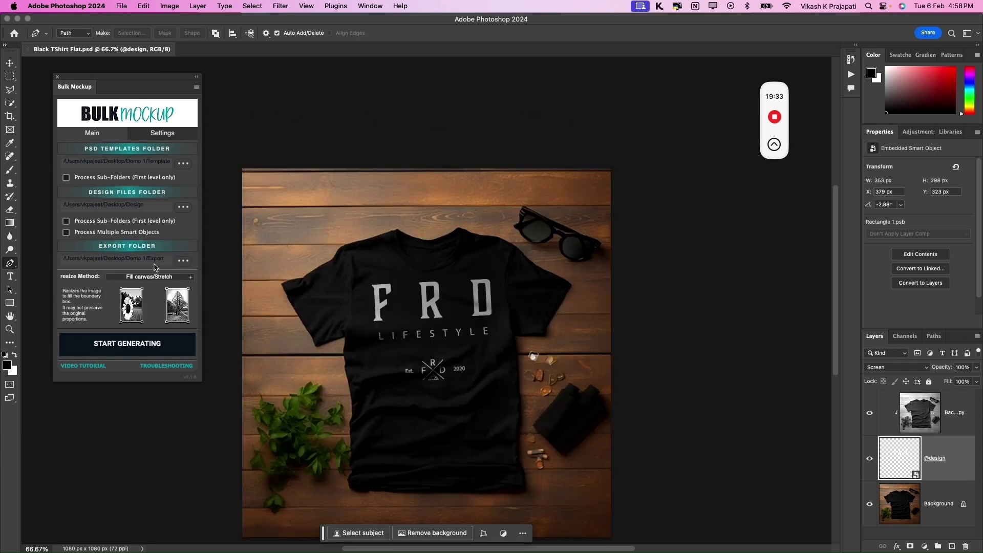
click(154, 282)
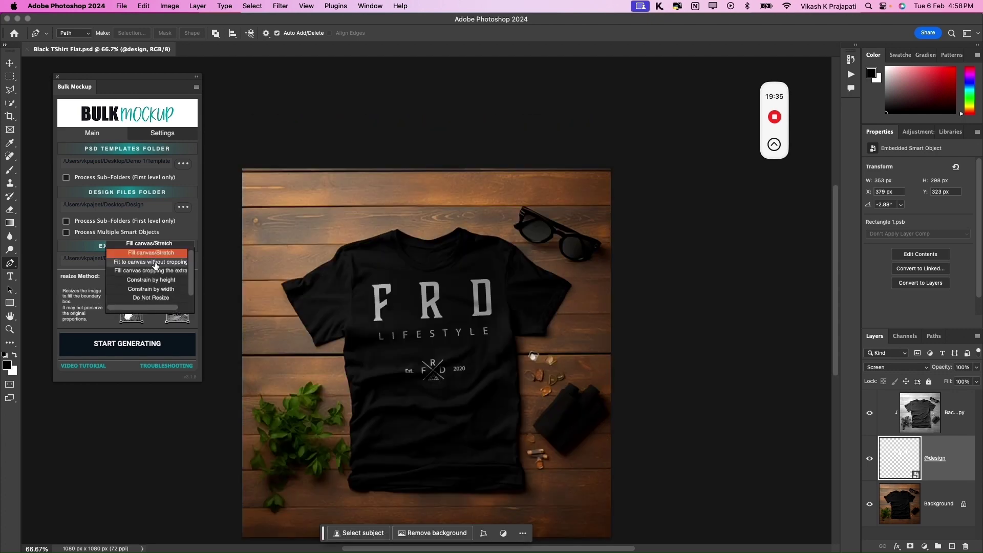
click(150, 261)
click(151, 282)
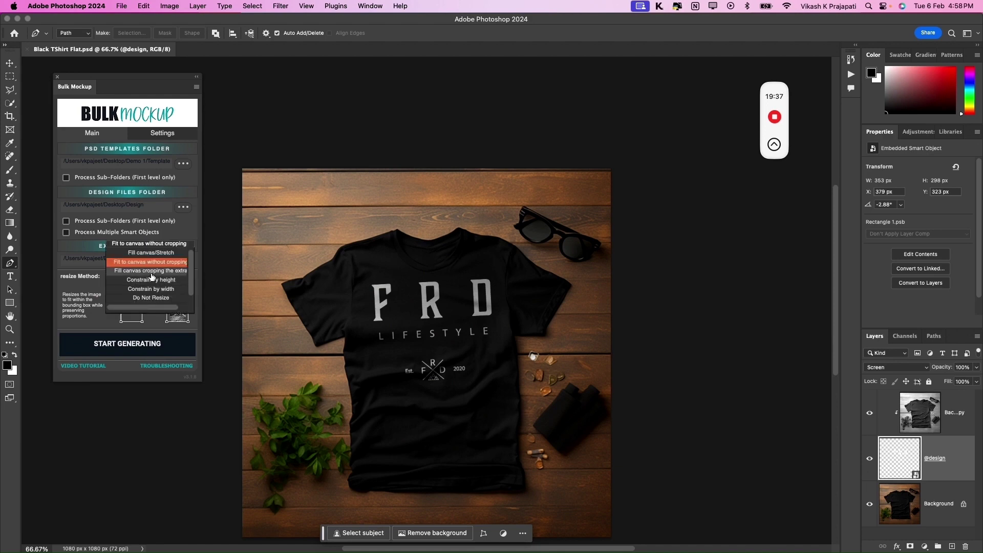
click(151, 270)
click(150, 280)
click(154, 288)
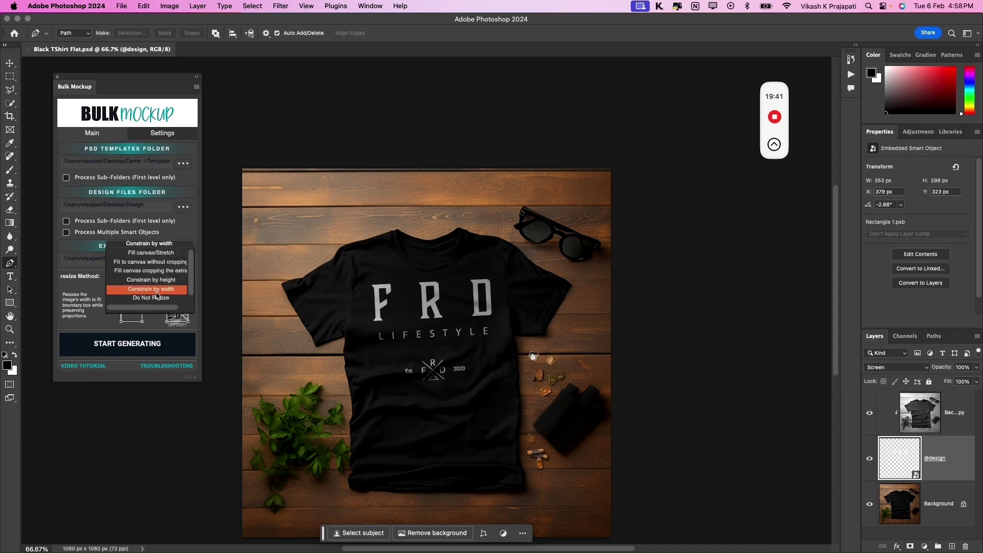
click(157, 299)
scroll(274, 303, down, 2)
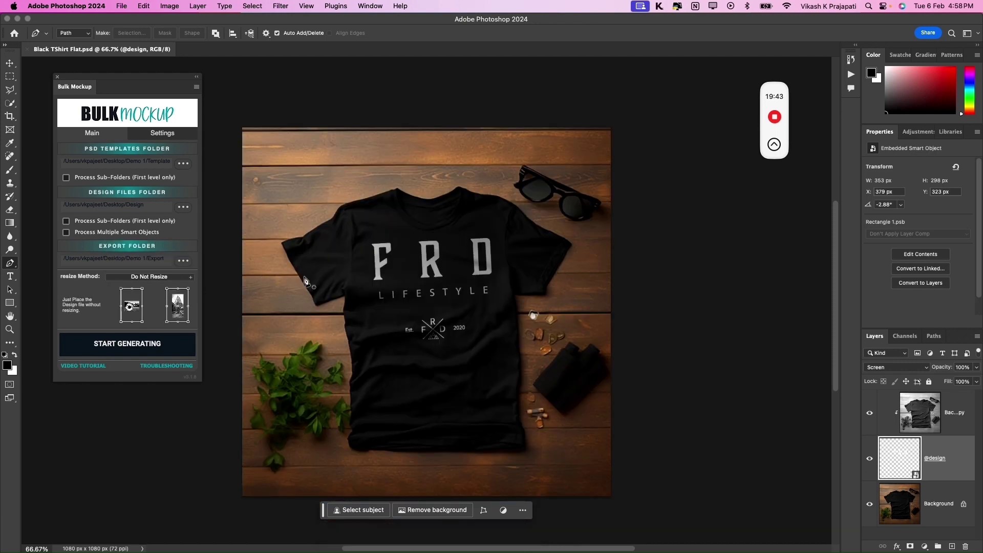
scroll(161, 327, up, 2)
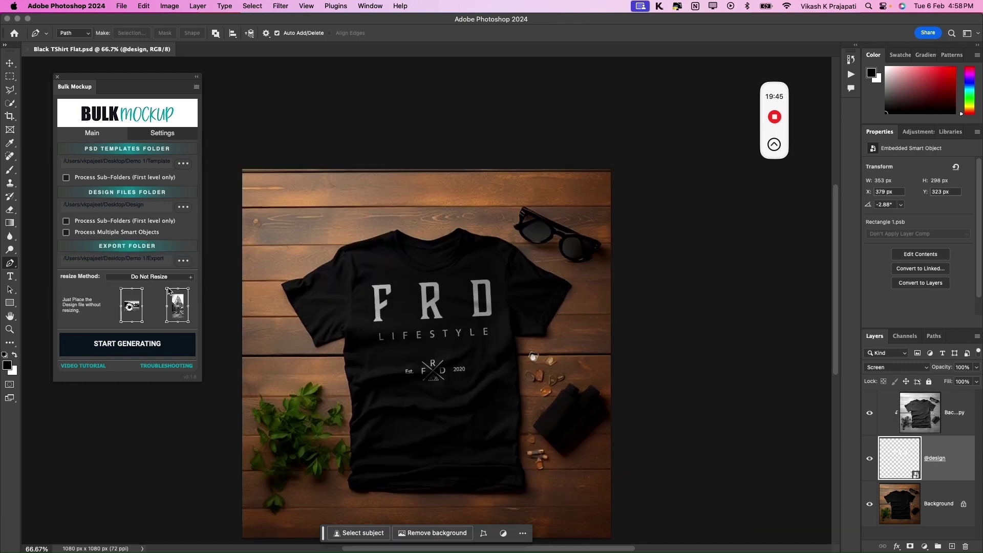
- Compare the resize options a second time and settle on Do Not Resize
click(167, 278)
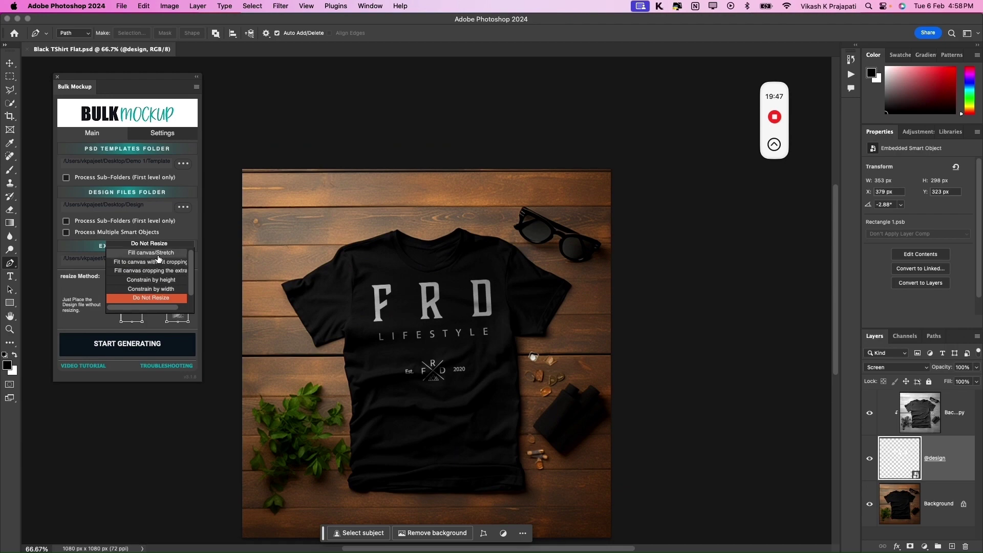
click(155, 261)
click(151, 275)
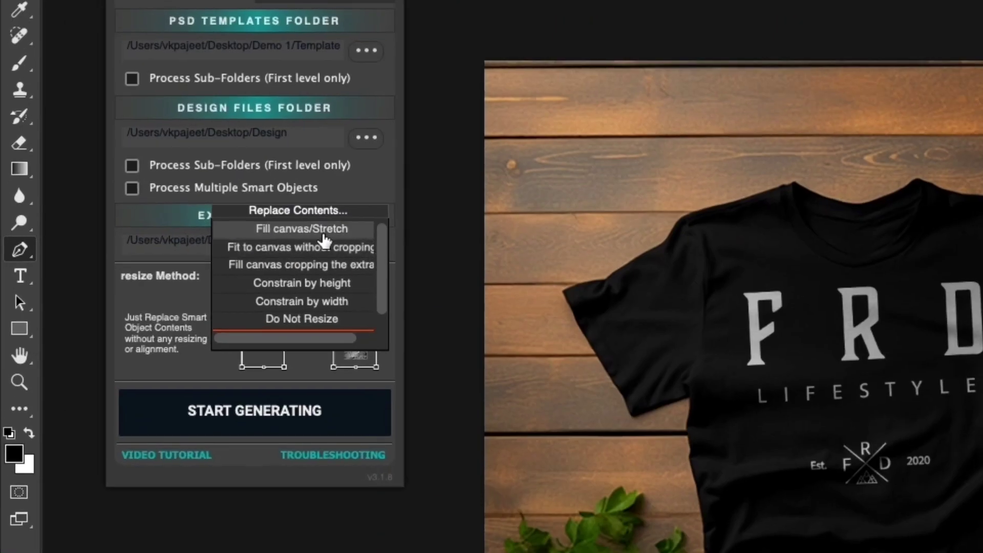
click(157, 254)
click(311, 278)
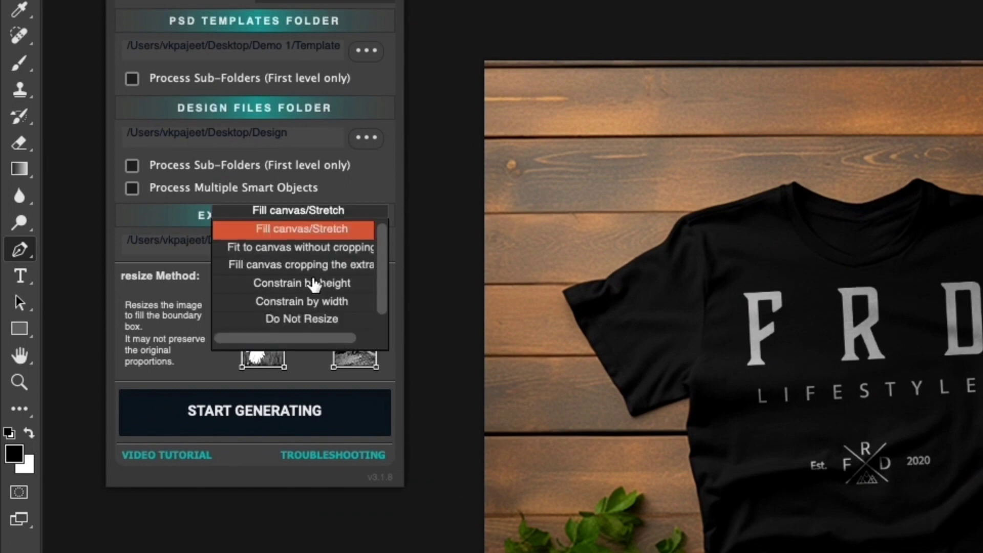
click(301, 247)
click(308, 280)
click(301, 264)
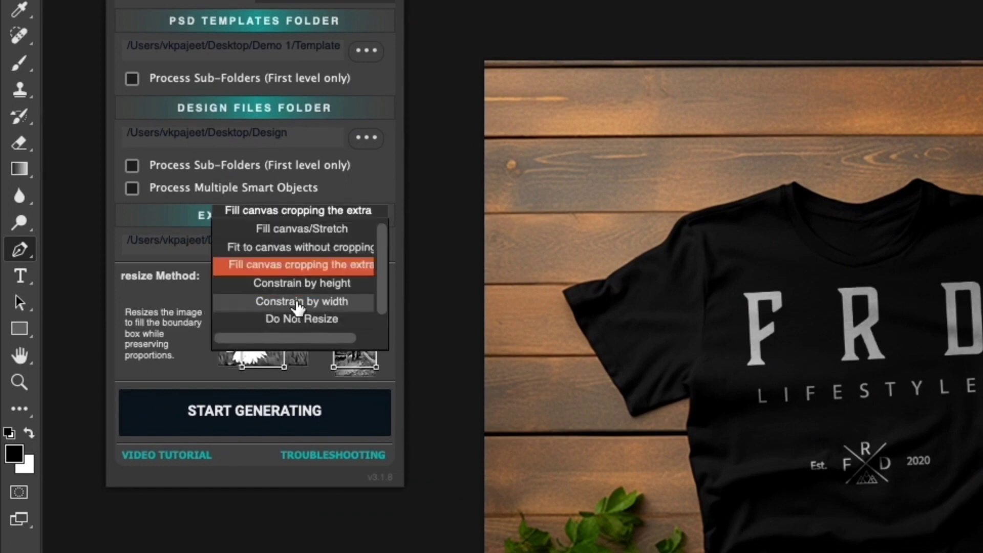
click(296, 284)
click(309, 301)
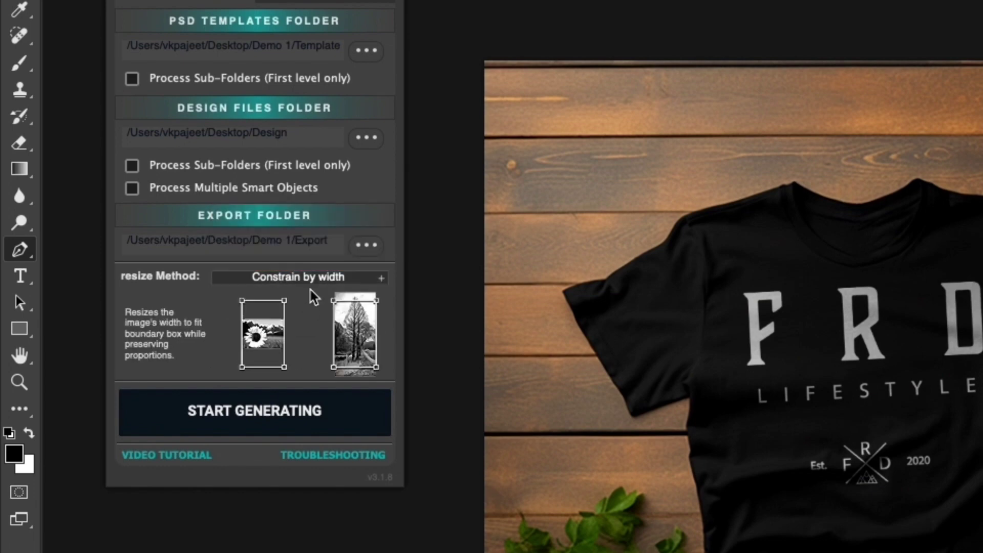
click(313, 283)
click(311, 317)
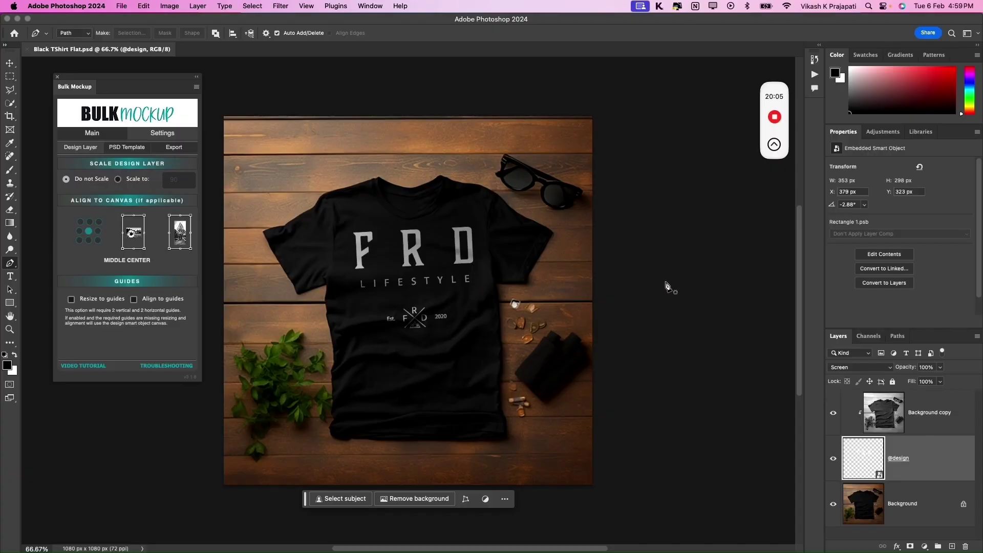
double_click(880, 475)
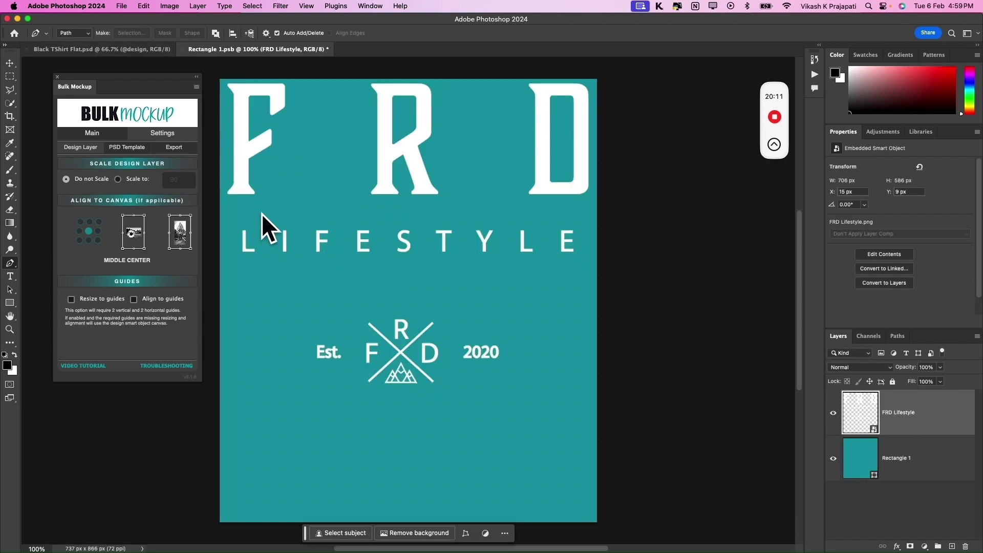
- Place Palm Tree.png from Finder onto the design canvas and enlarge it to the top
key(ctrl+super+f)
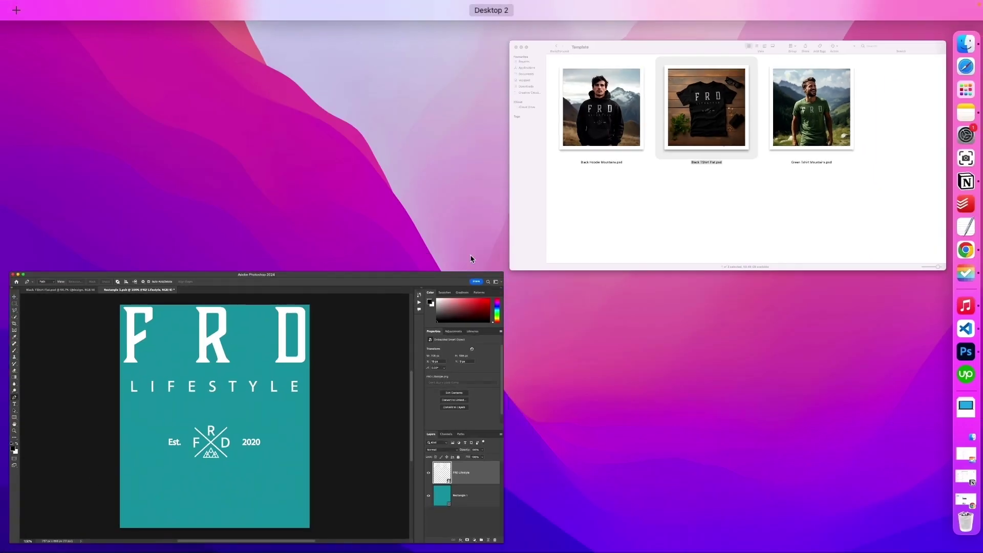
click(595, 193)
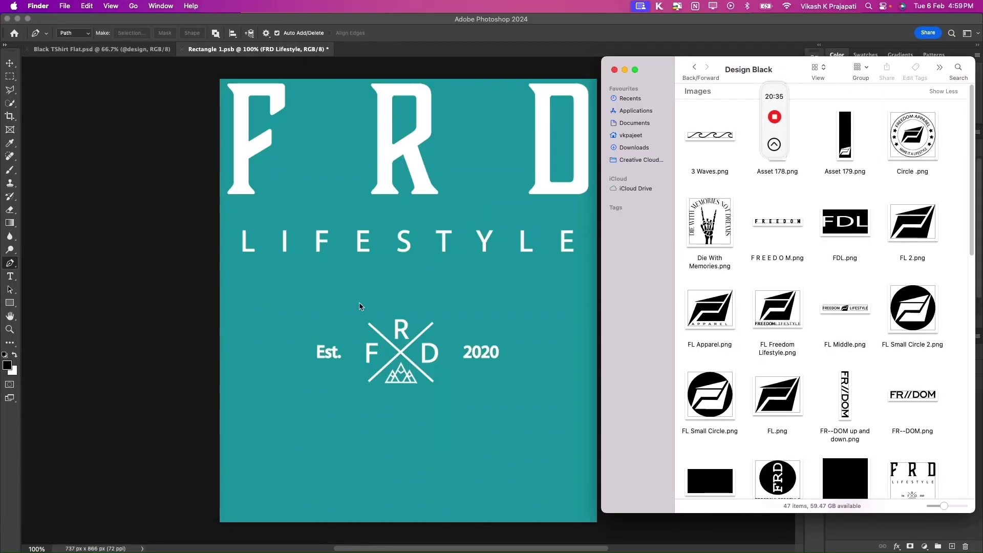
key(w)
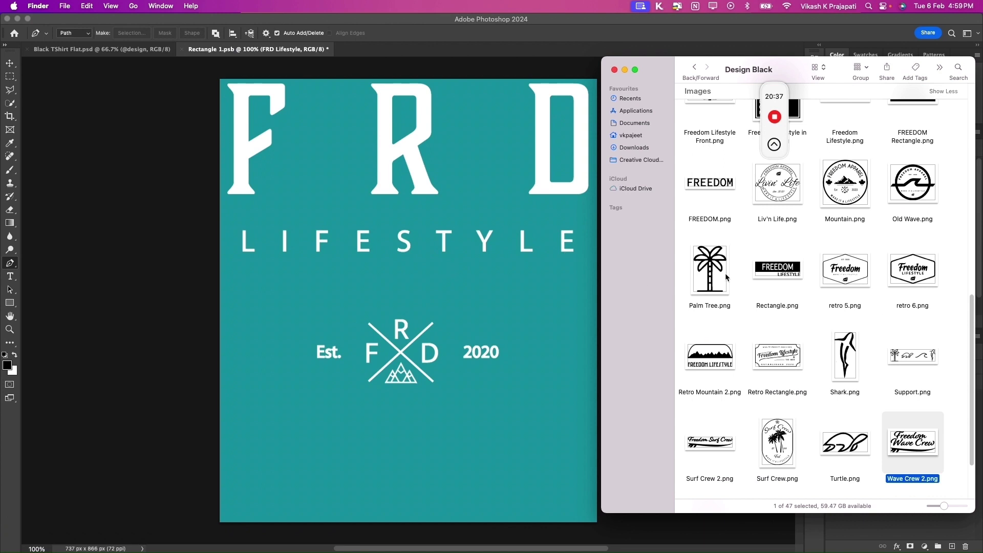
click(725, 273)
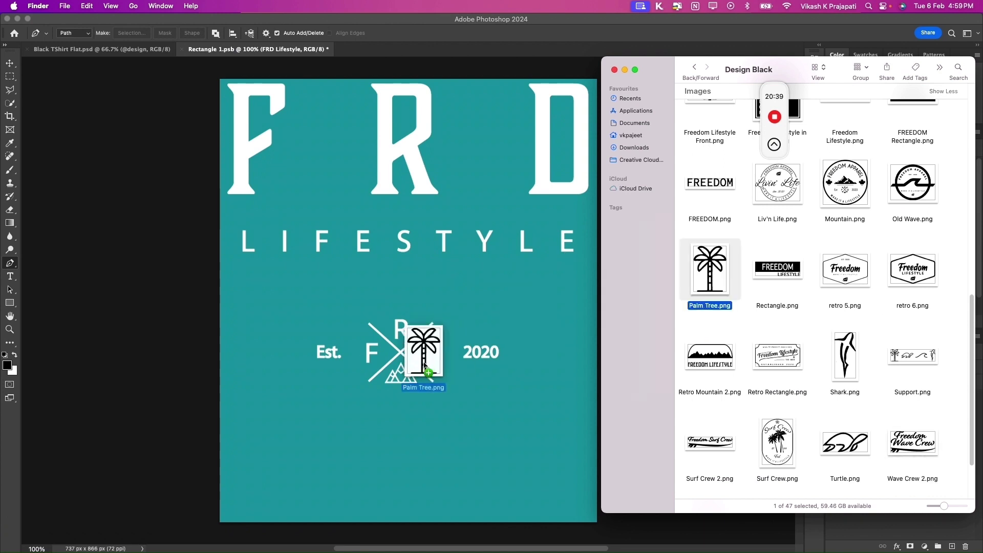
mouse_move(712, 286)
mouse_down()
mouse_move(417, 353)
mouse_move(443, 522)
mouse_up()
drag(408, 278, 407, 81)
key(Return)
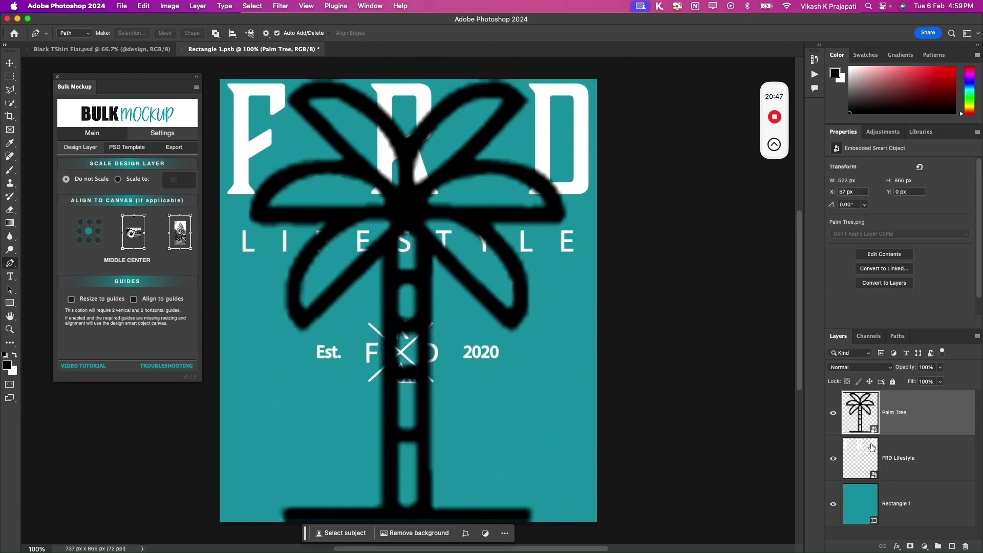
- Hide the palm tree, then place, enlarge and move the Rectangle design to the canvas top
click(833, 413)
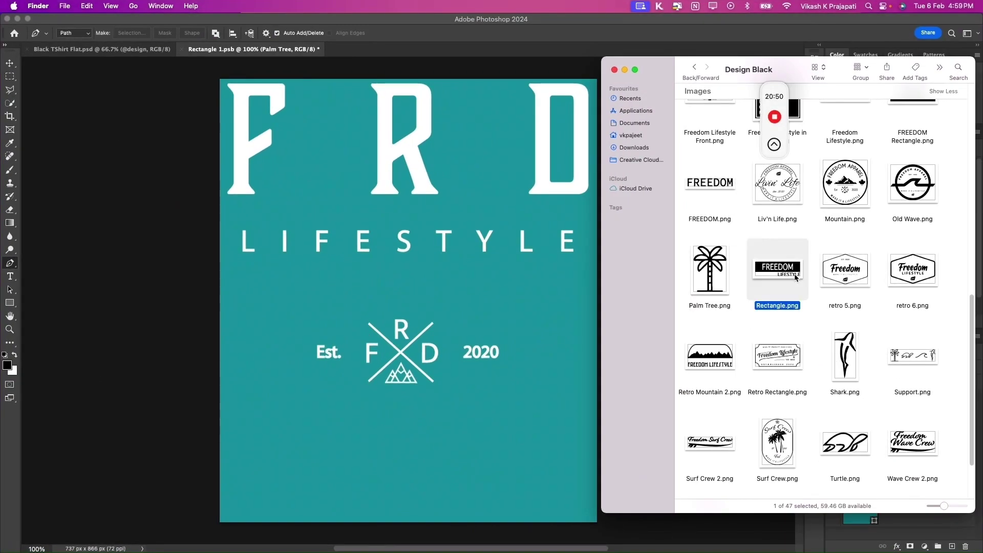
drag(777, 269, 430, 349)
drag(412, 261, 413, 215)
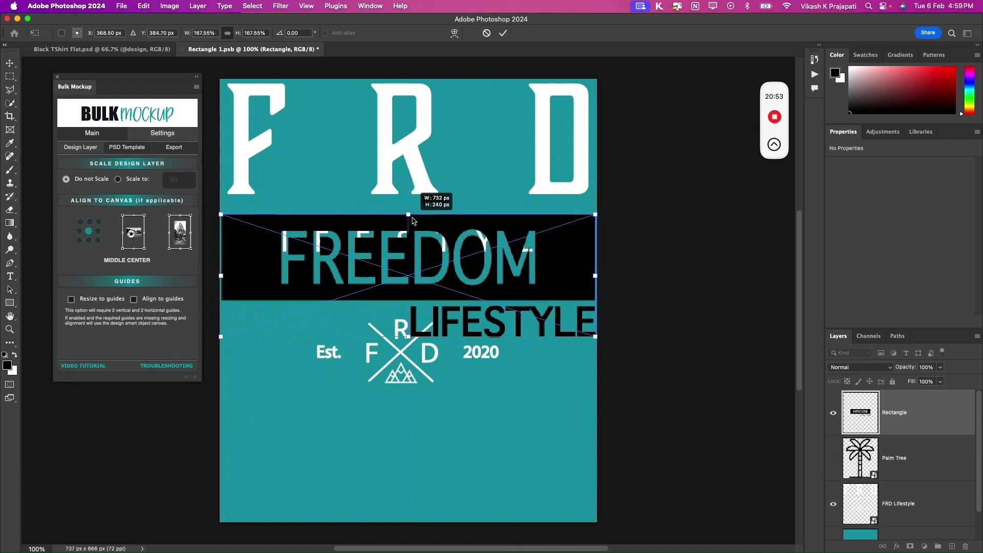
key(Return)
drag(424, 250, 426, 133)
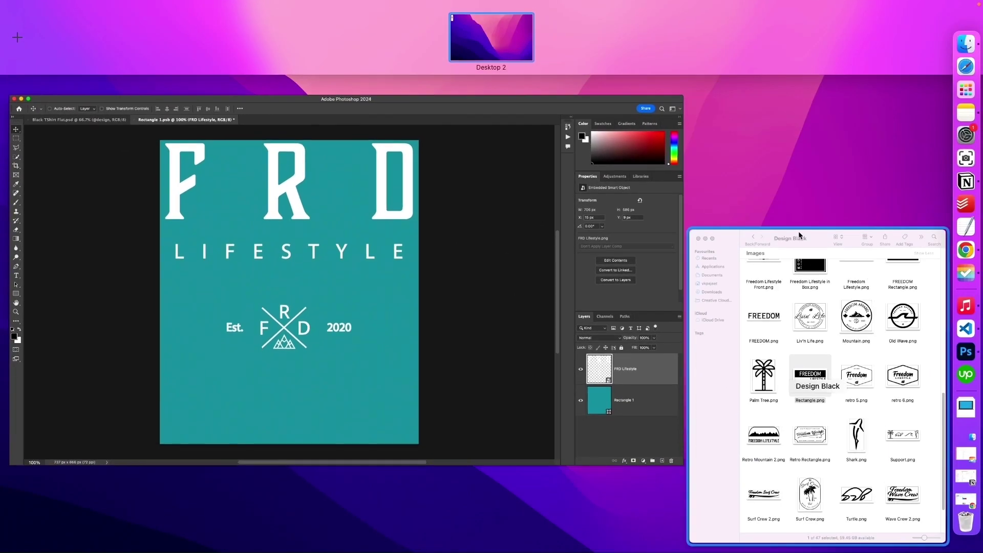
- Reposition and widen the Design Black window, then start transforming the FRD Lifestyle logo
drag(768, 42, 768, 161)
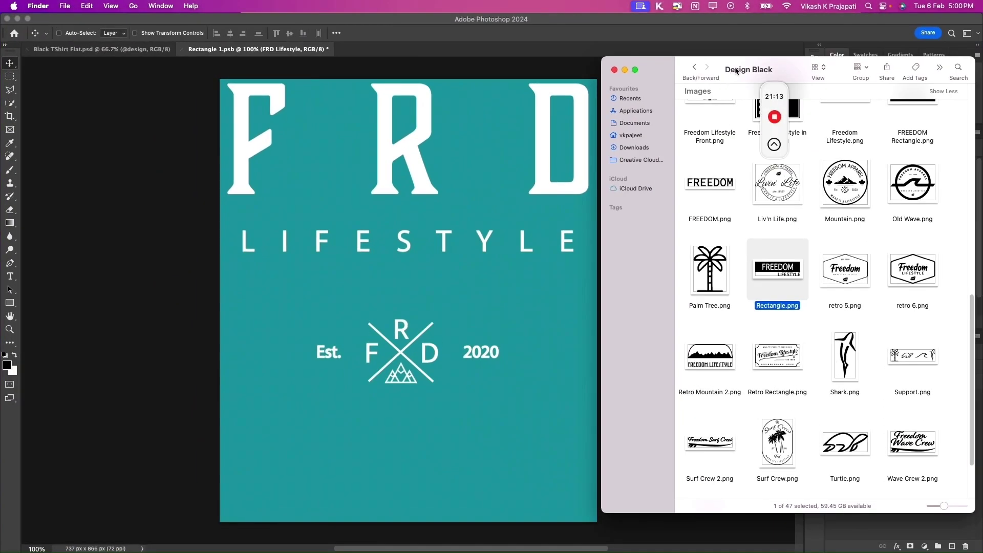
drag(736, 71, 288, 79)
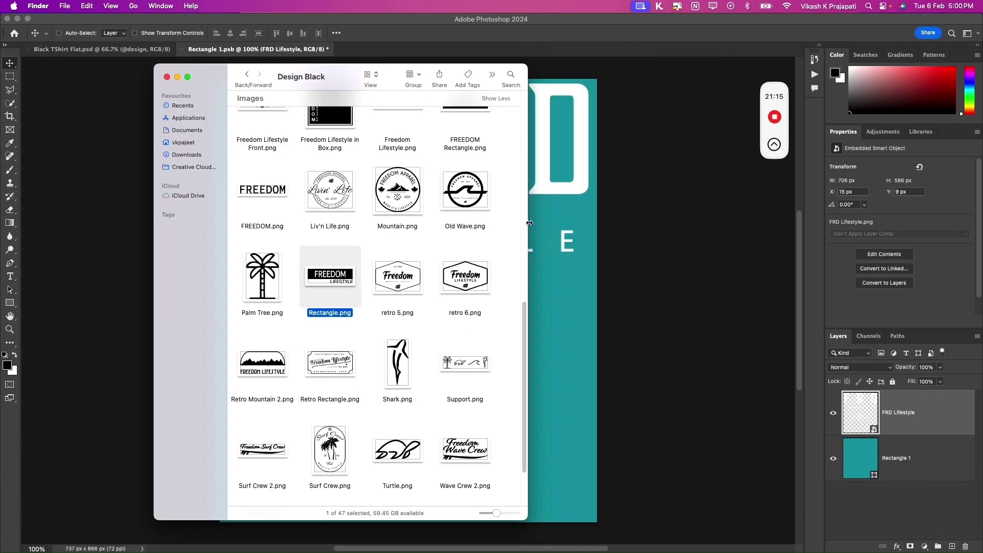
drag(530, 222, 924, 315)
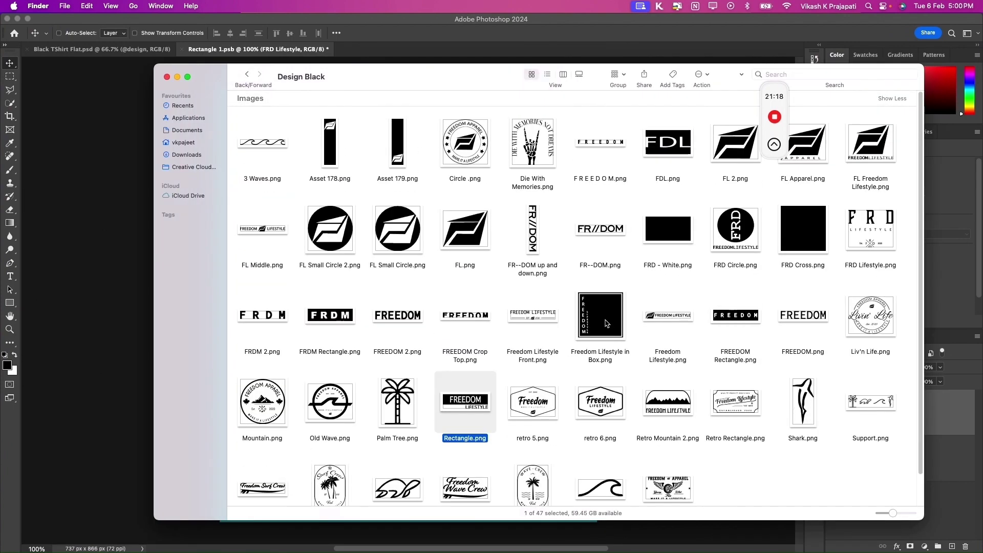
click(115, 268)
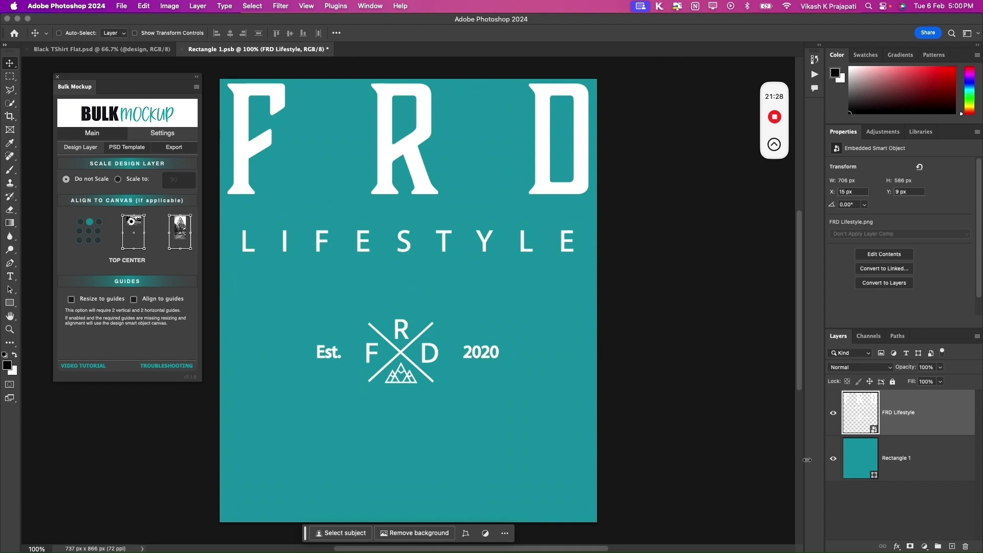
key(ctrl+t)
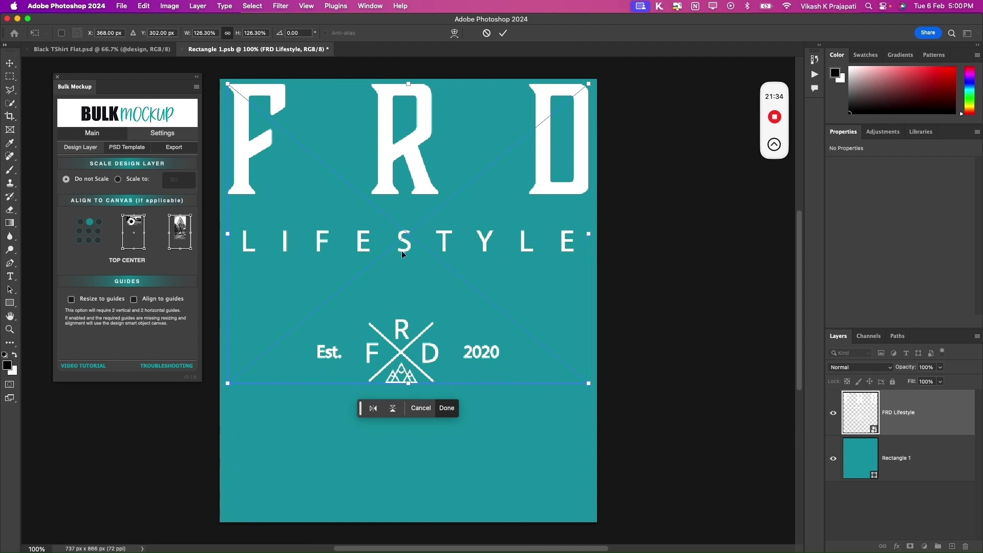
- Switch between the mockup and Rectangle 1 tabs and bring the Design Black folder forward
click(123, 50)
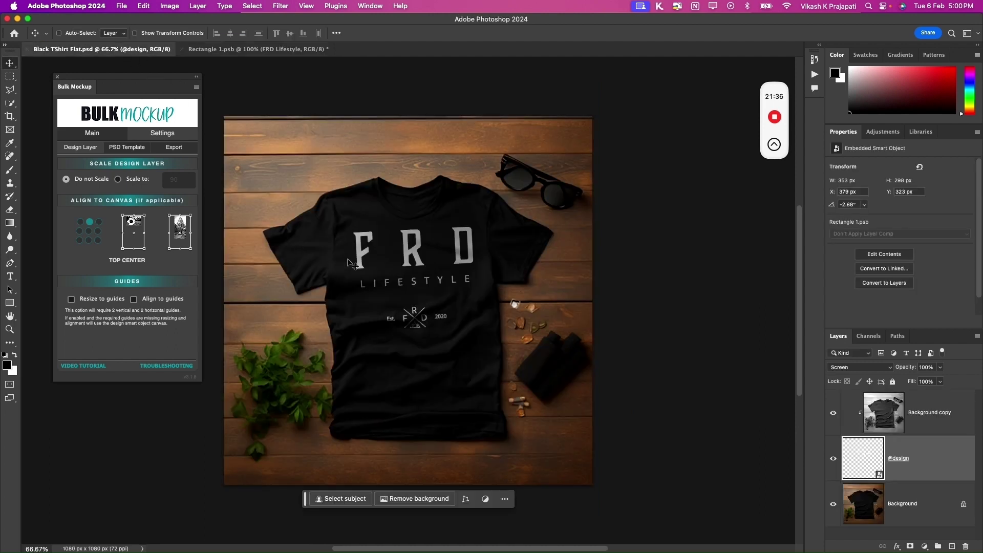
click(271, 51)
key(ctrl+Up)
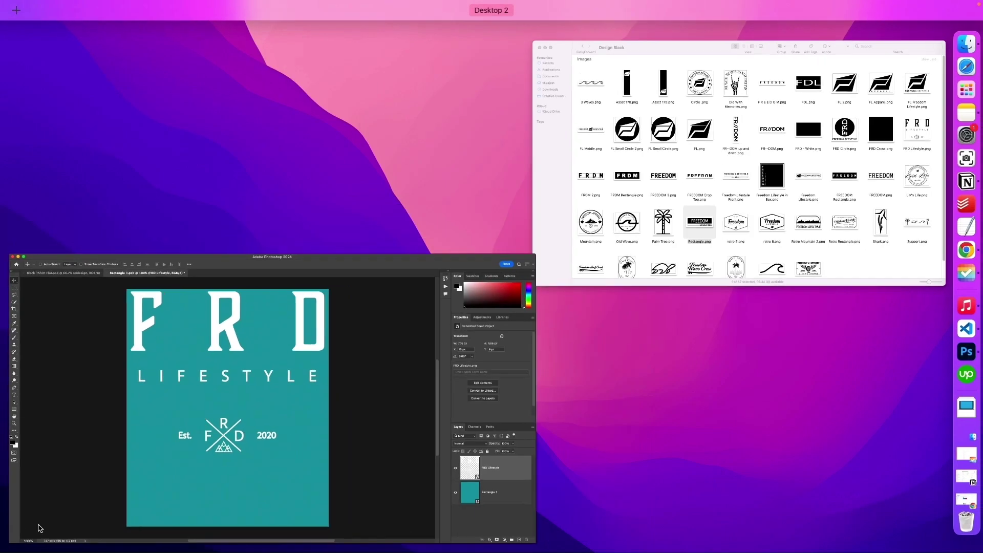
click(850, 219)
scroll(726, 257, down, 2)
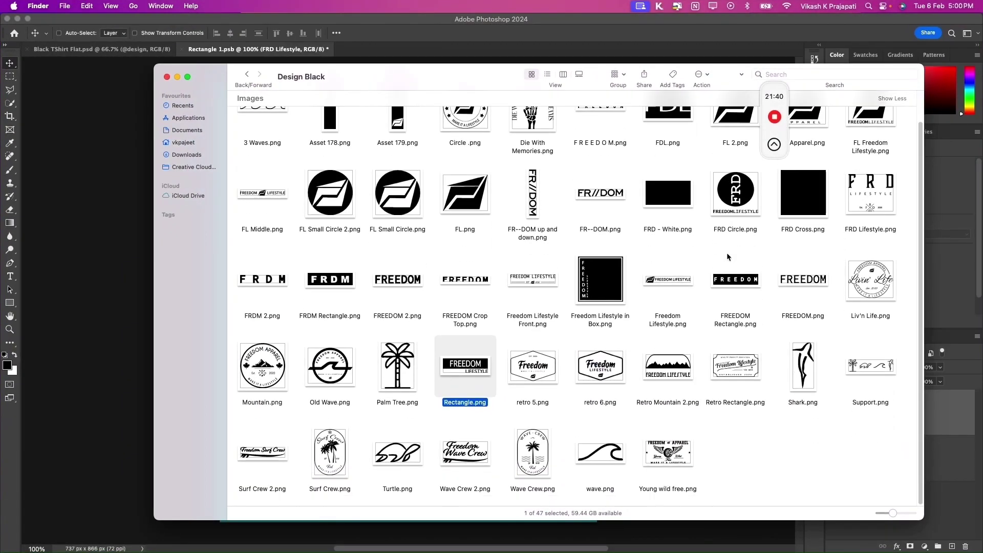
scroll(727, 253, up, 1)
key(ctrl+Up)
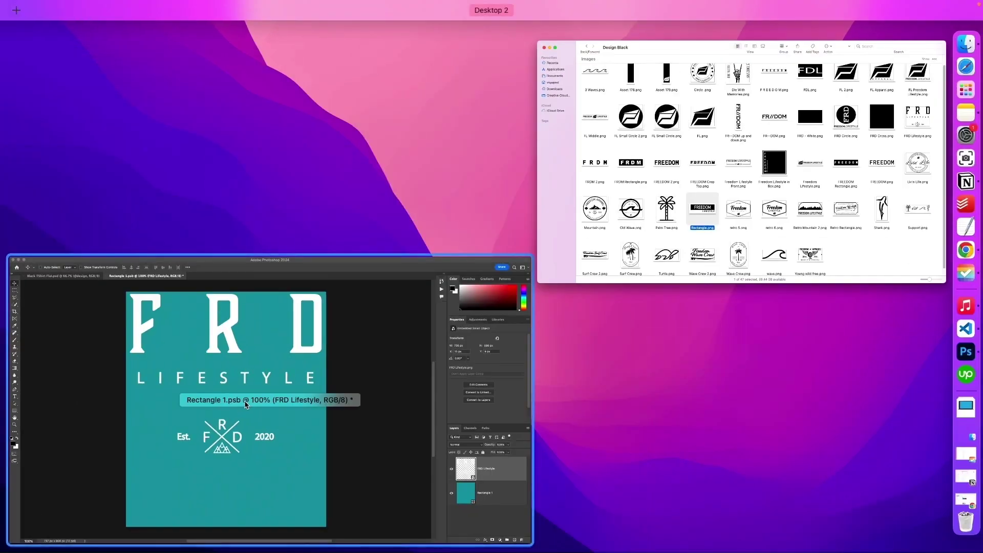
click(246, 404)
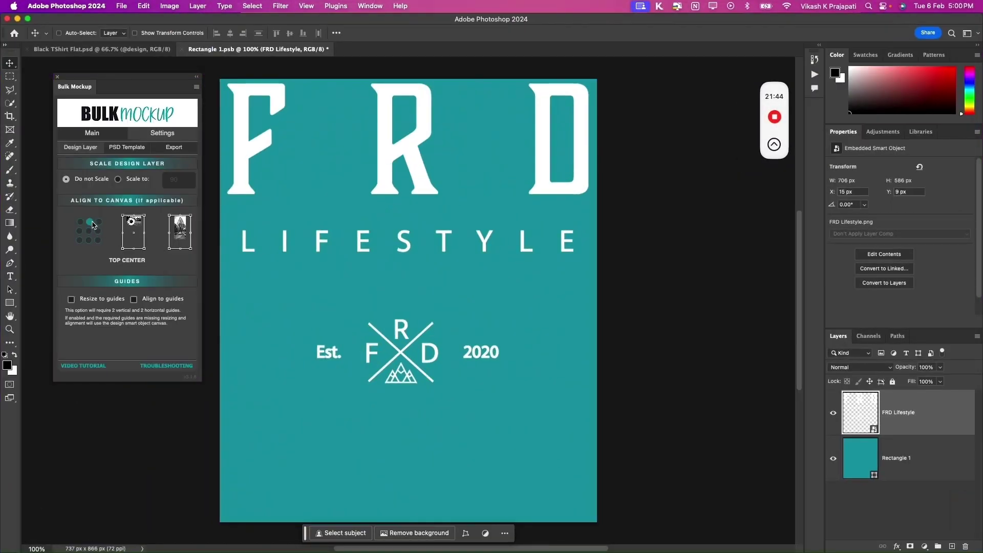
key(ctrl+Up)
click(737, 161)
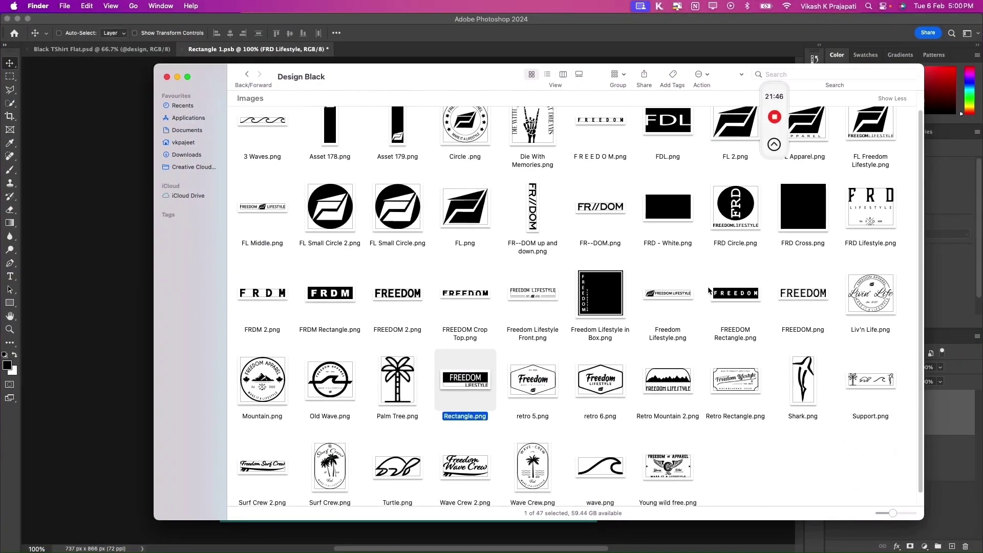
scroll(708, 289, up, 1)
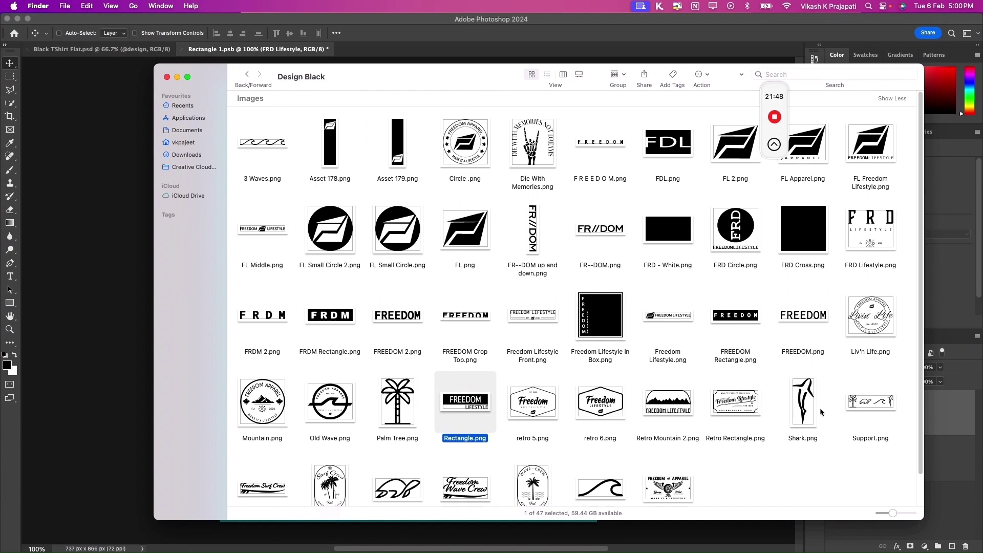
- Browse the Shark, Palm Tree, Asset 179 and Asset 178 designs, then return to Photoshop
click(803, 412)
click(386, 412)
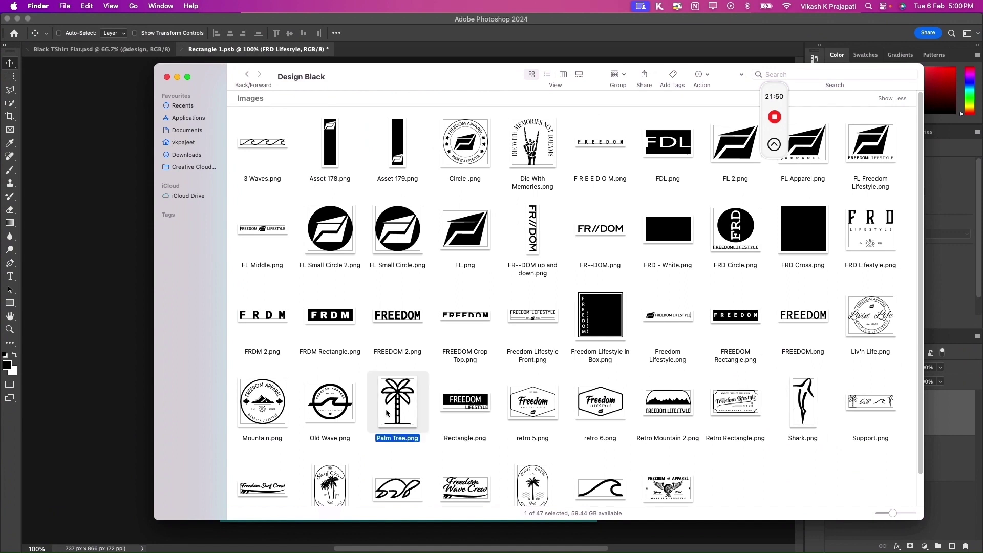
click(402, 160)
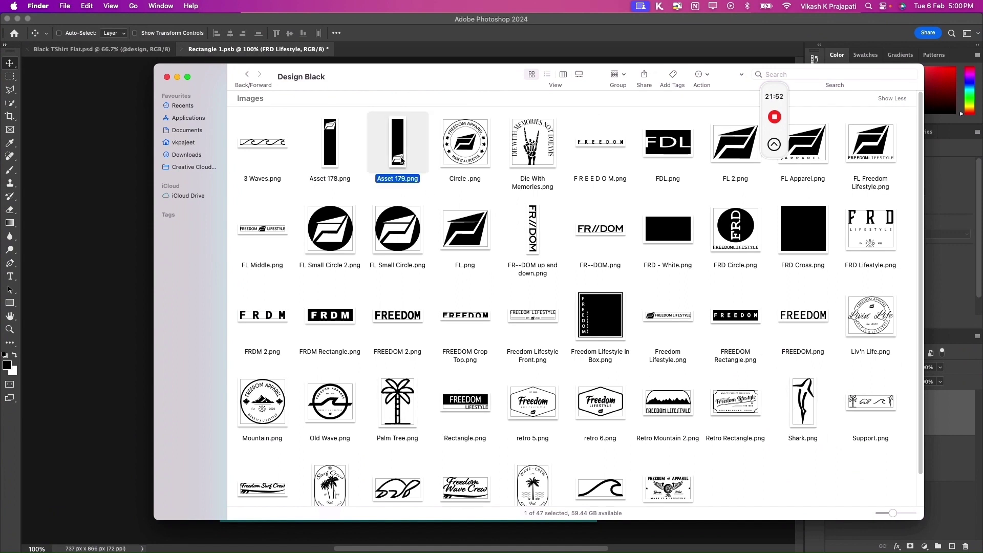
click(334, 158)
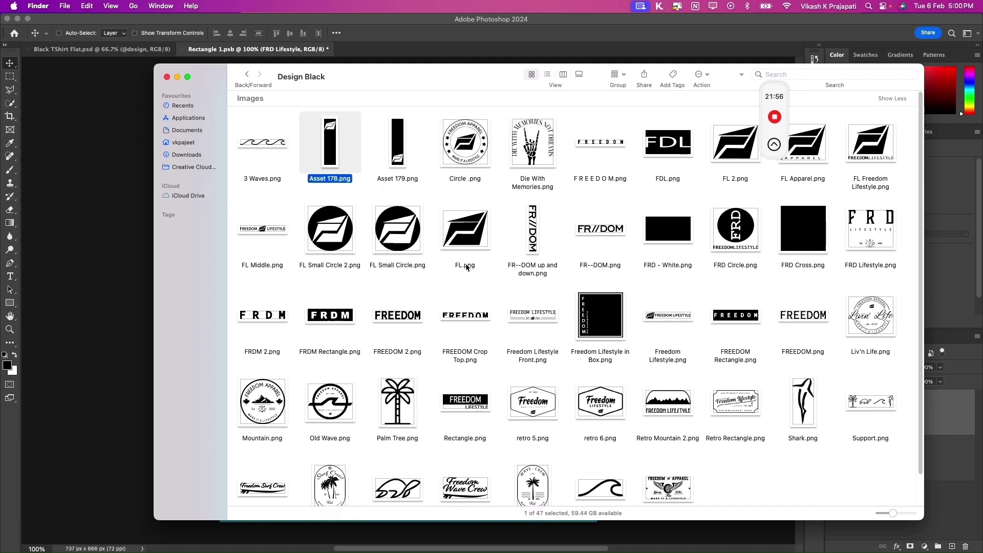
click(137, 396)
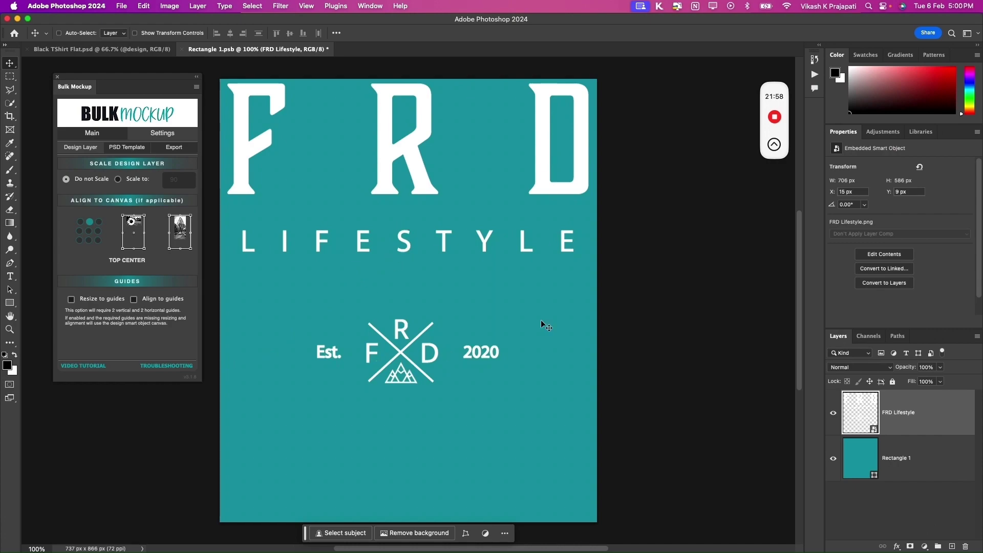
key(ctrl+Up)
- Place FR--DOM up and down.png and stretch it to the full canvas height
click(680, 246)
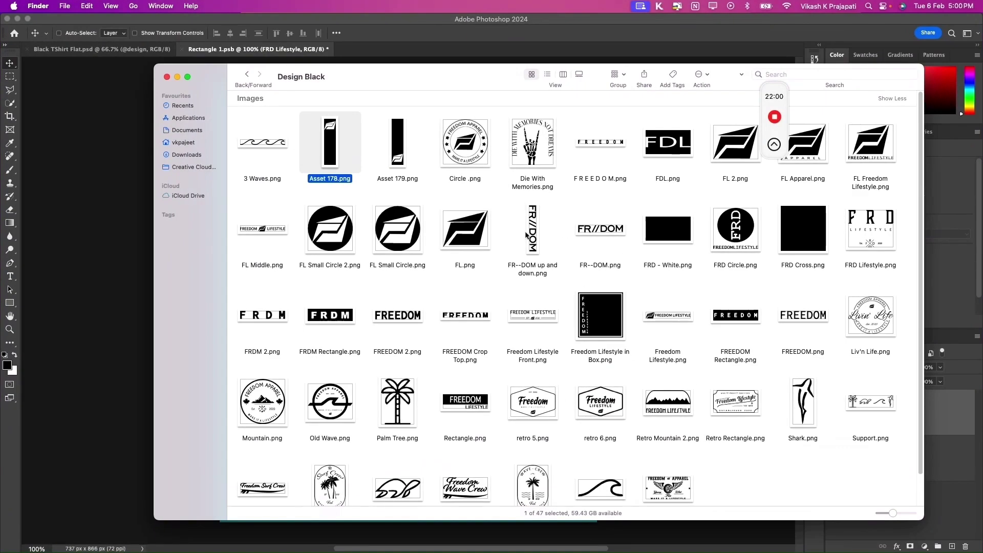
click(530, 234)
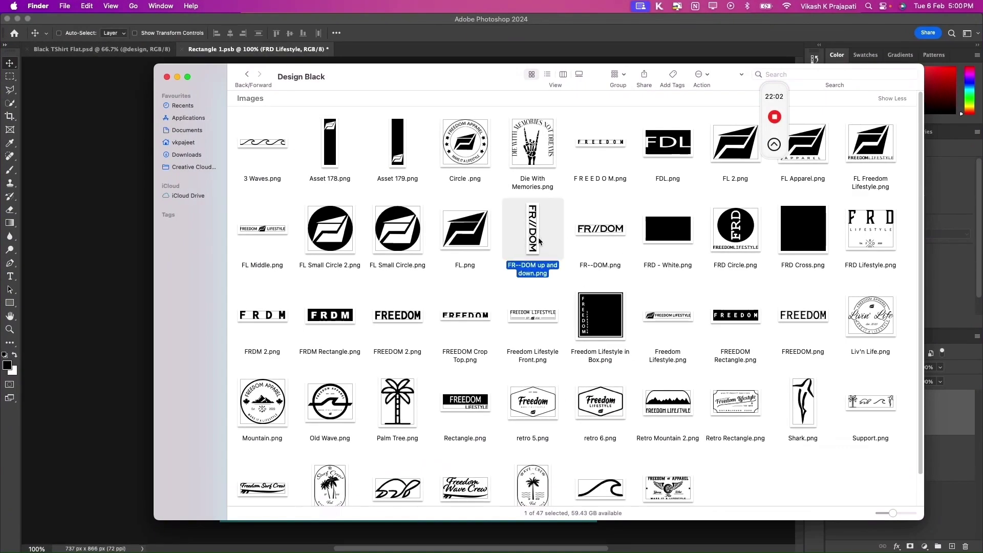
drag(535, 239, 77, 407)
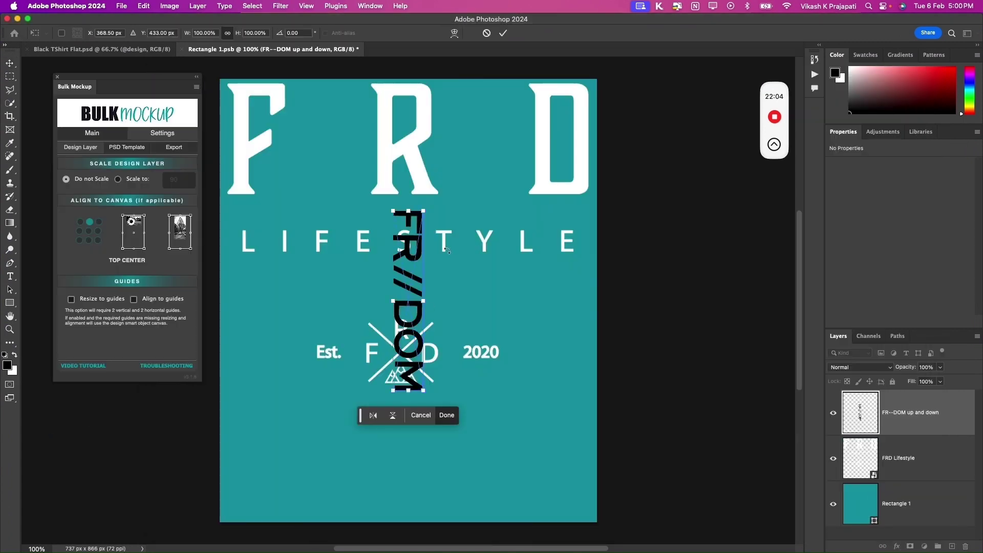
drag(407, 212, 402, 92)
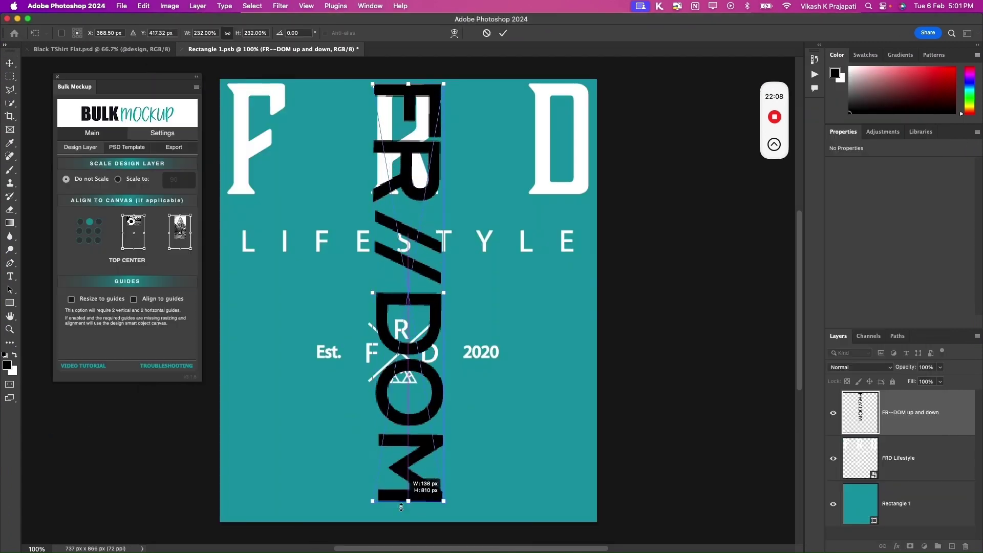
drag(408, 392, 408, 525)
key(Return)
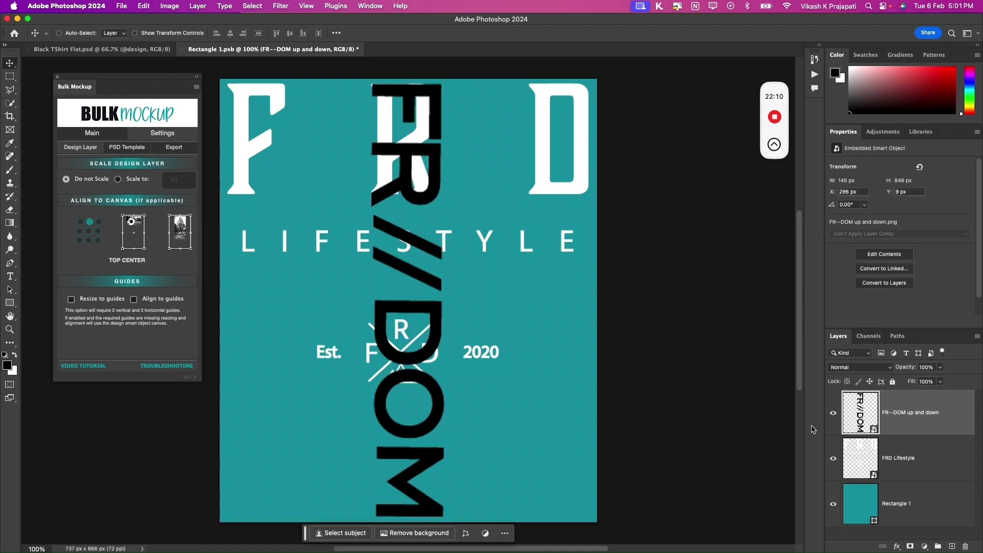
- Hide FRD Lifestyle, move FR//DOM to the left edge, save, and view the mockup
click(833, 457)
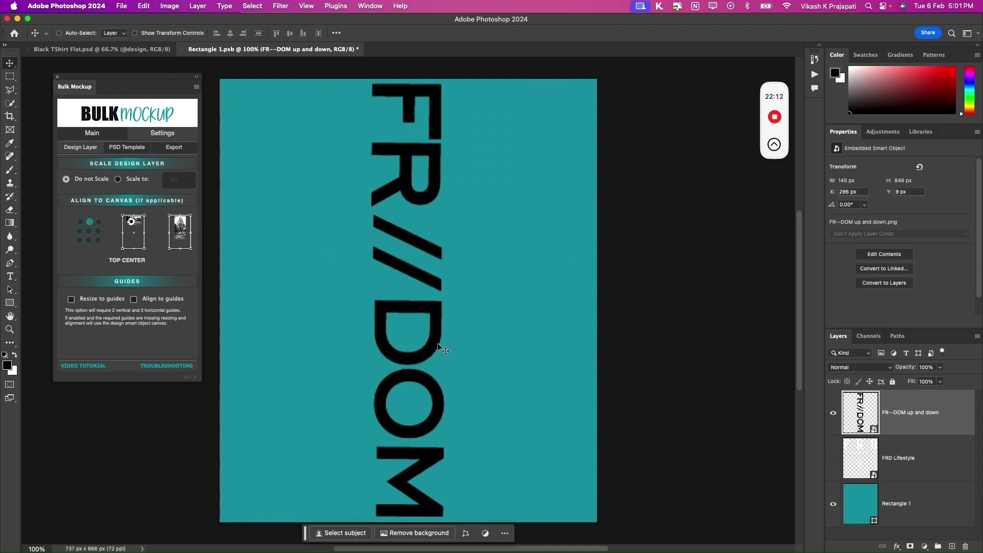
drag(427, 345, 295, 347)
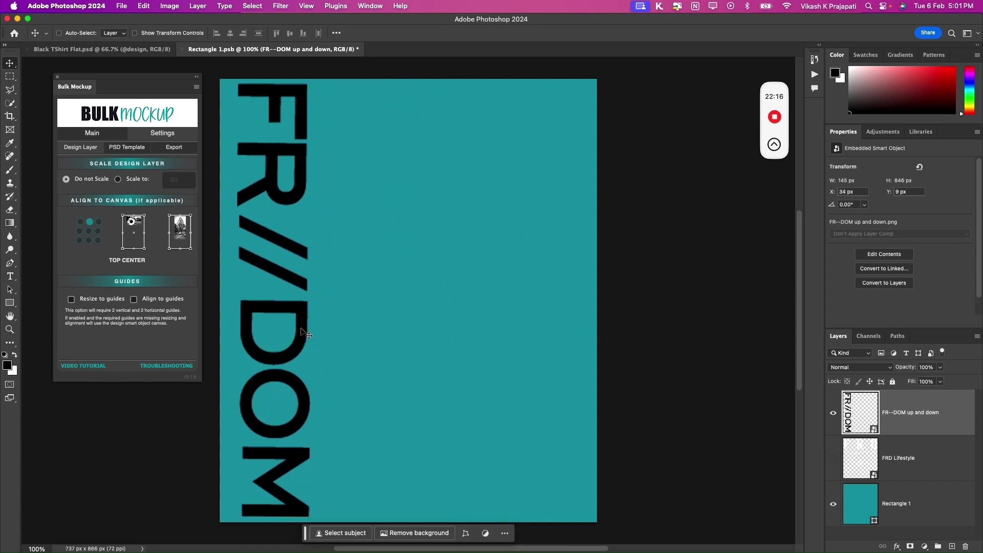
key(super+s)
key(ctrl+Tab)
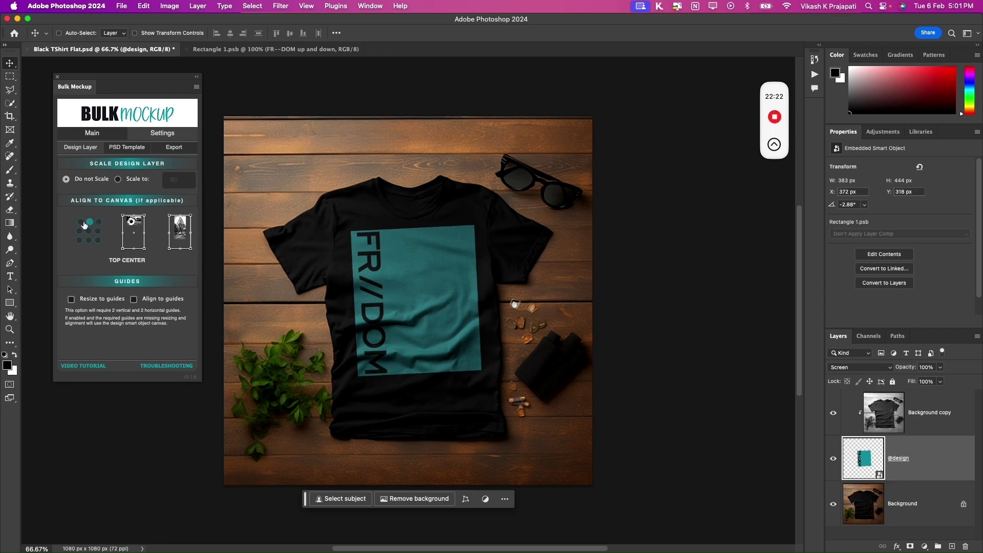
click(82, 223)
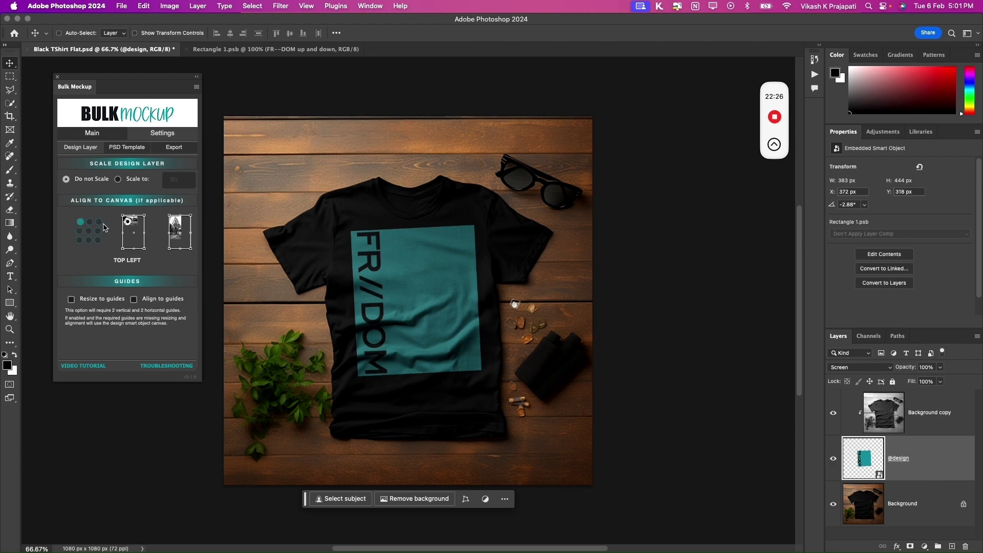
click(99, 223)
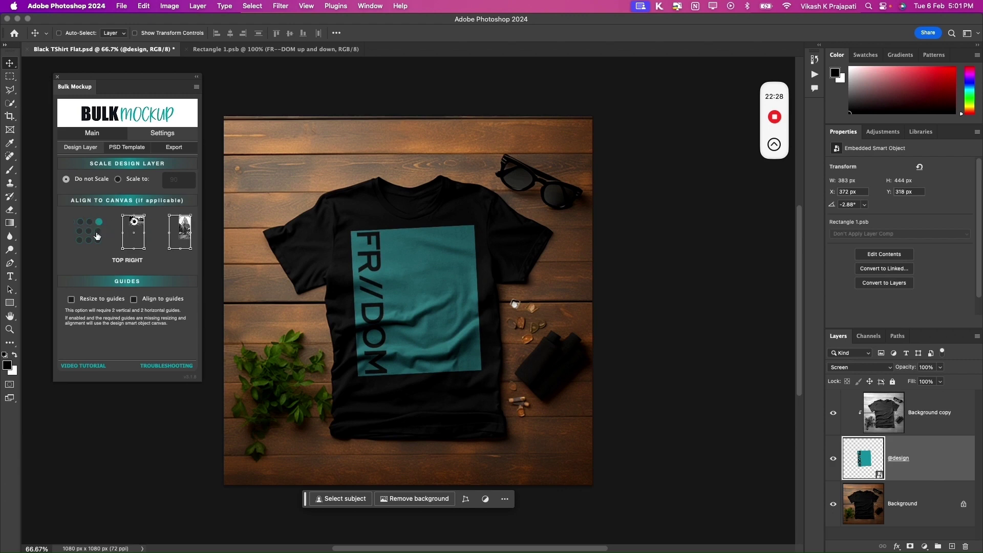
click(90, 231)
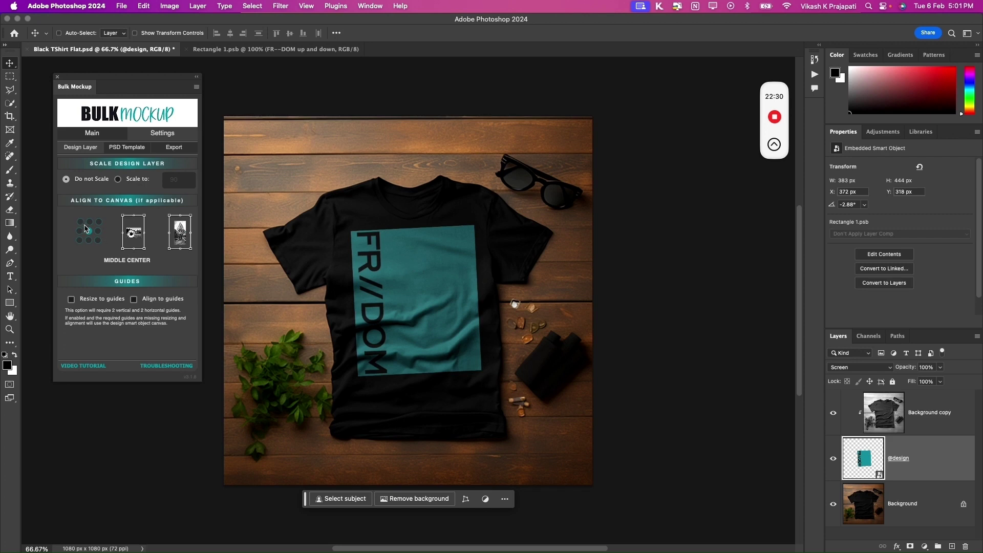
click(89, 222)
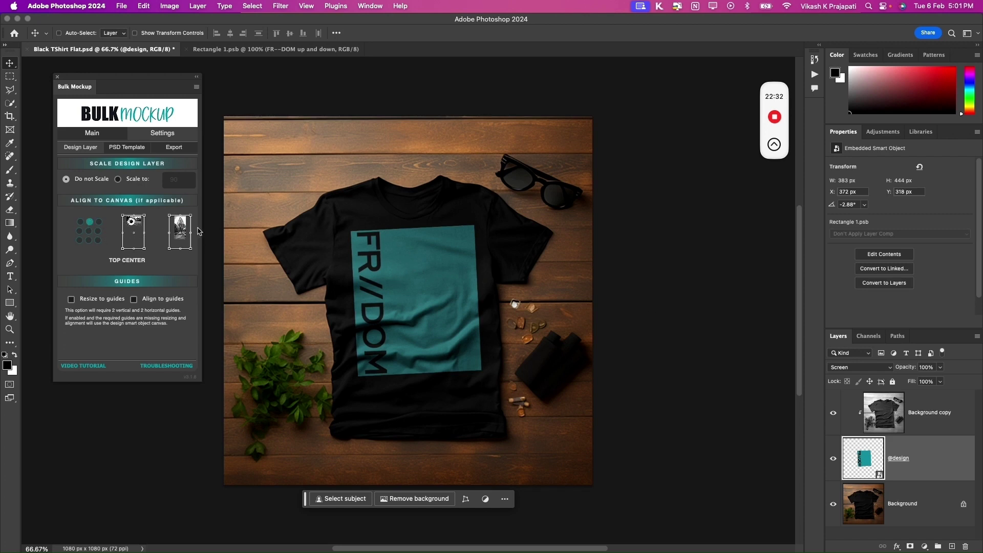
double_click(883, 476)
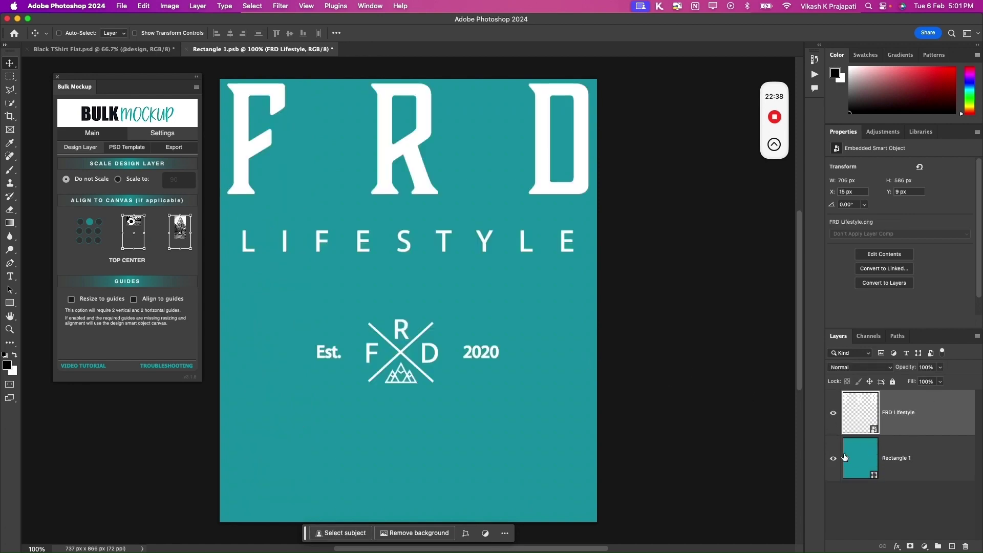
- Hide the teal Rectangle 1 layer, save, check wave.png in Finder, and return to the mockup
click(834, 457)
key(super+s)
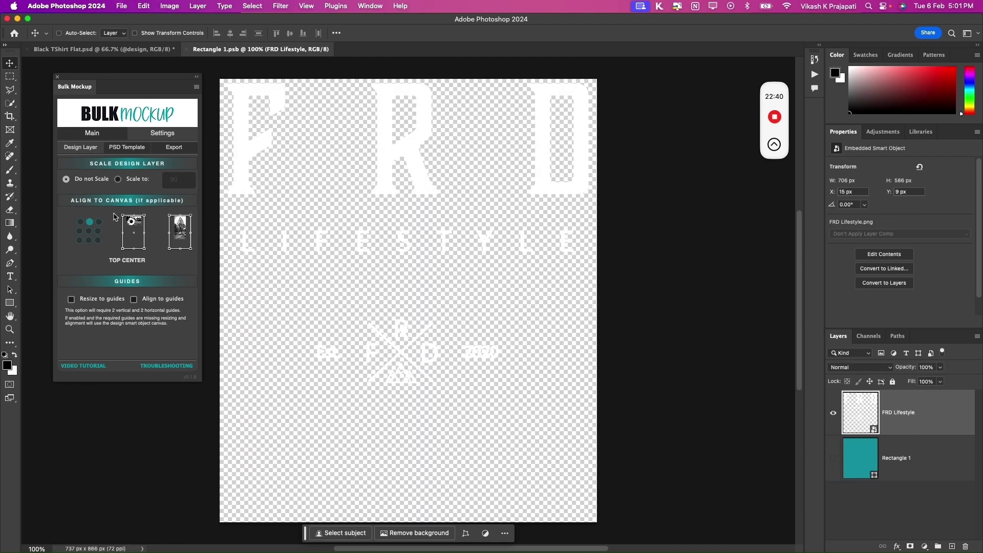
key(ctrl+Up)
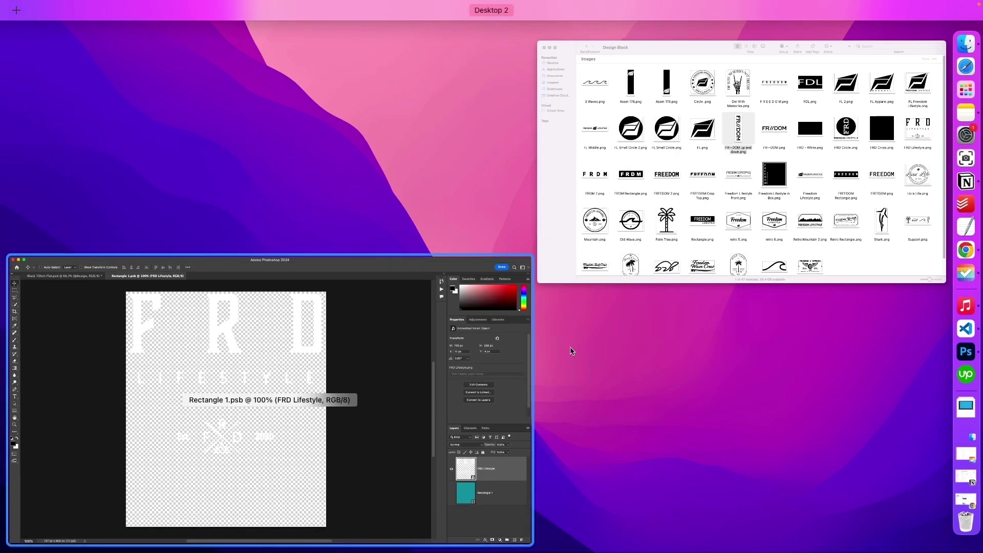
click(679, 307)
scroll(676, 309, down, 2)
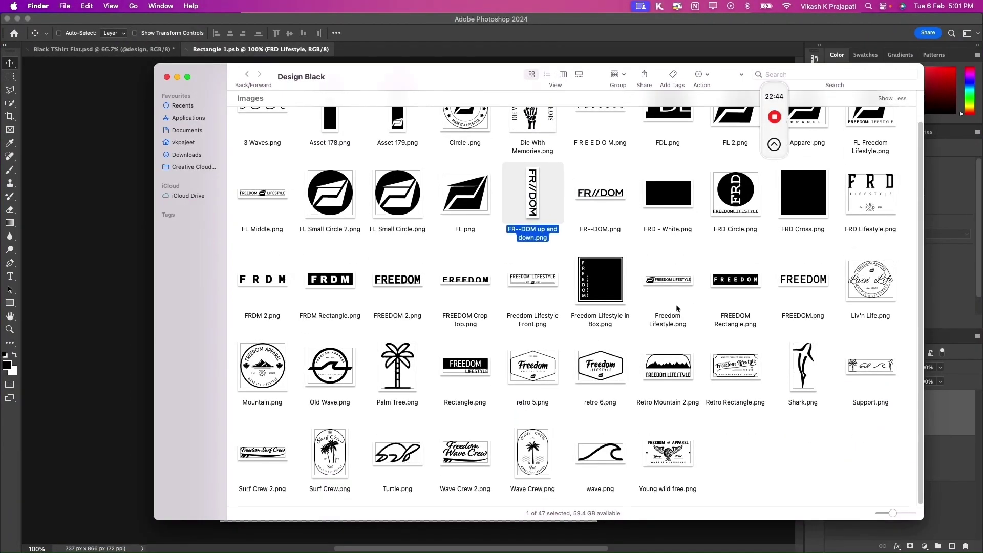
click(592, 463)
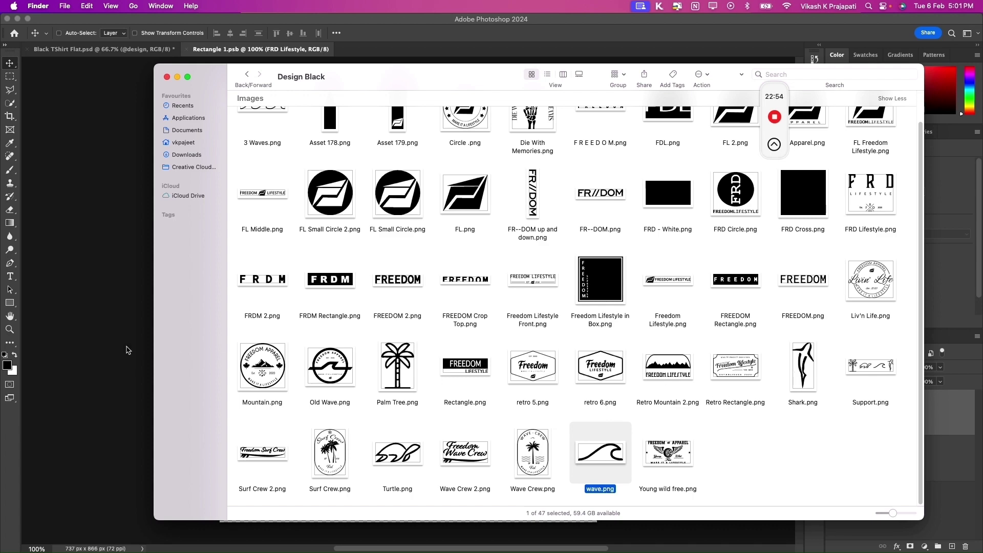
click(126, 350)
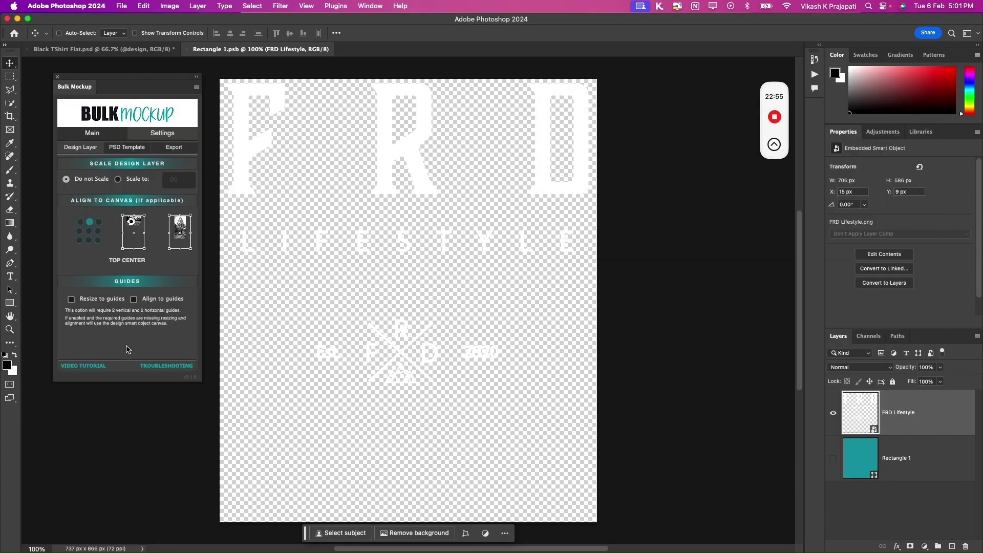
click(146, 50)
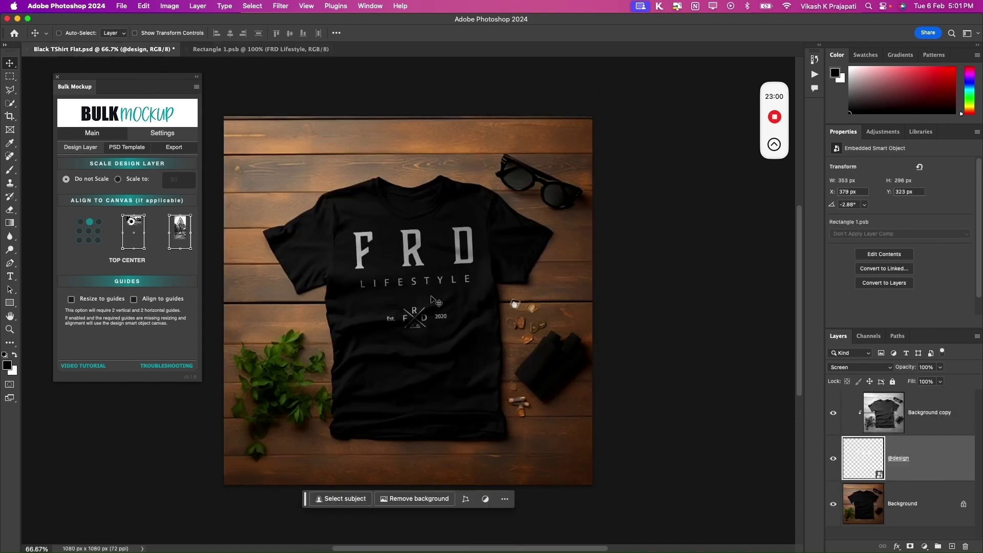
- Try a marquee selection around the FRD text, deselect it, and close Rectangle 1.psb
click(9, 76)
drag(423, 238, 475, 281)
click(476, 282)
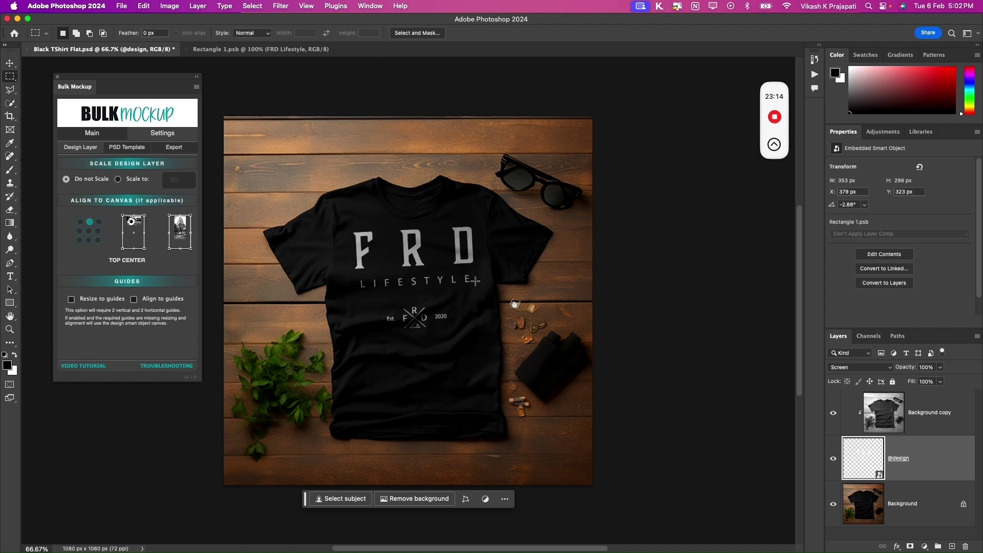
click(292, 49)
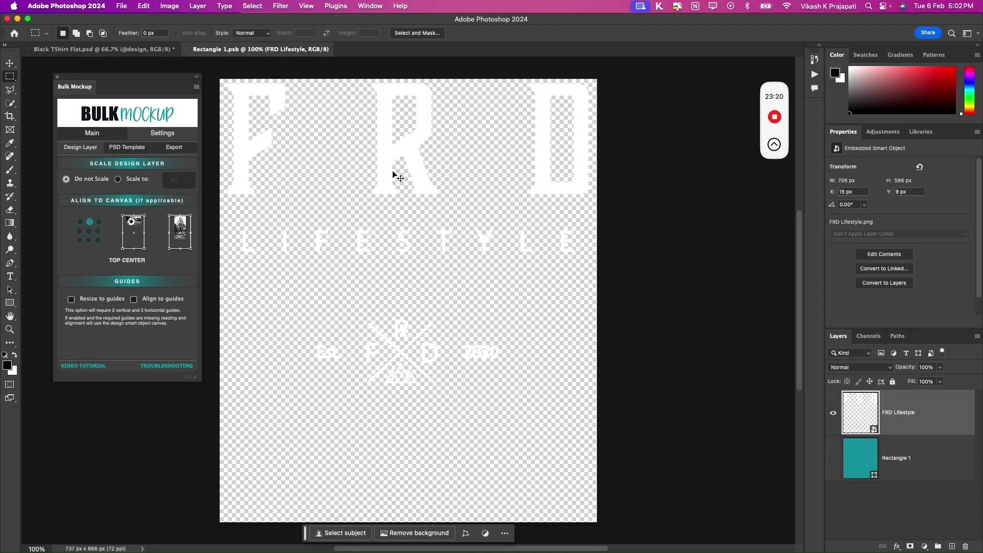
key(ctrl+w)
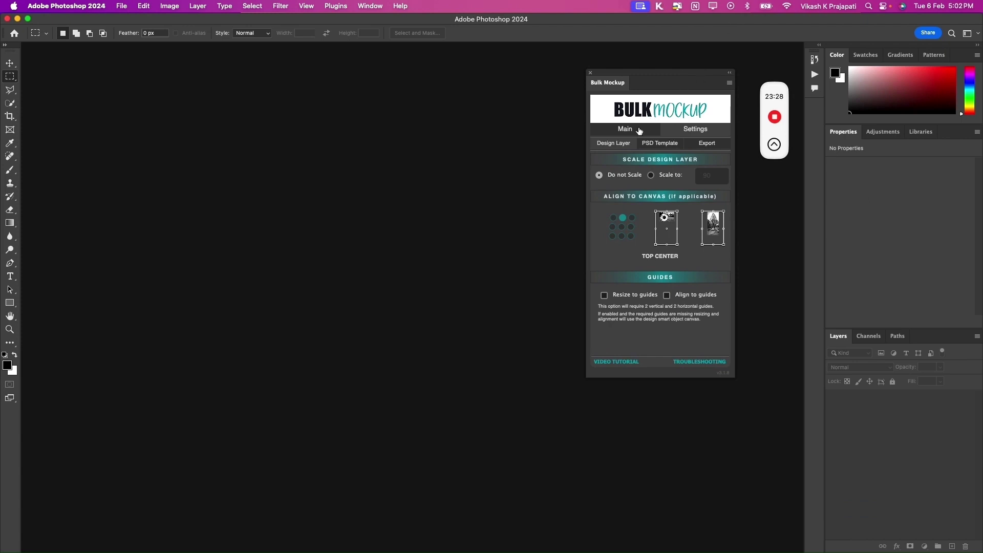
- Set Bulk Mockup's templates folder to Template and its design folder to Desgins
click(629, 132)
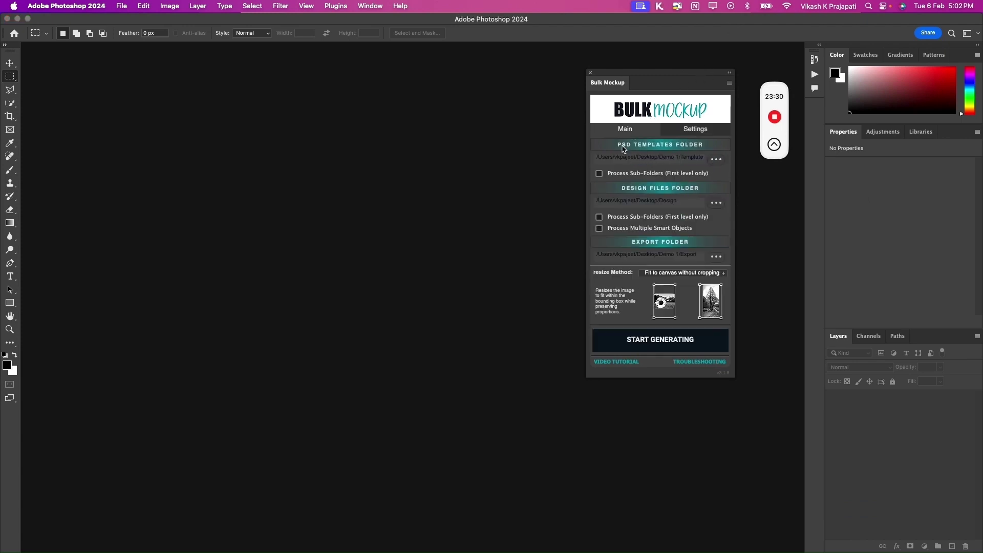
click(716, 159)
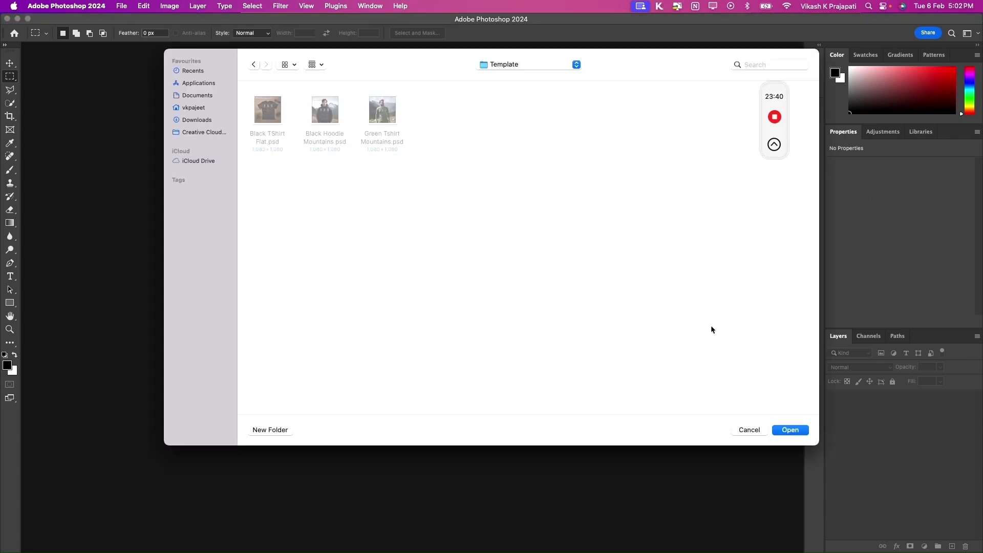
click(802, 426)
click(723, 207)
key(super+Up)
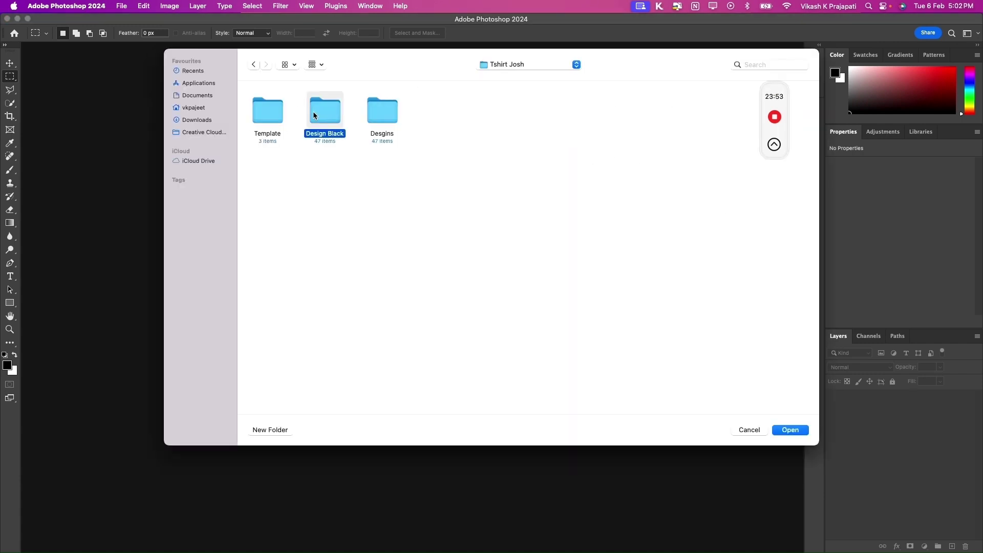
click(378, 117)
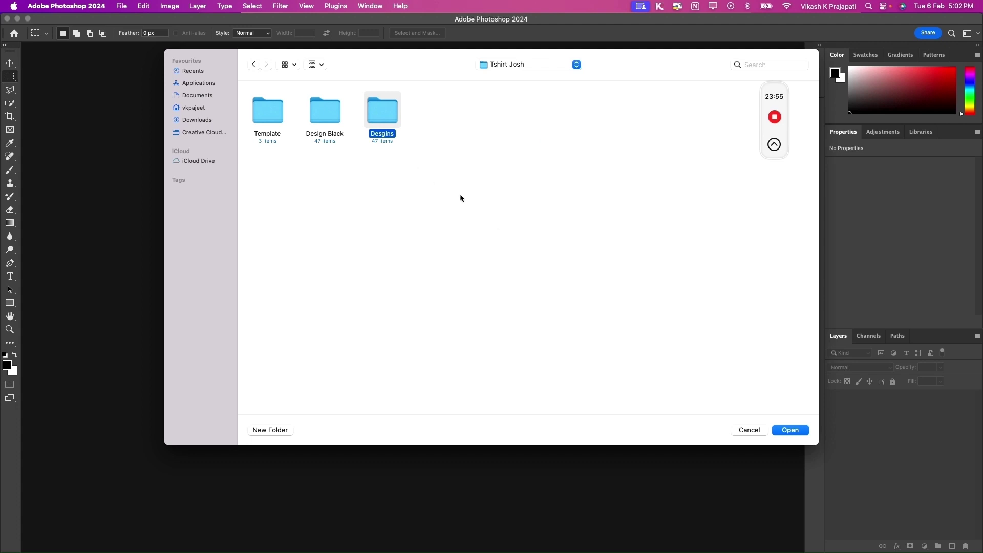
click(790, 430)
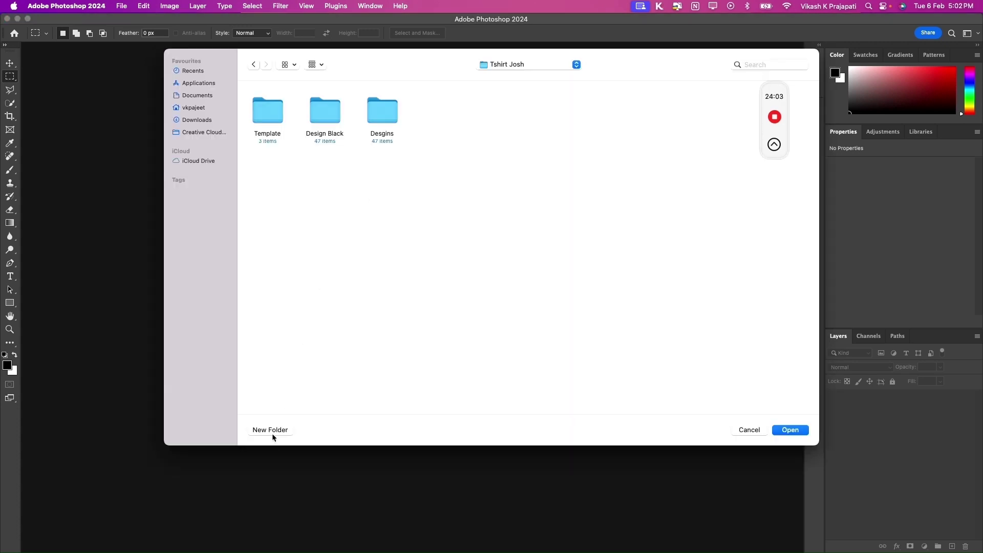
- Create a new folder named Export and set it as the export folder
click(272, 433)
text(Export)
key(Return)
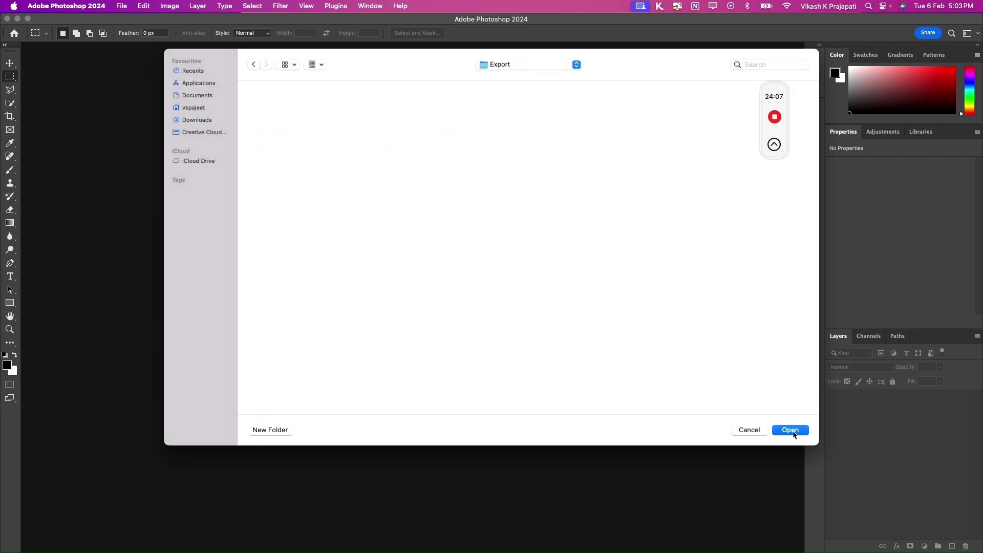
click(793, 433)
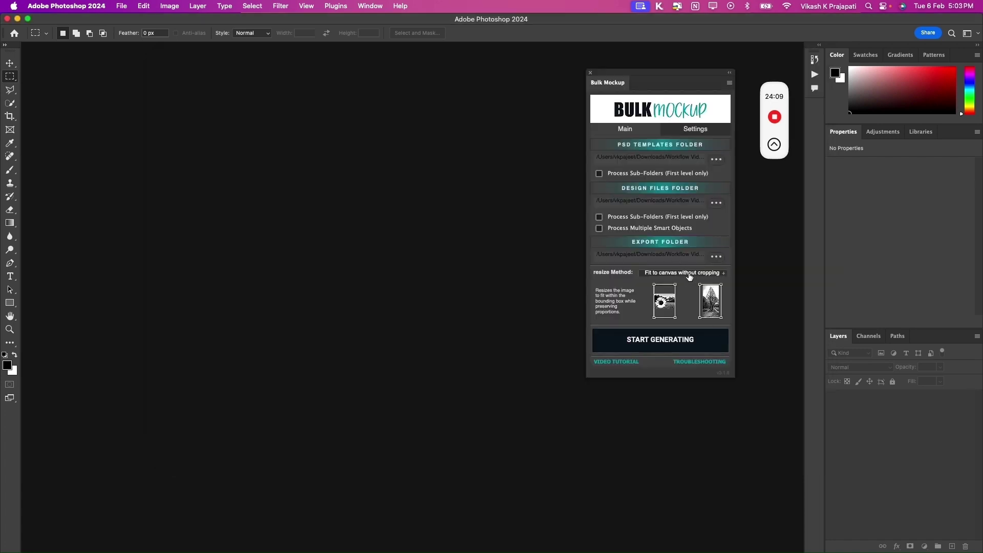
- Bring up the Bulk Mockup Export settings by way of Settings and the PSD Template tab
click(688, 130)
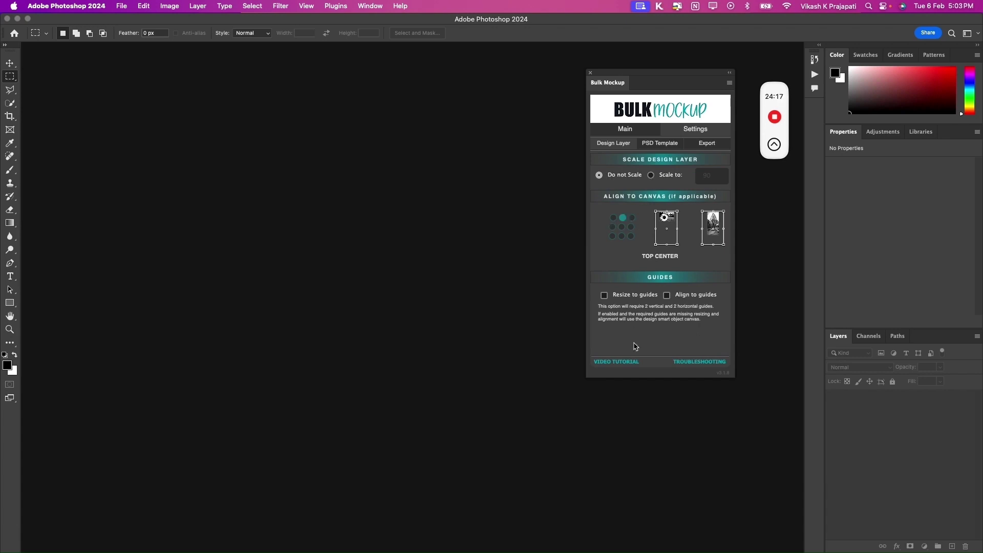
click(658, 147)
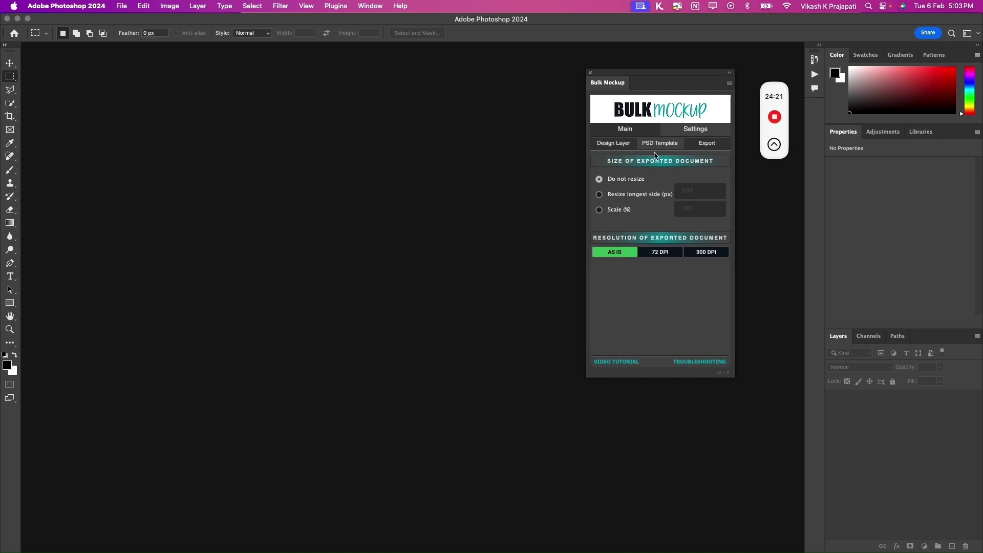
click(703, 145)
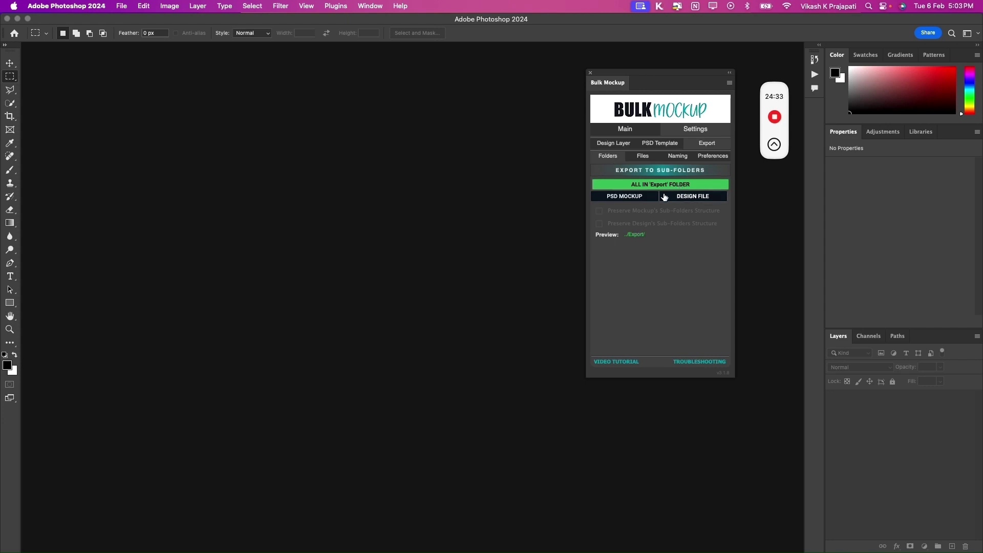
- Export into per-design sub-folders, confirm JPG quality 12 and mockup-plus-design naming, then return to Main
click(706, 197)
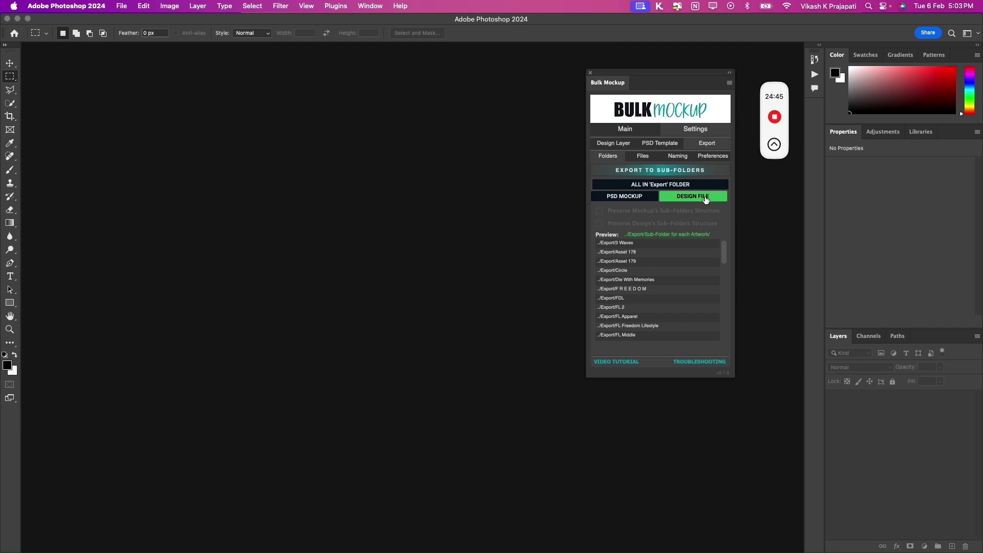
click(641, 158)
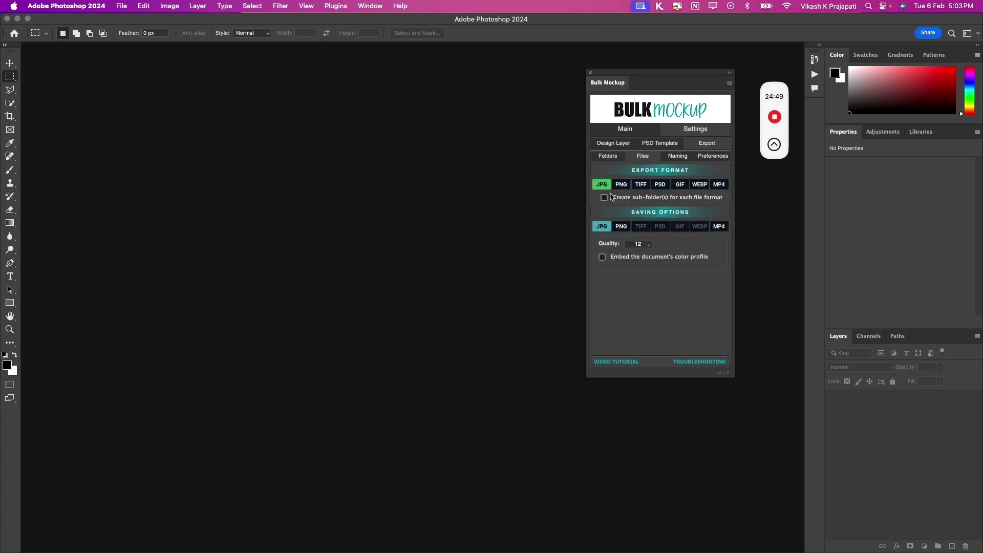
click(680, 156)
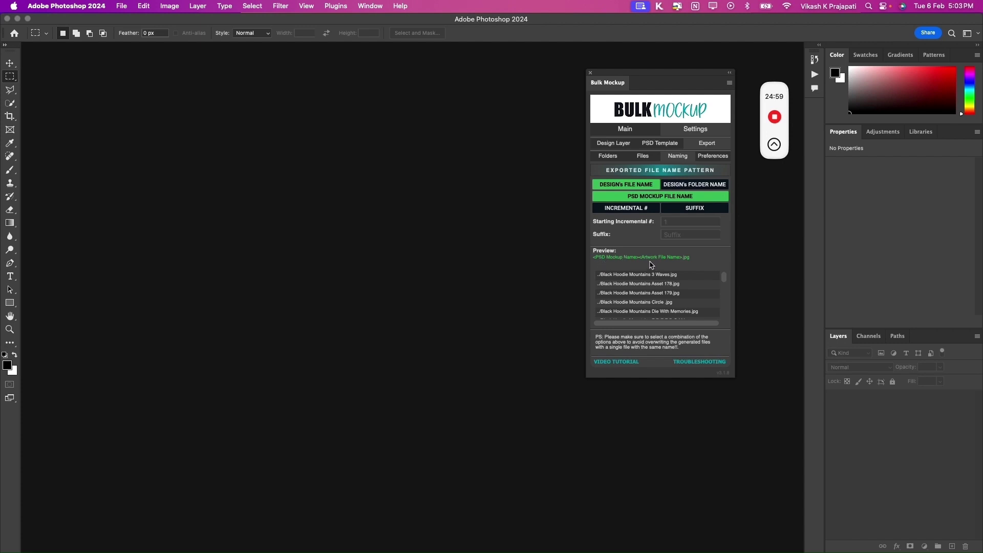
click(705, 157)
click(624, 130)
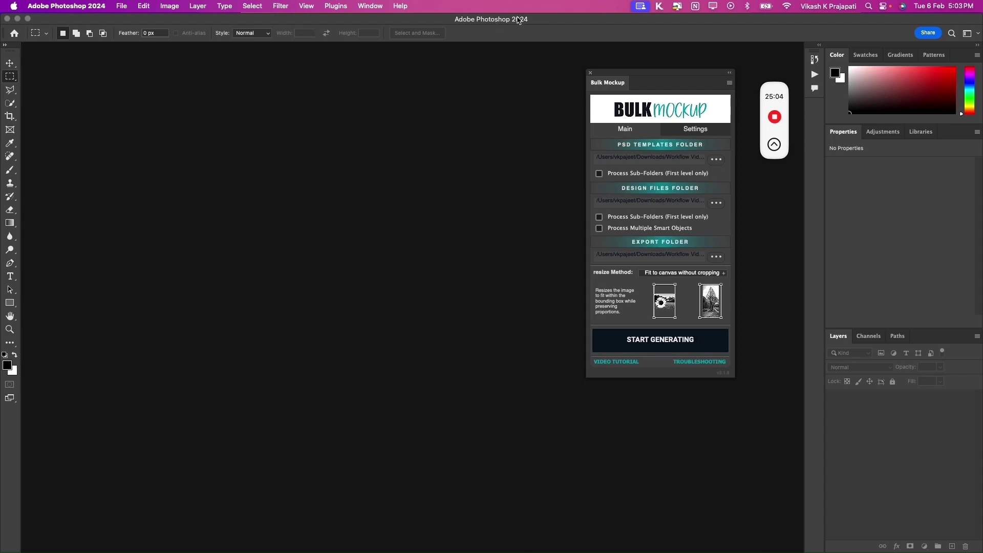